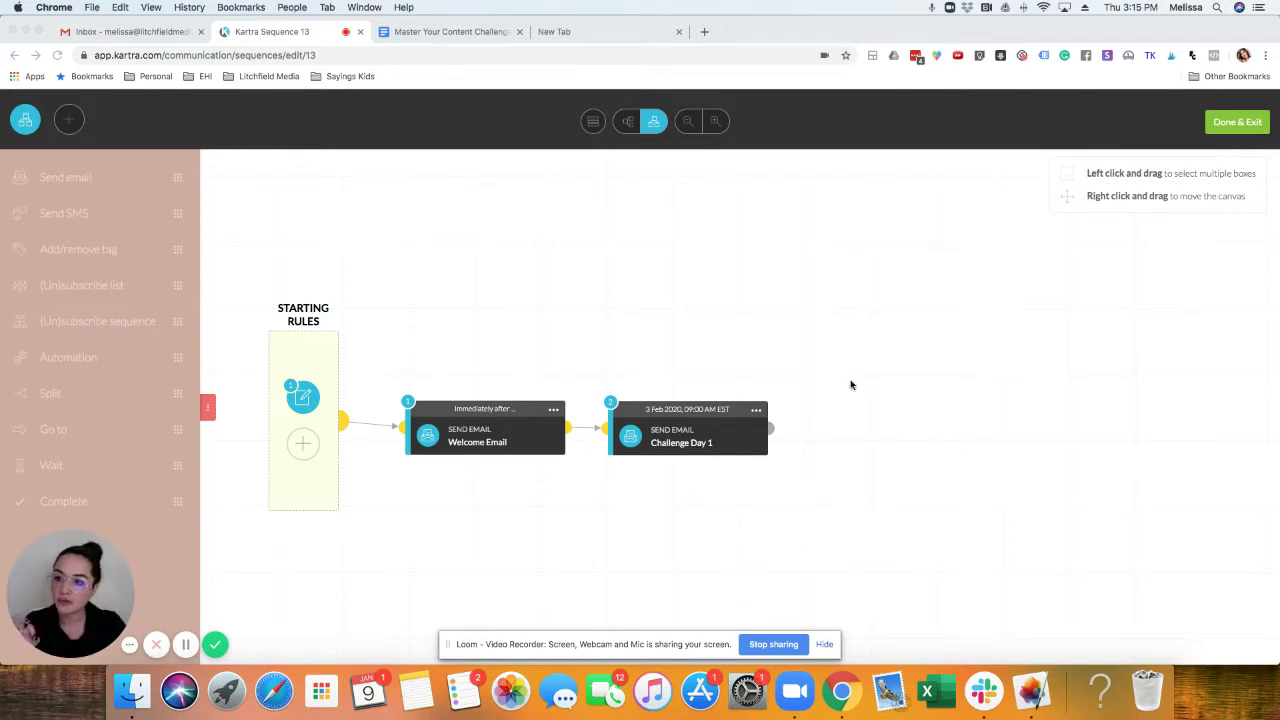
Exit the sequence builder and reopen the Master Your Content Challenge sequence for editing.
{"action": "left_click", "coordinate": [1236, 124]}
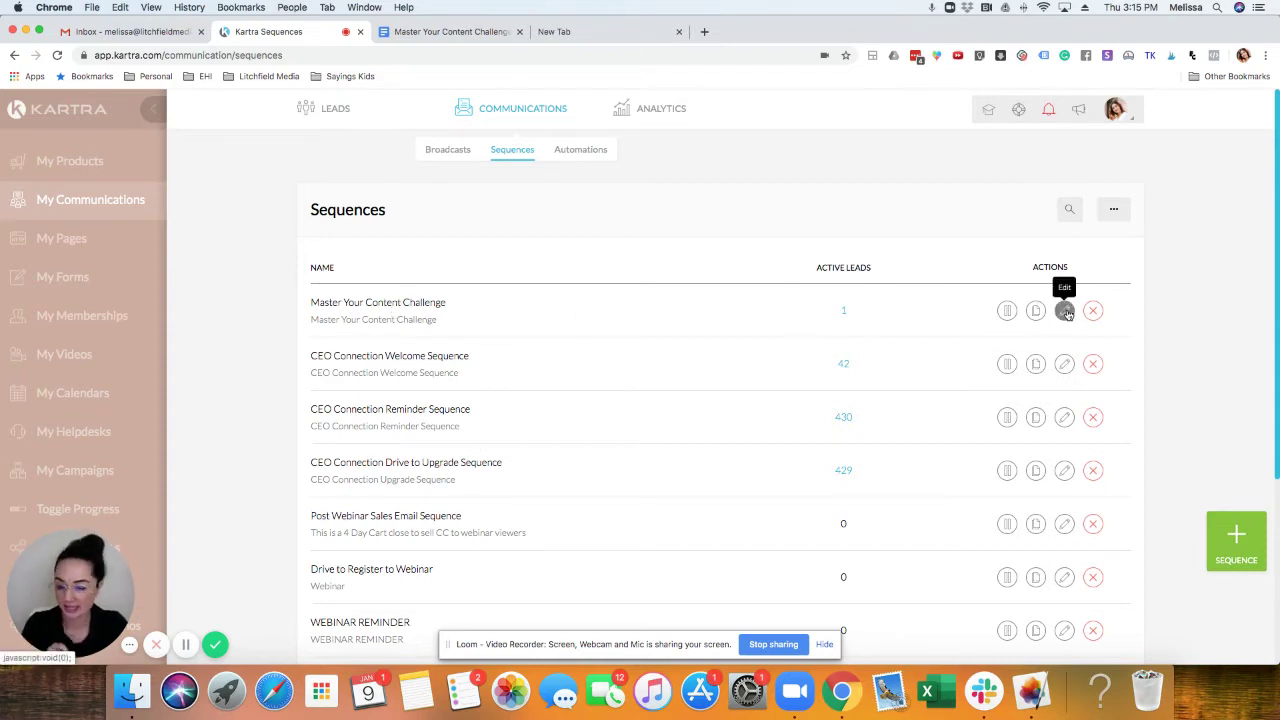
{"action": "left_click", "coordinate": [1065, 312]}
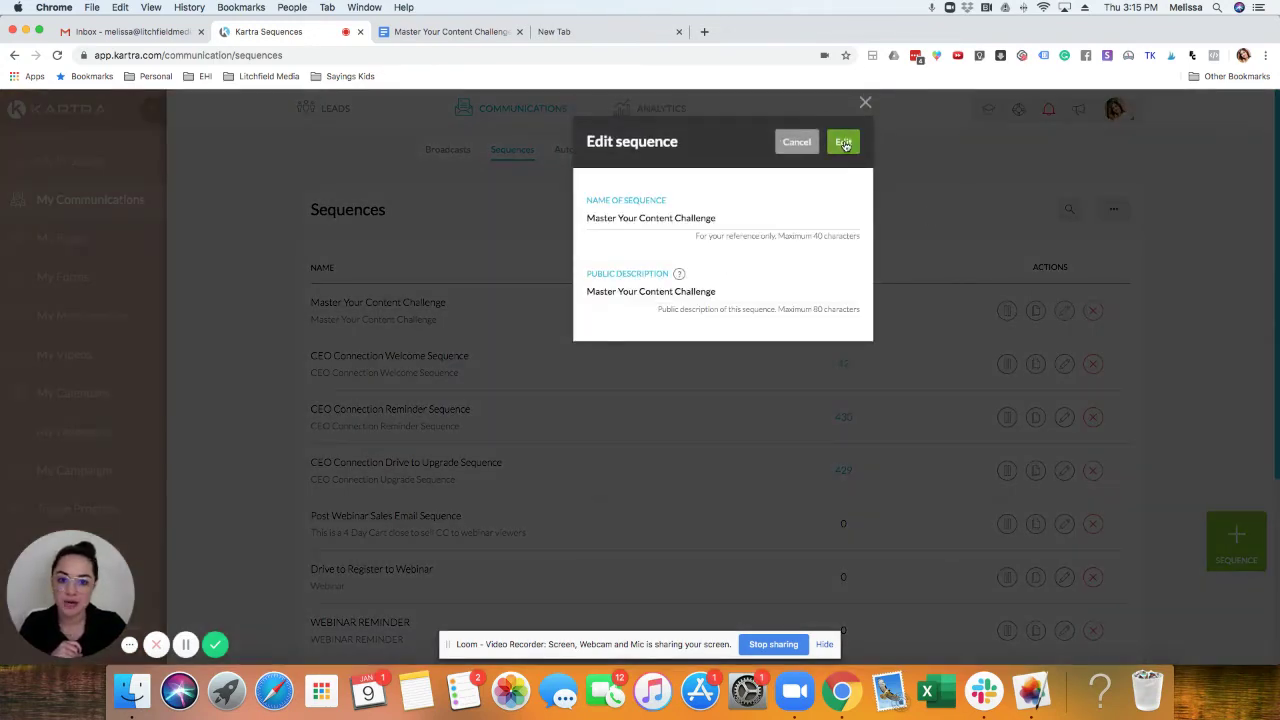
{"action": "left_click", "coordinate": [843, 143]}
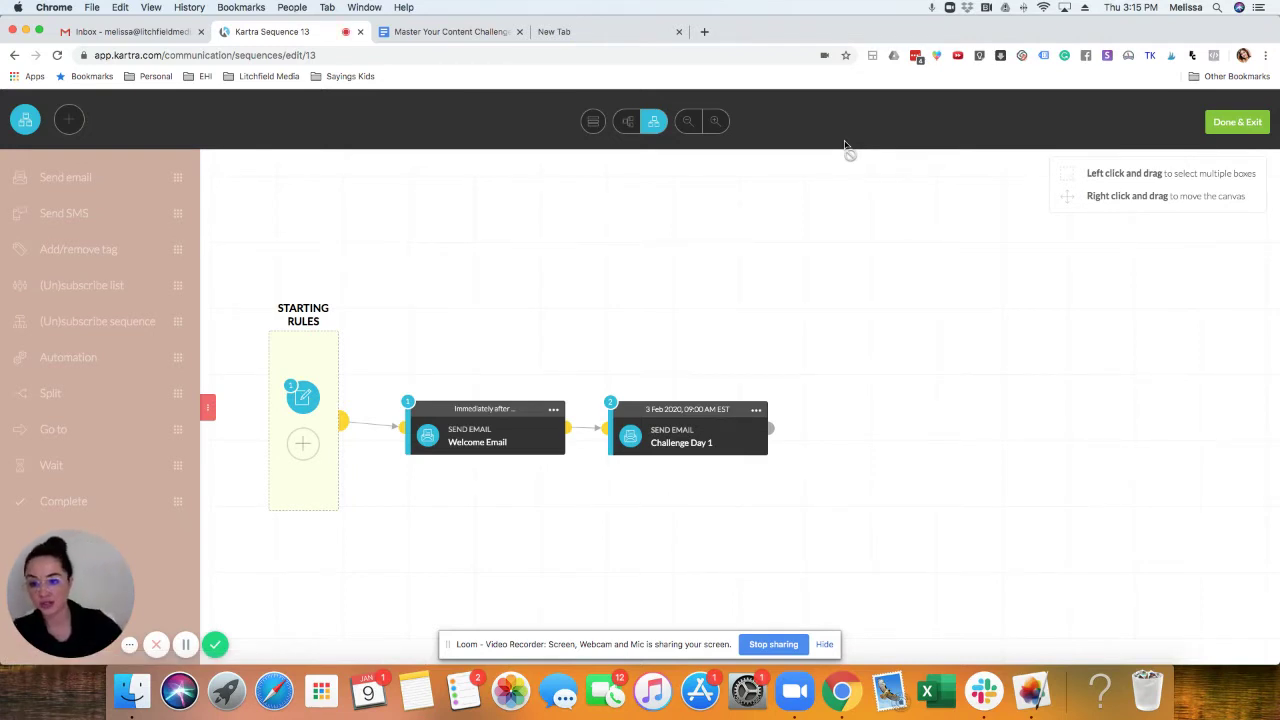
Examine the opt-in forms available as starting rules for the sequence, and close the rules without selecting one.
{"action": "mouse_move", "coordinate": [293, 403]}
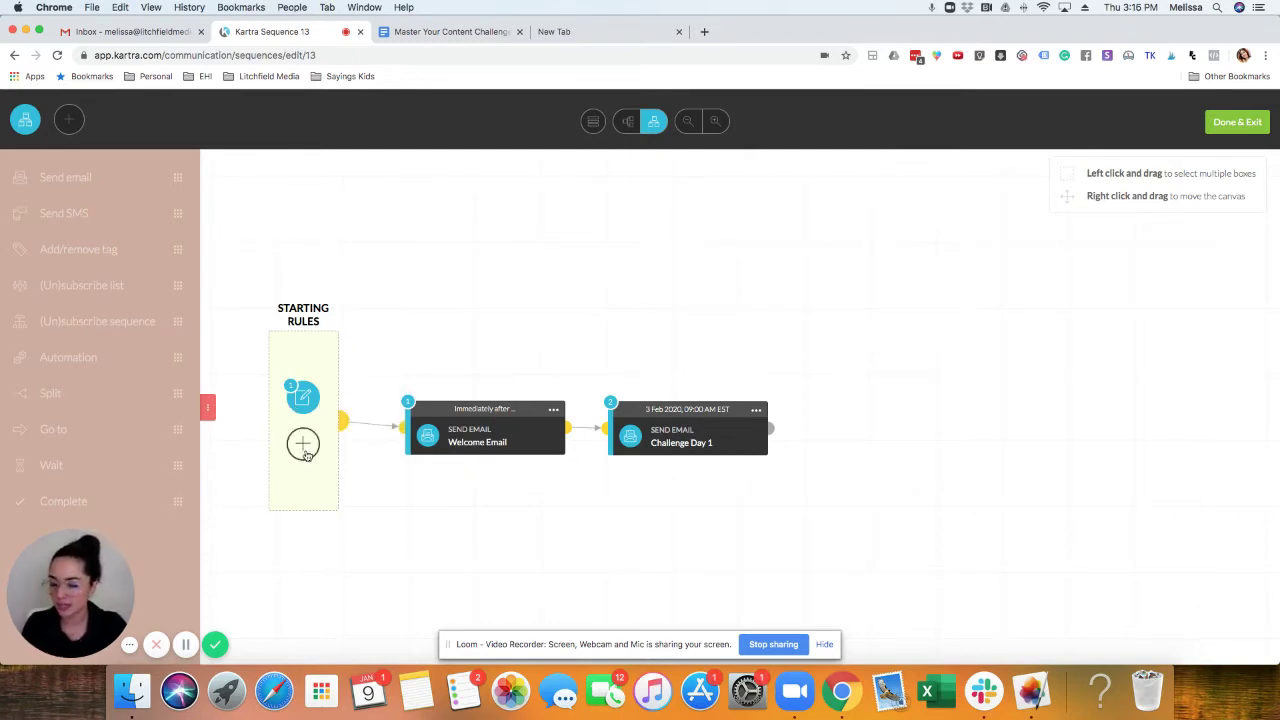
{"action": "left_click", "coordinate": [306, 450]}
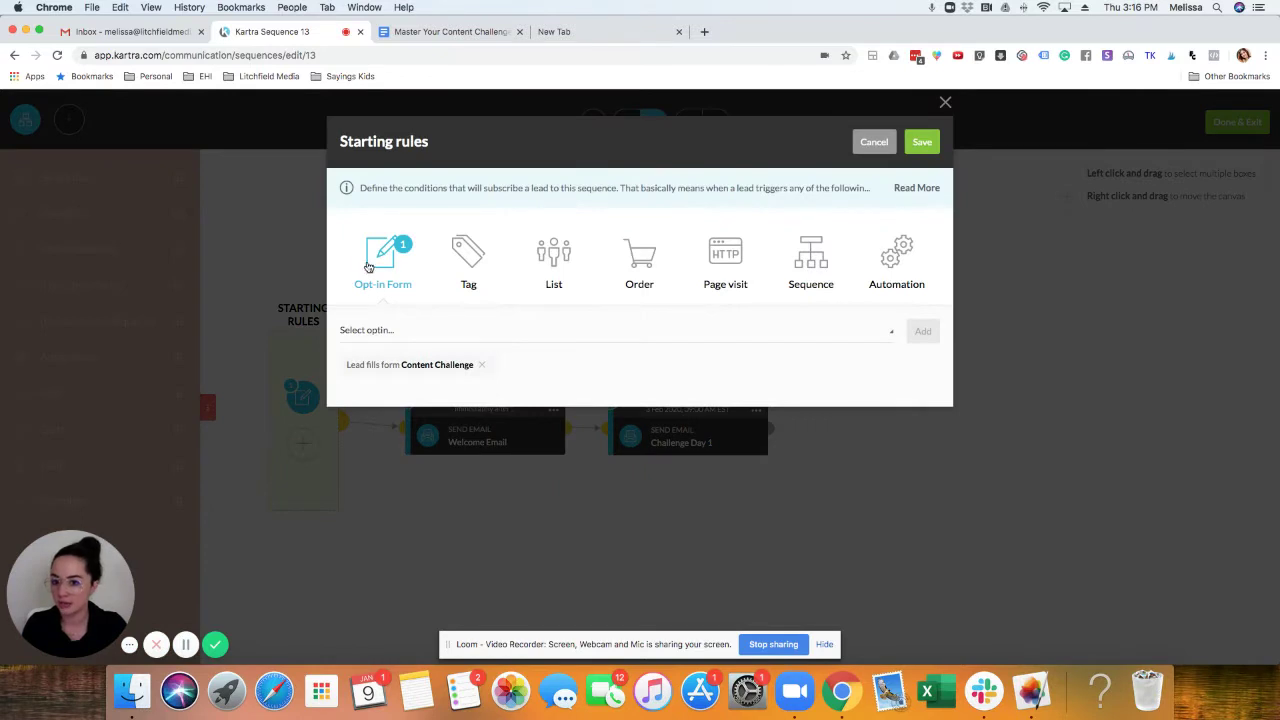
{"action": "left_click", "coordinate": [369, 331]}
{"action": "scroll", "coordinate": [392, 450], "scroll_direction": "down", "scroll_amount": 2}
{"action": "scroll", "coordinate": [395, 456], "scroll_direction": "up", "scroll_amount": 2}
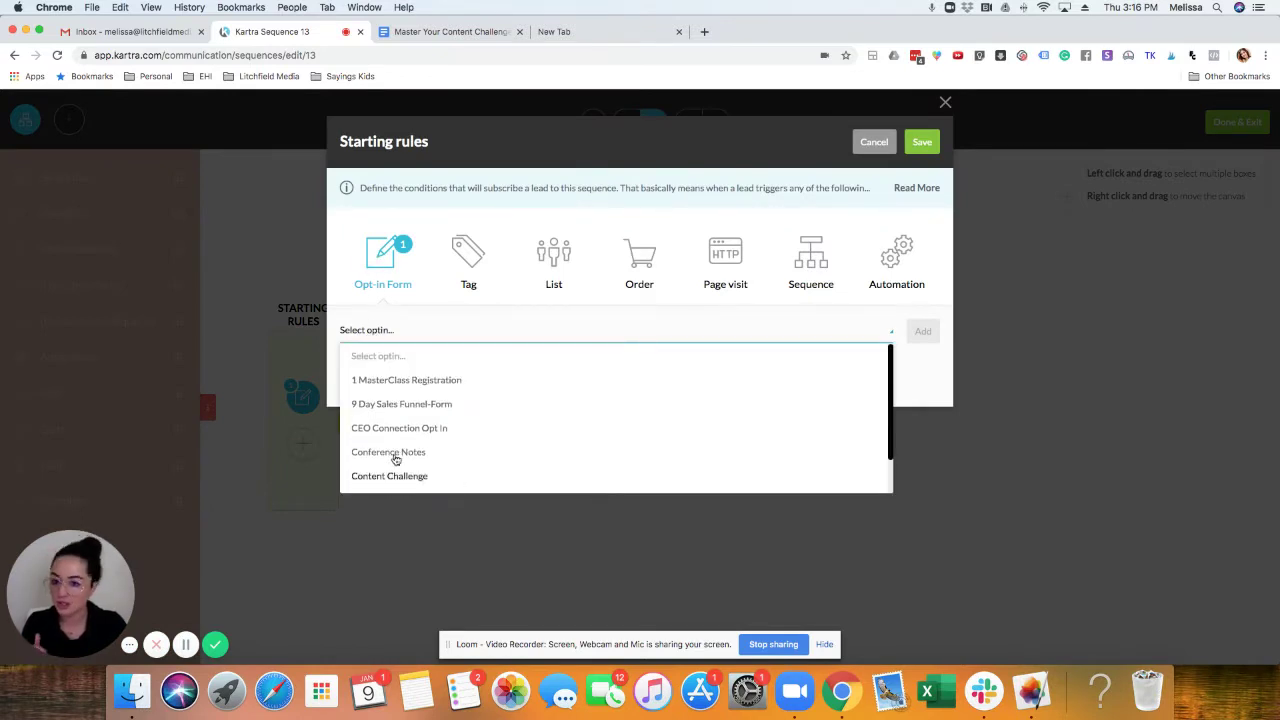
{"action": "scroll", "coordinate": [395, 459], "scroll_direction": "down", "scroll_amount": 2}
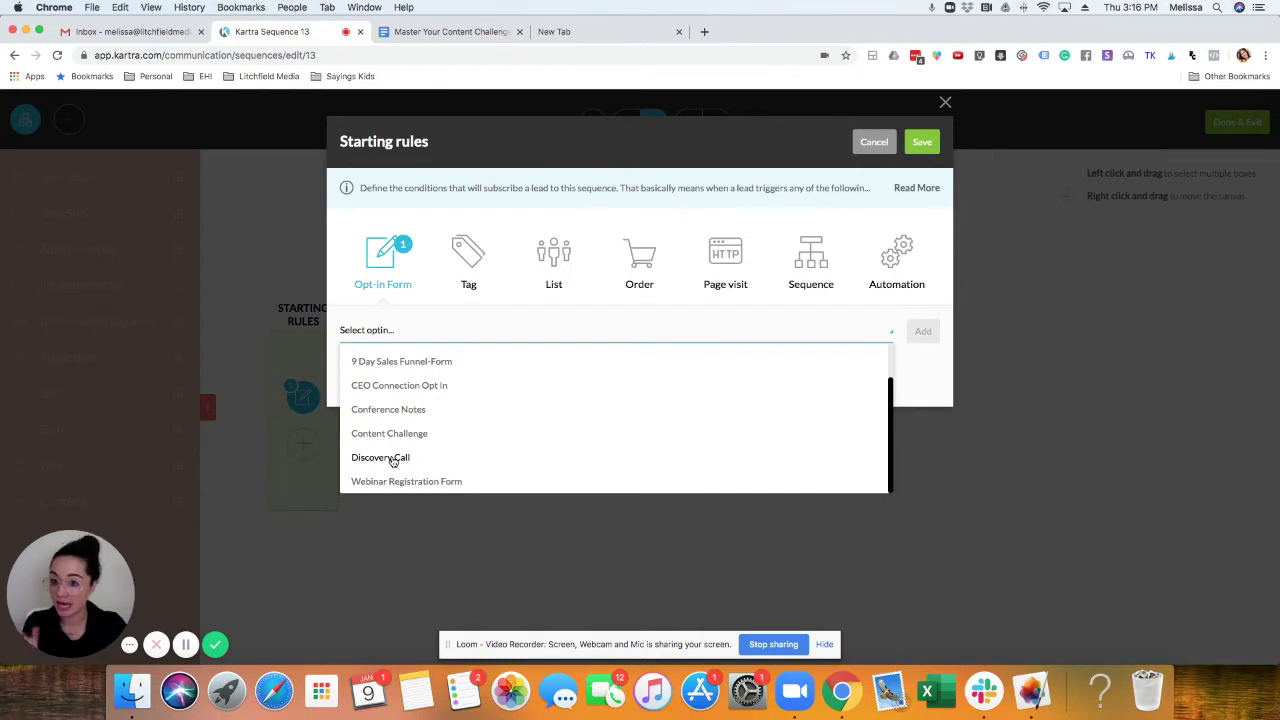
{"action": "left_click", "coordinate": [470, 320]}
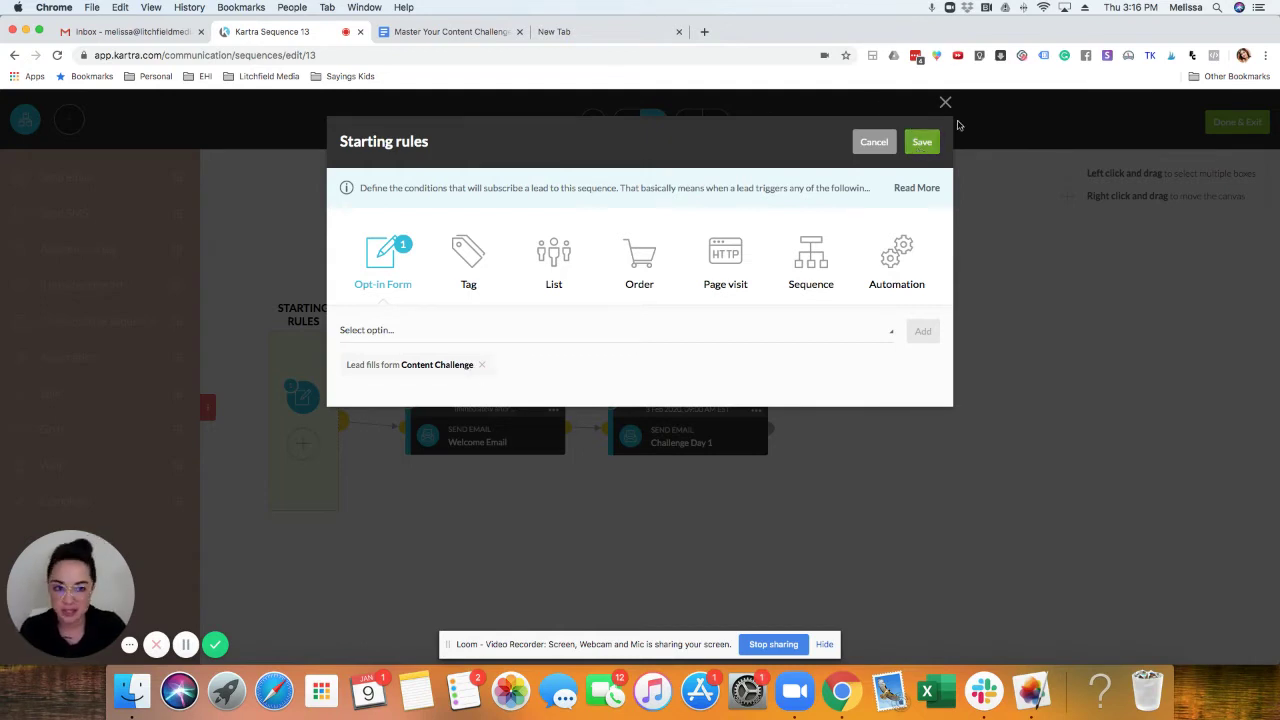
{"action": "left_click", "coordinate": [945, 103]}
Review the trigger types offered for the sequence's starting rules, from Opt-in Form through Automation.
{"action": "mouse_move", "coordinate": [288, 398]}
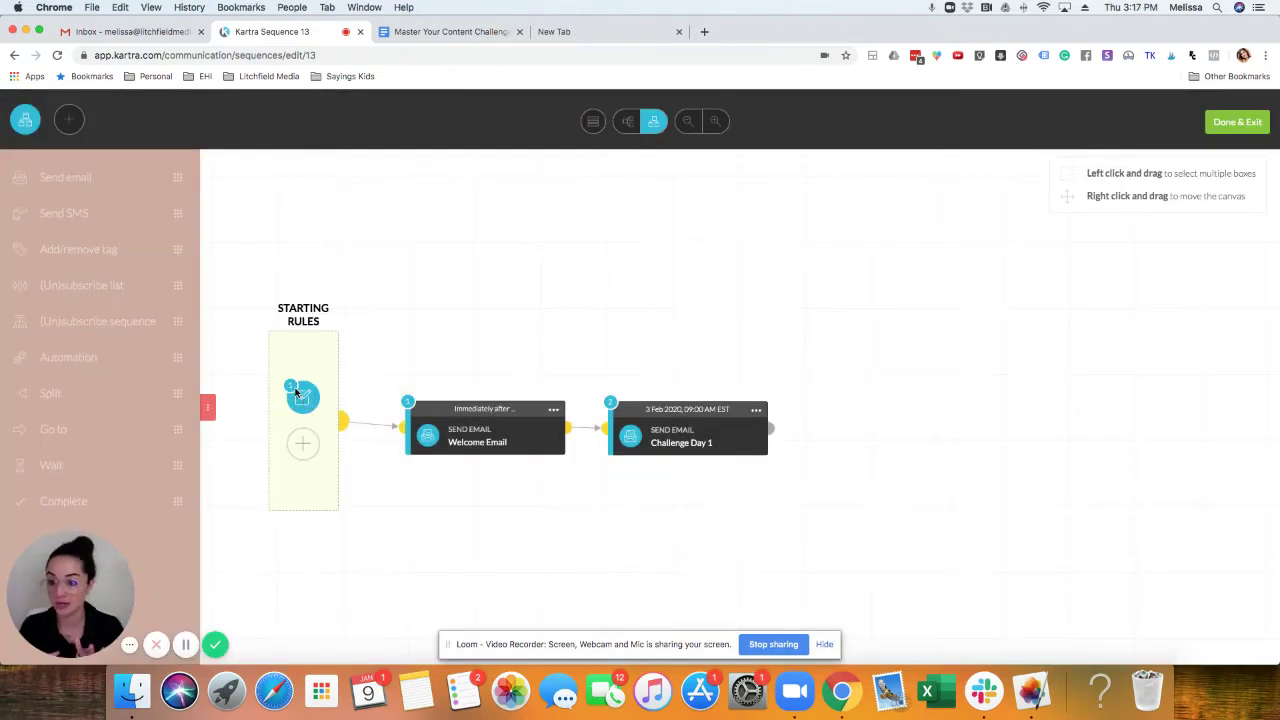
{"action": "left_click", "coordinate": [303, 443]}
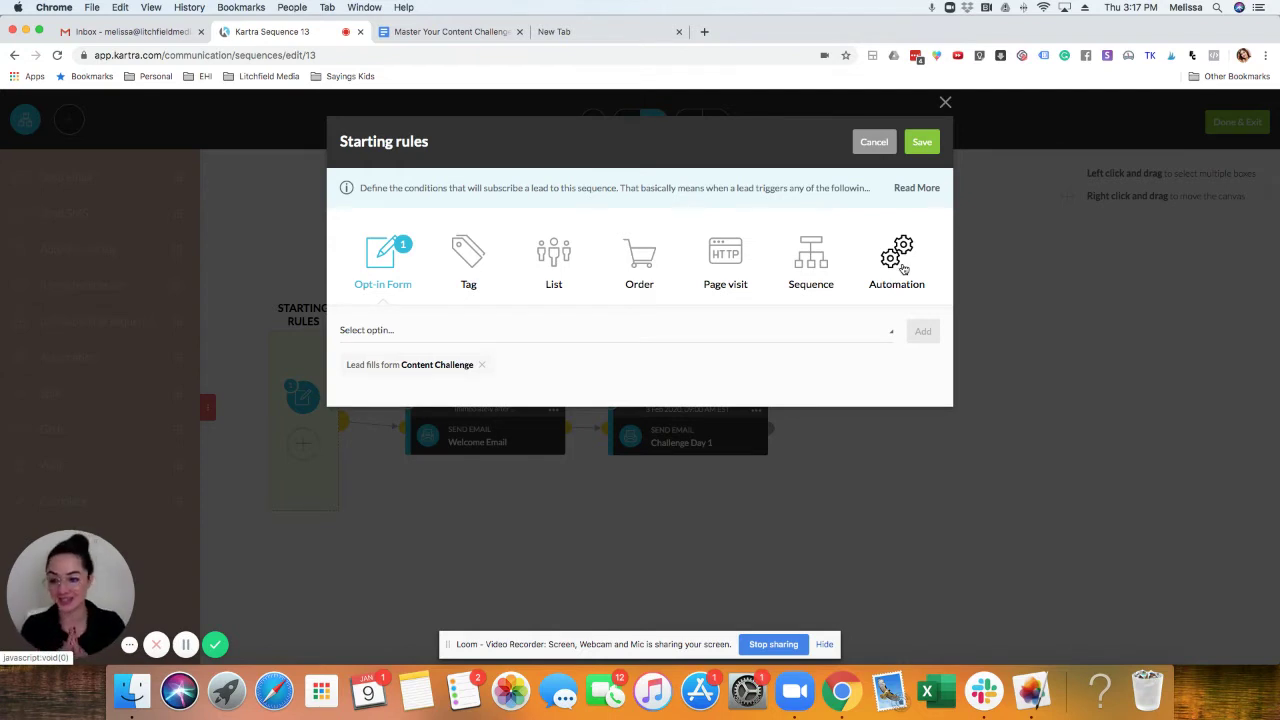
{"action": "left_click", "coordinate": [945, 102]}
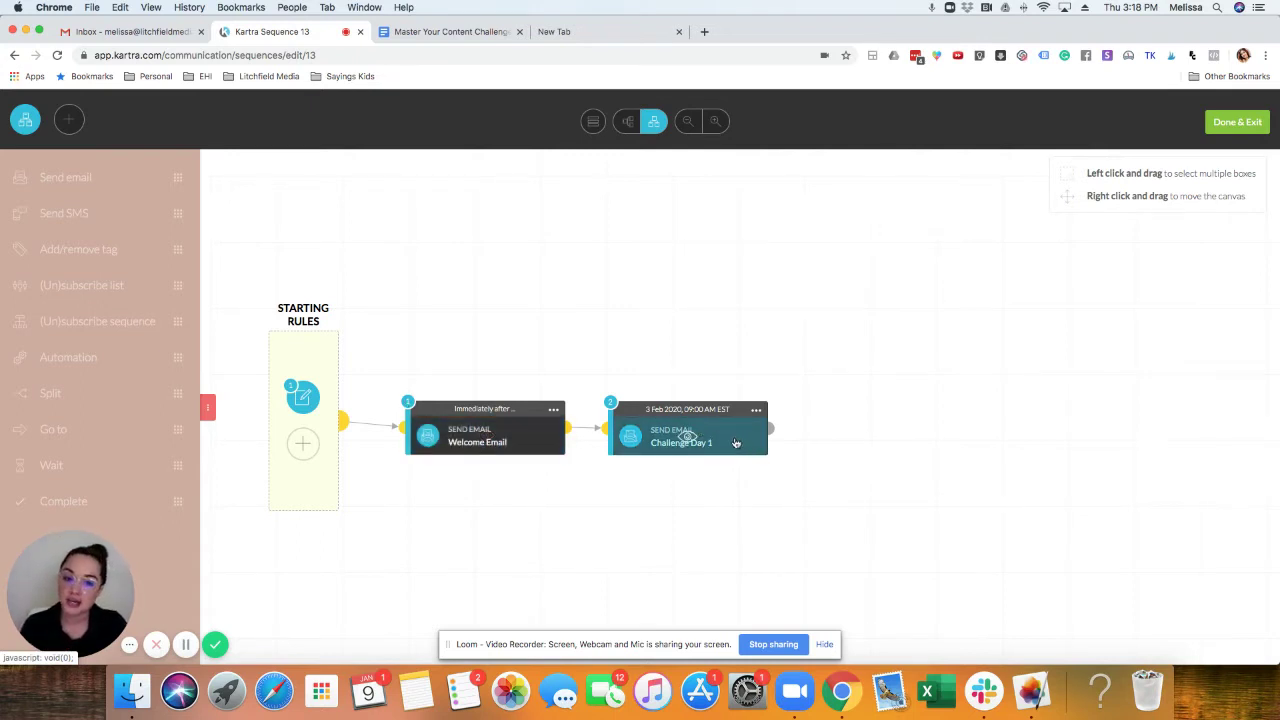
{"action": "left_click", "coordinate": [555, 411]}
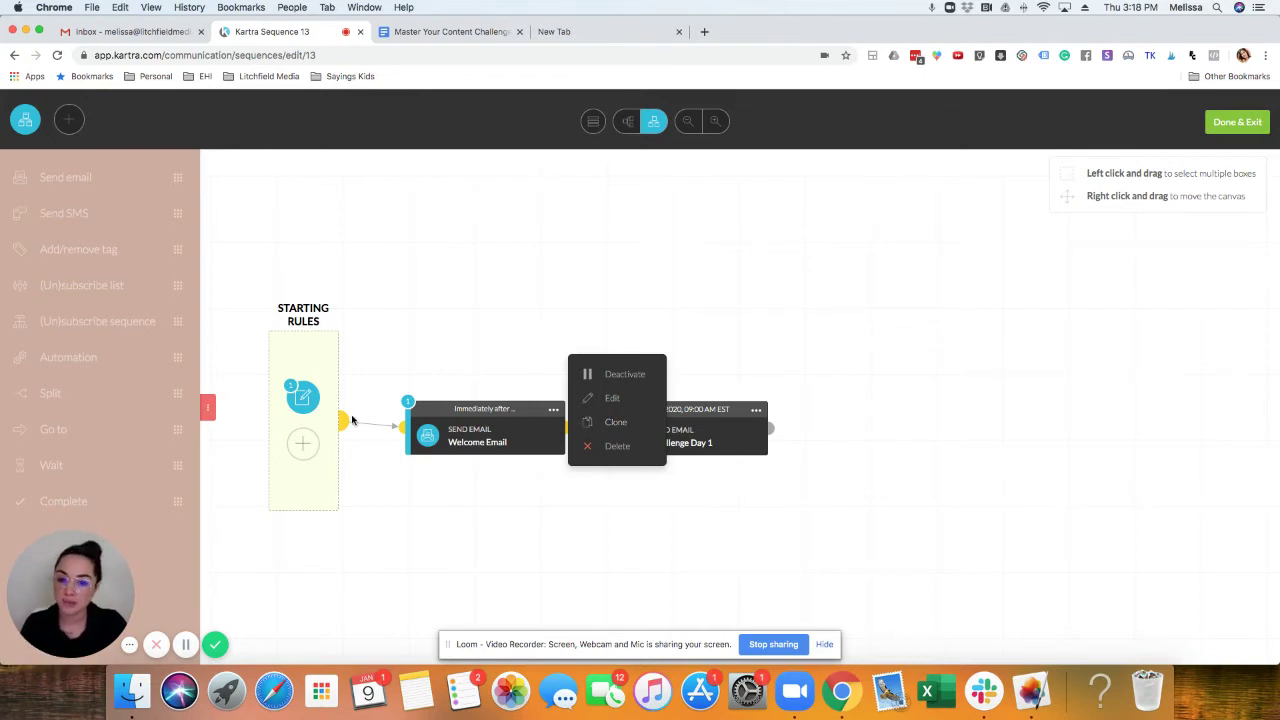
{"action": "left_click", "coordinate": [707, 305]}
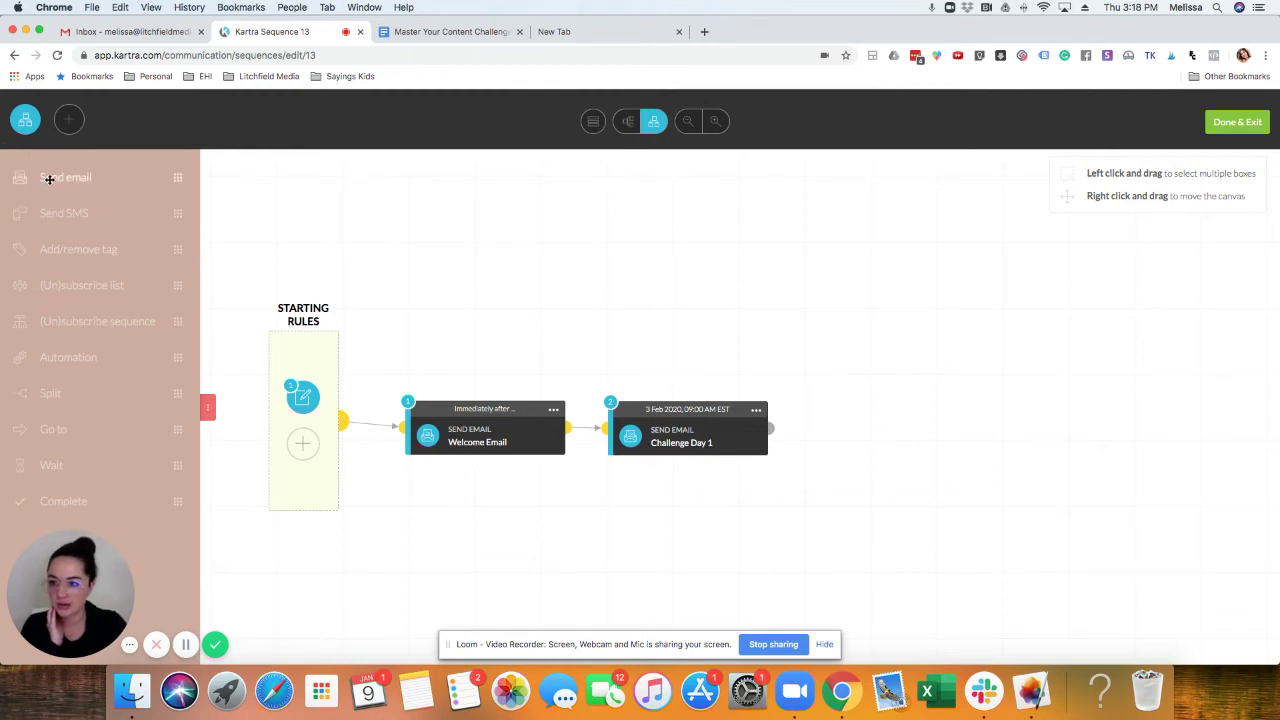
Add a Send email step after Challenge Day 1, running right after the previous step on all days at any time.
{"action": "left_click_drag", "start_coordinate": [49, 178], "coordinate": [865, 446]}
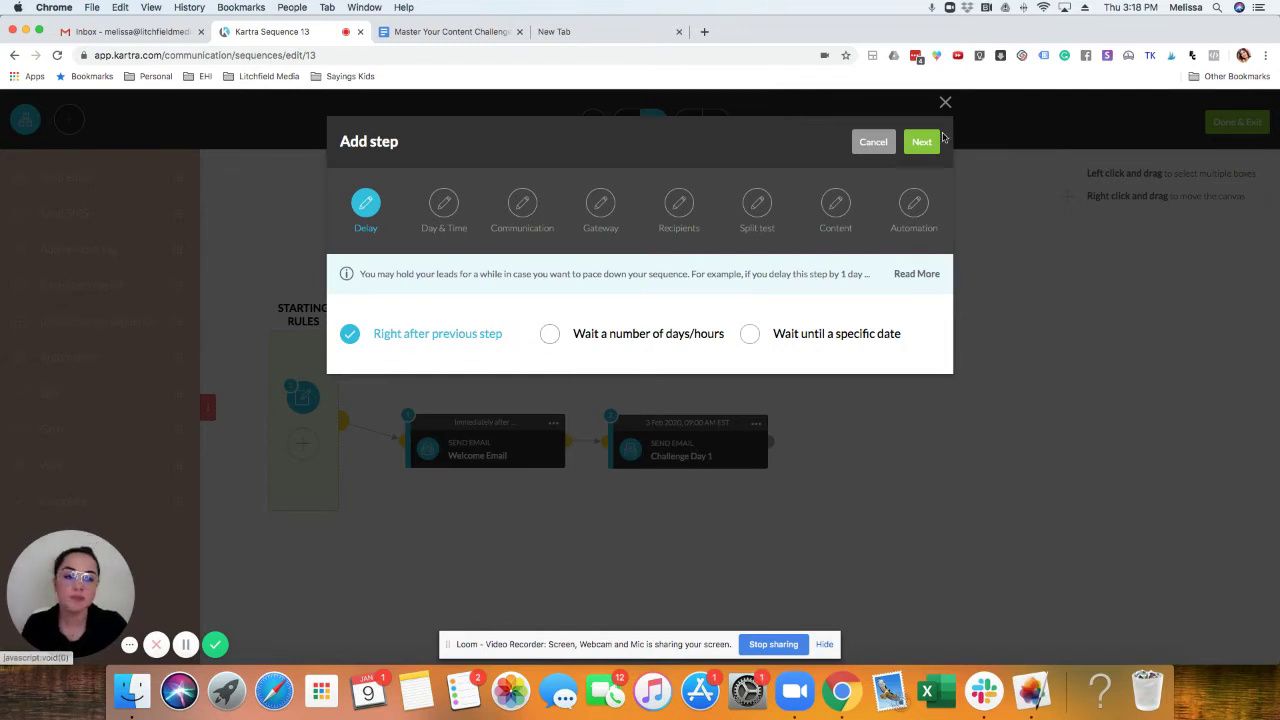
{"action": "left_click", "coordinate": [936, 141]}
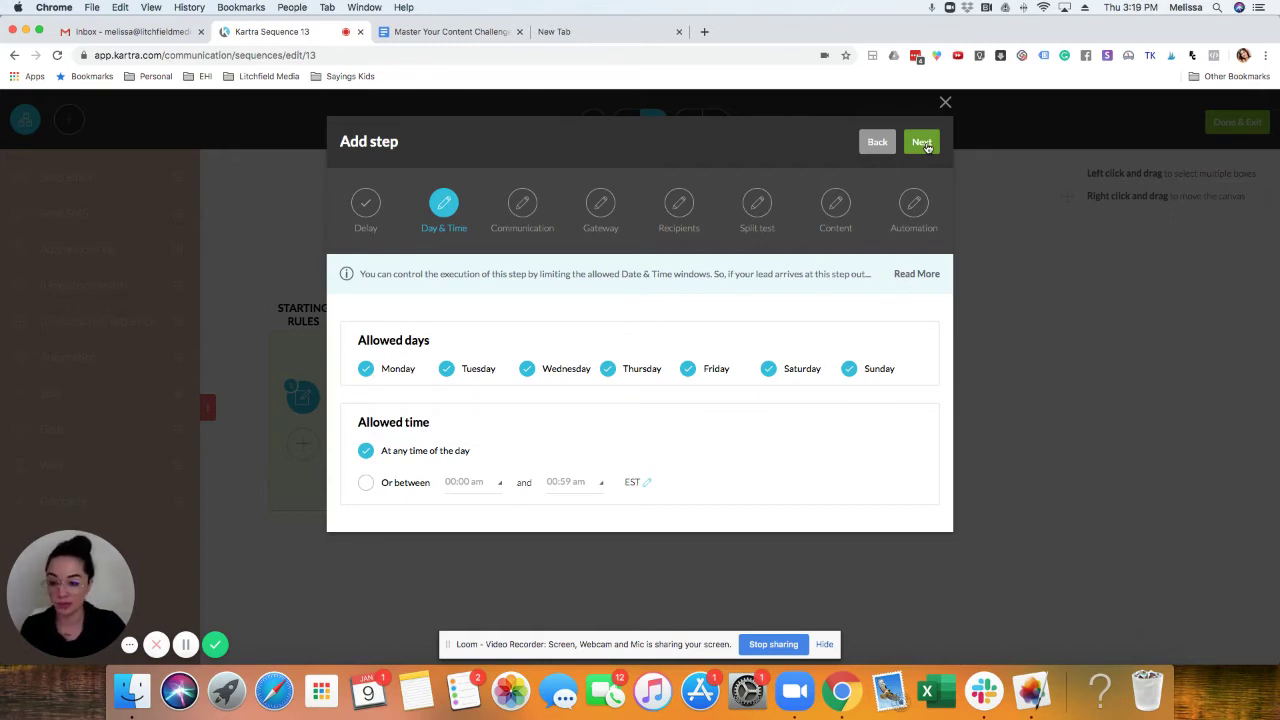
{"action": "left_click", "coordinate": [922, 143]}
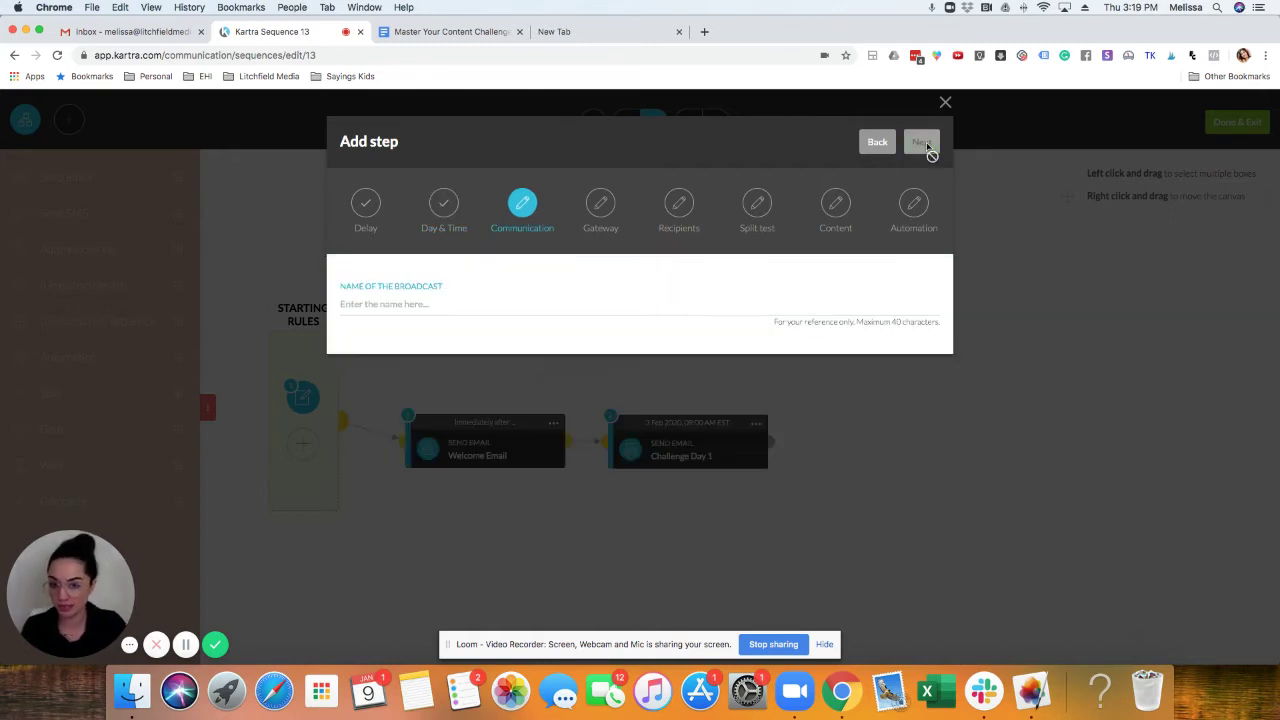
Name the broadcast "Welcome Email" and keep KartraMail as the gateway with the prefilled sender details.
{"action": "left_click", "coordinate": [381, 305]}
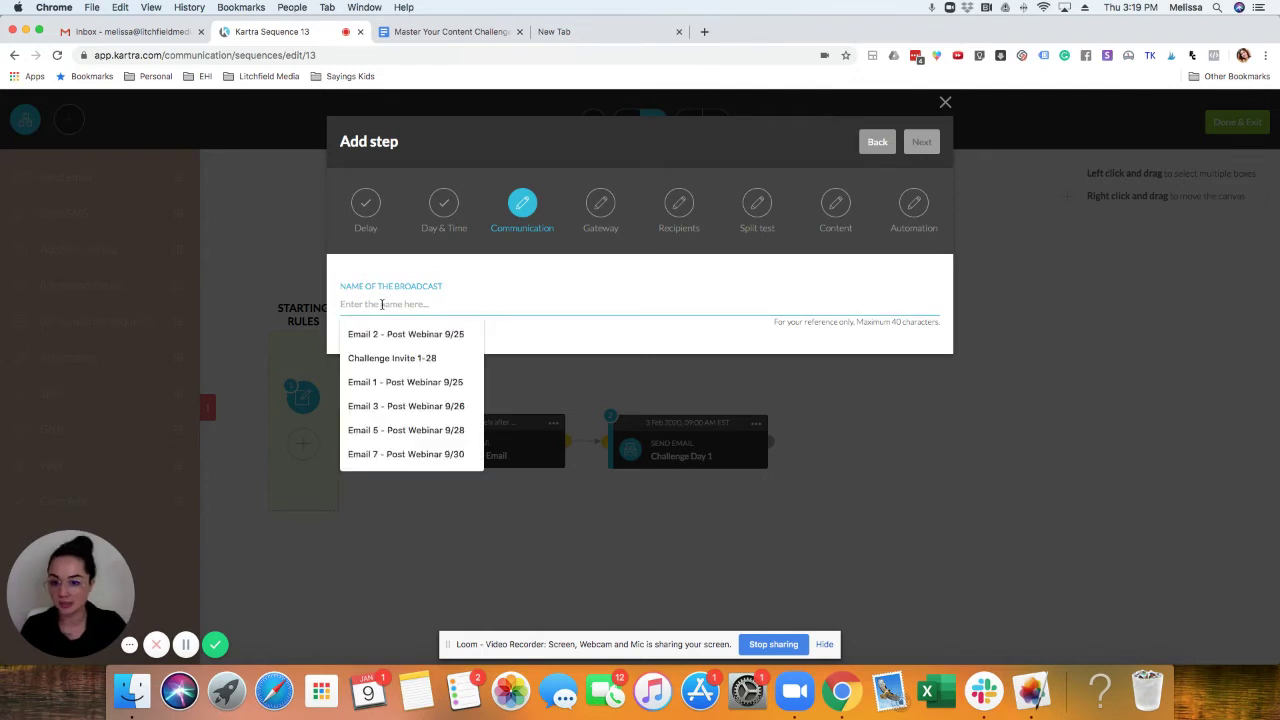
{"action": "type", "text": "Welcome Email"}
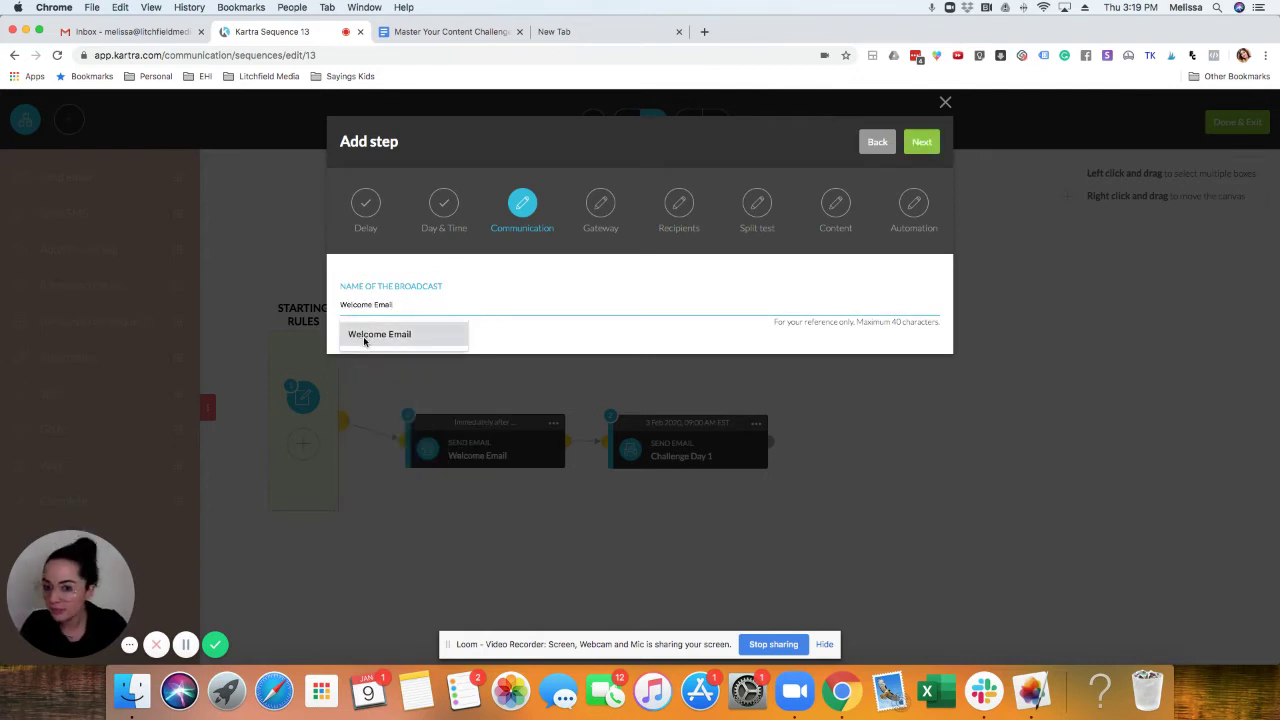
{"action": "left_click", "coordinate": [379, 335]}
{"action": "left_click", "coordinate": [922, 143]}
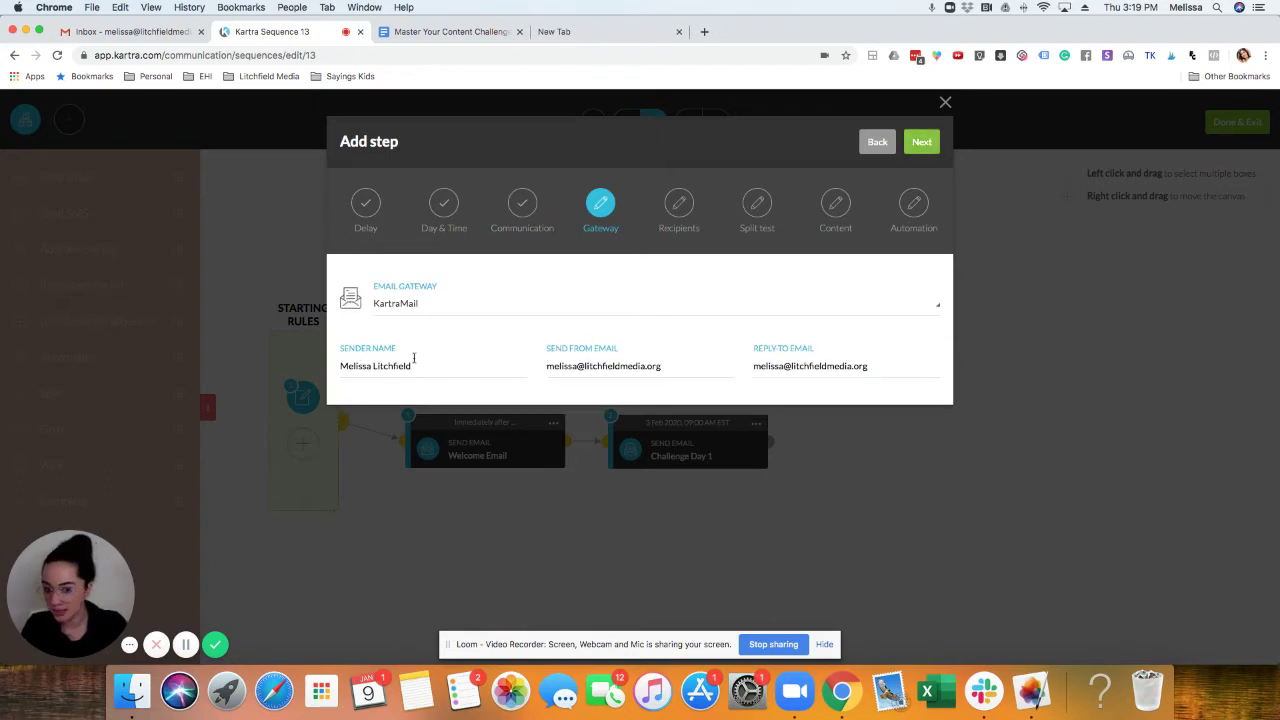
{"action": "left_click", "coordinate": [922, 143]}
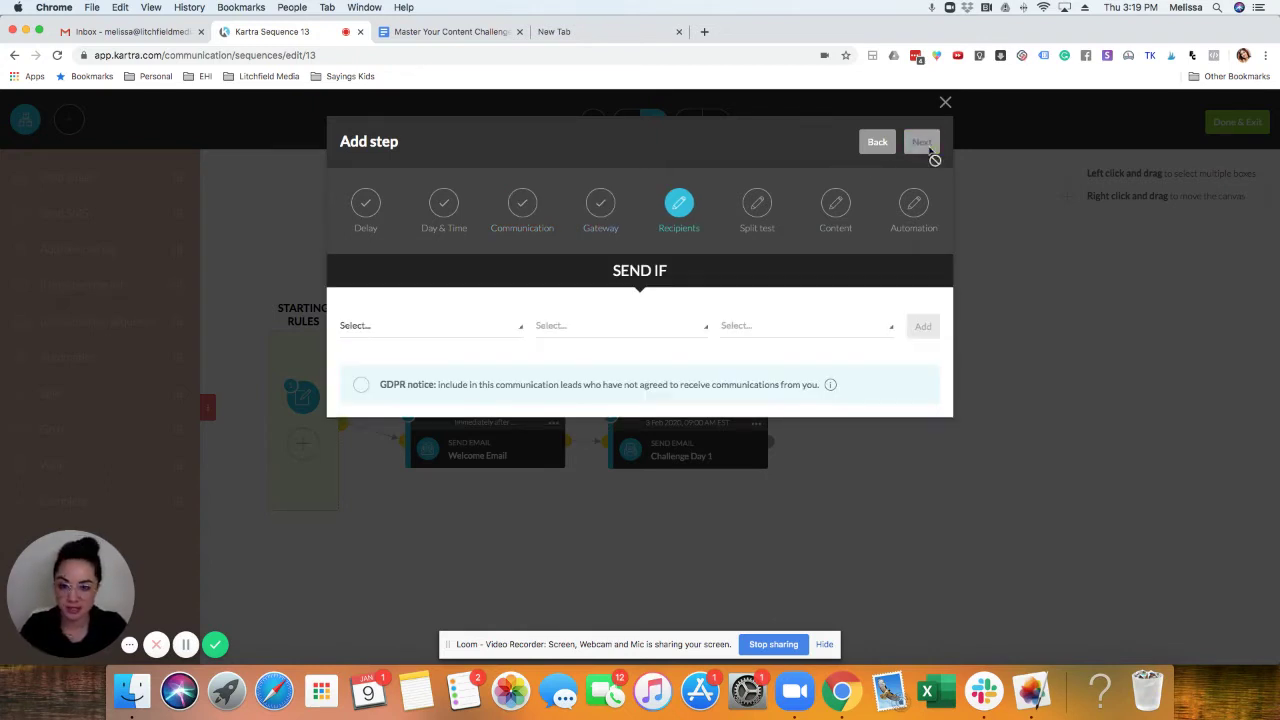
Set the recipients to anyone reaching this step and choose a single email rather than an A/B split test.
{"action": "left_click", "coordinate": [378, 330]}
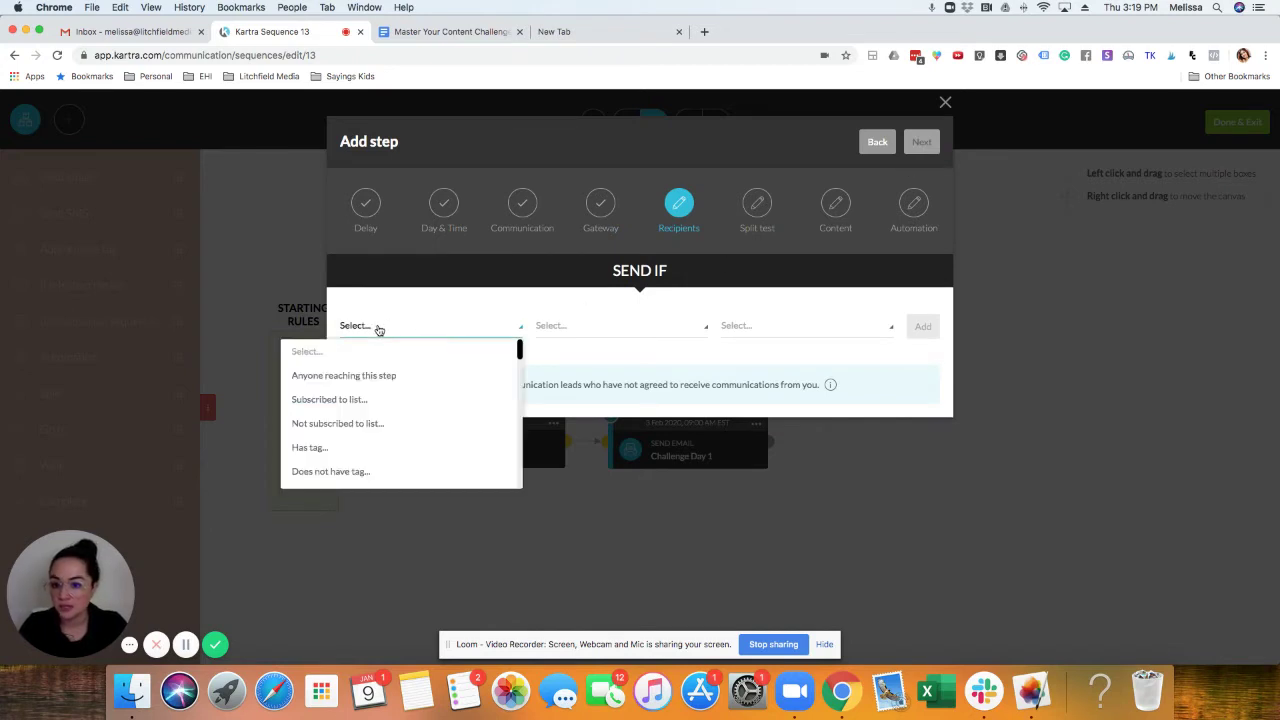
{"action": "left_click", "coordinate": [337, 377]}
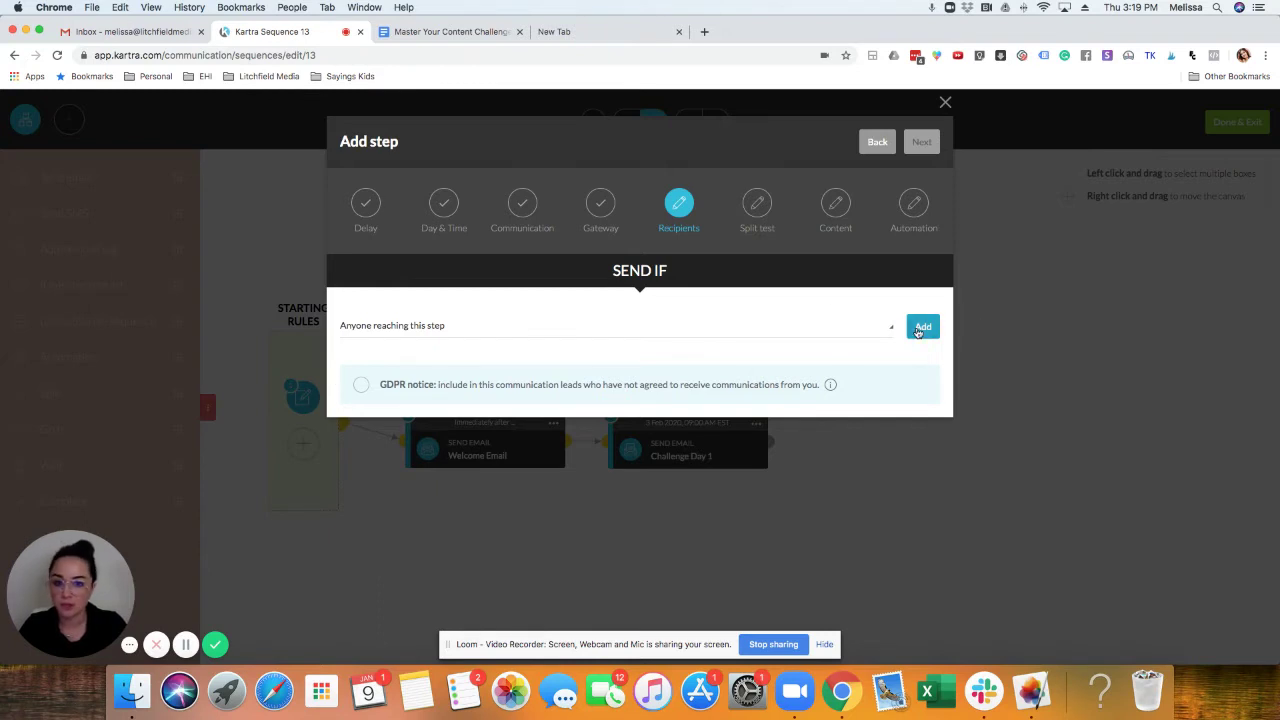
{"action": "left_click", "coordinate": [923, 329]}
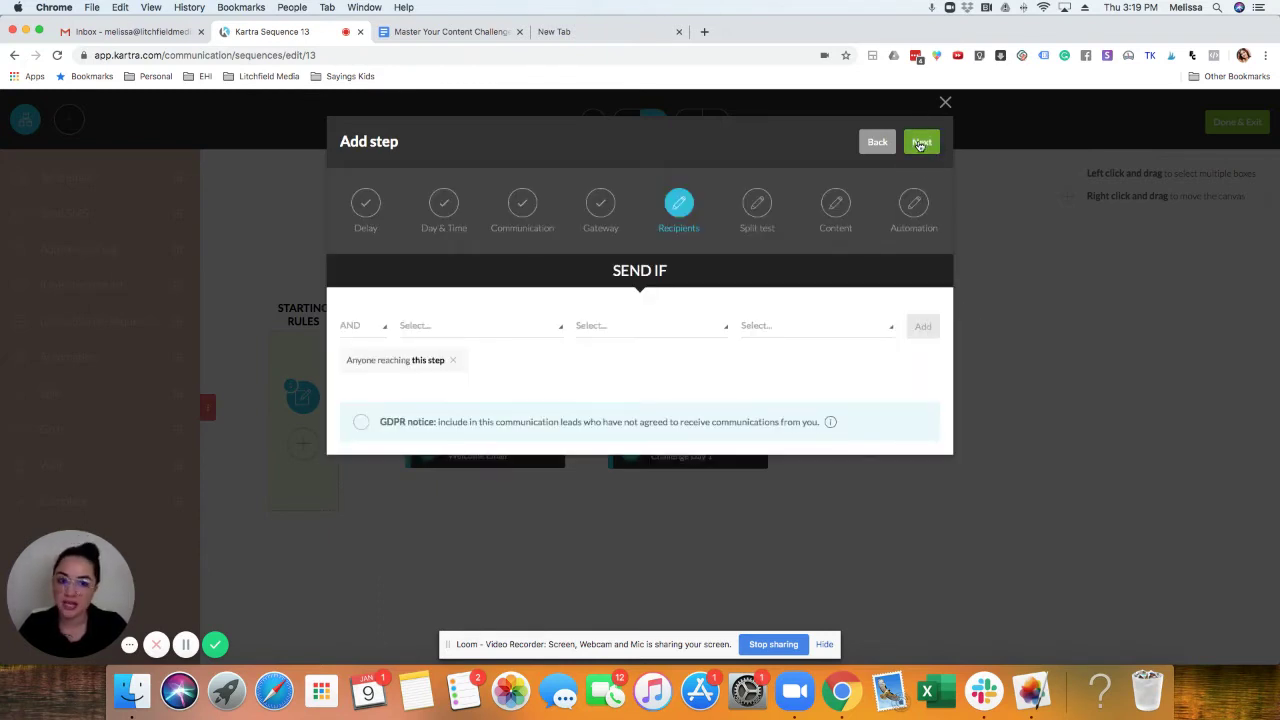
{"action": "left_click", "coordinate": [921, 141]}
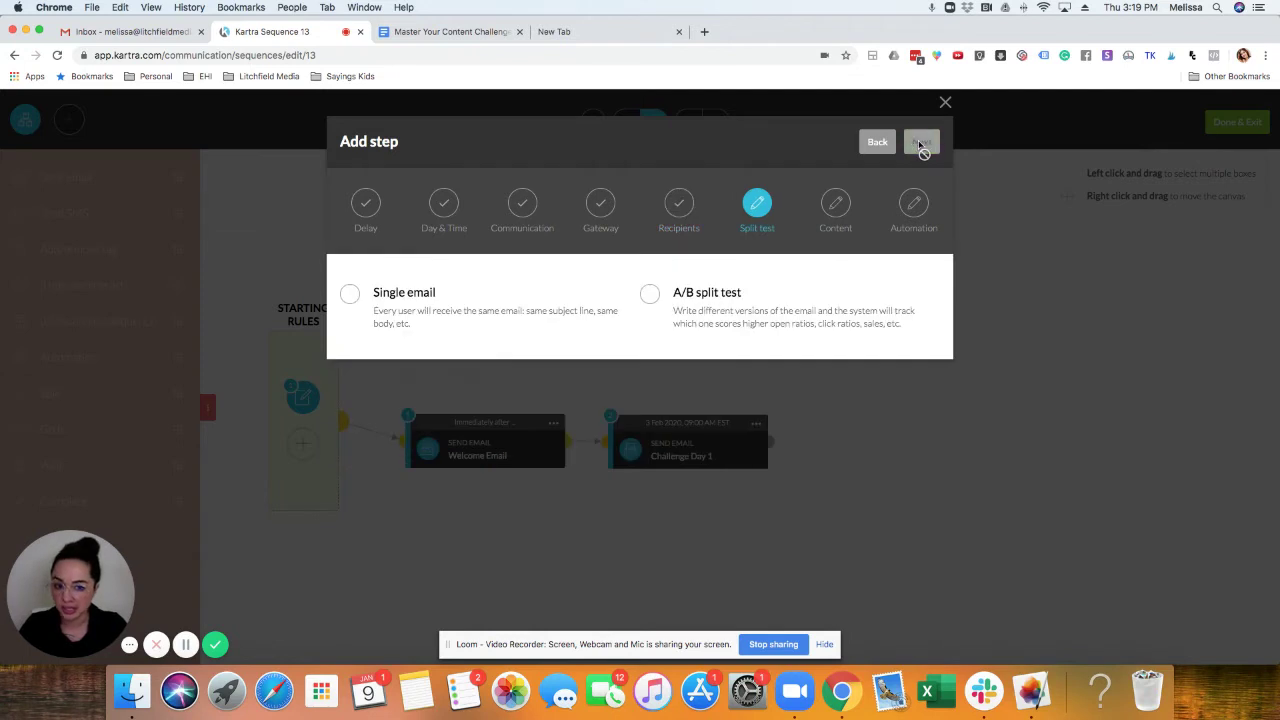
{"action": "left_click", "coordinate": [390, 300]}
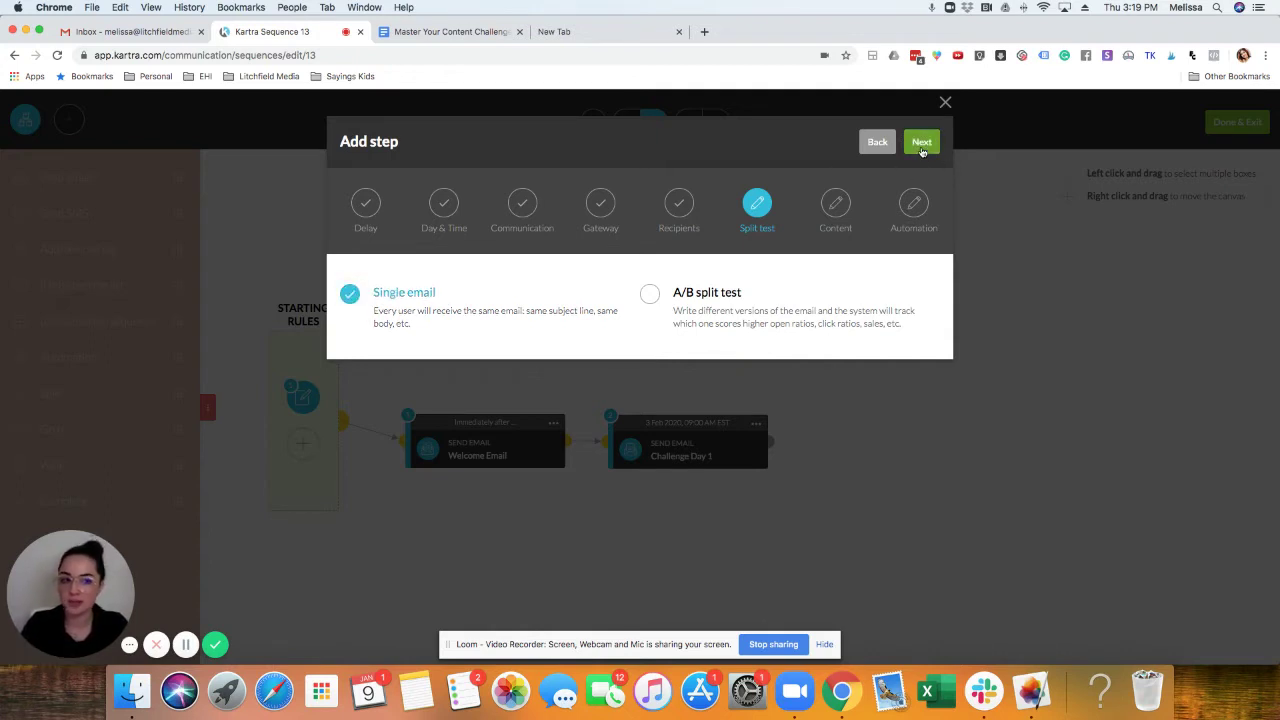
{"action": "left_click", "coordinate": [922, 146]}
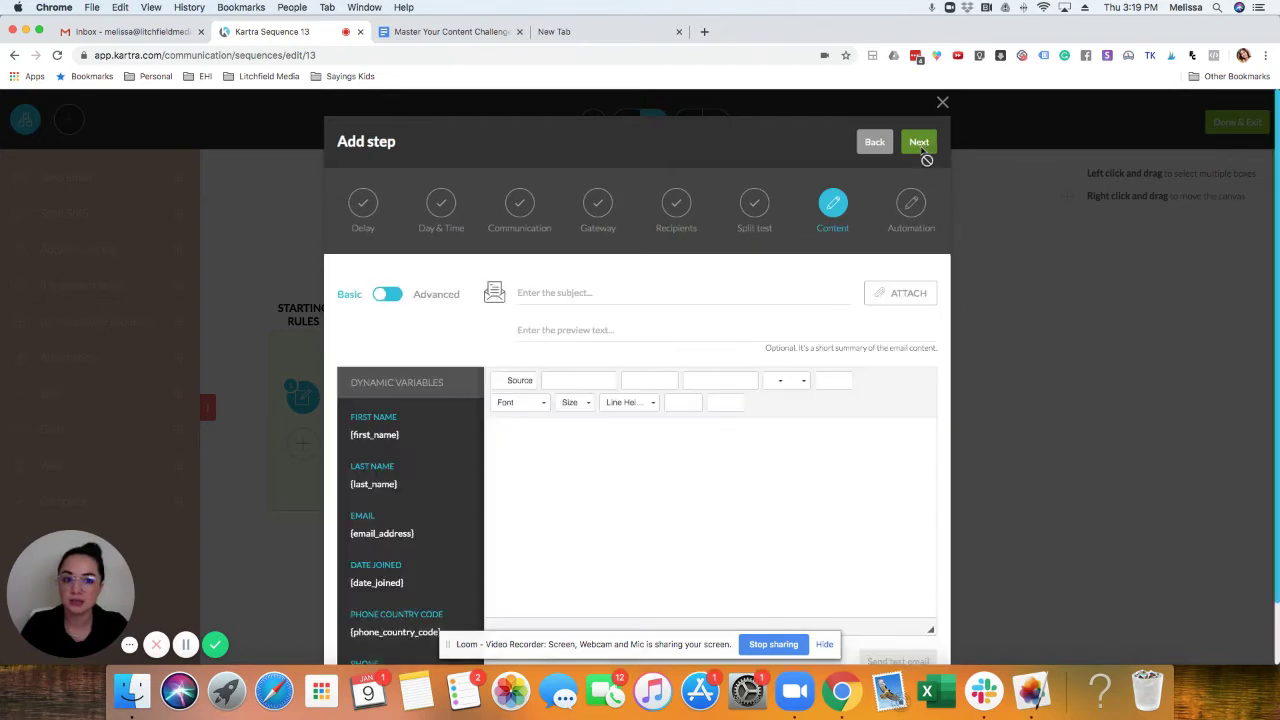
Enter "Subject Link" as the email subject and "ABC" as the preview text.
{"action": "left_click", "coordinate": [418, 290]}
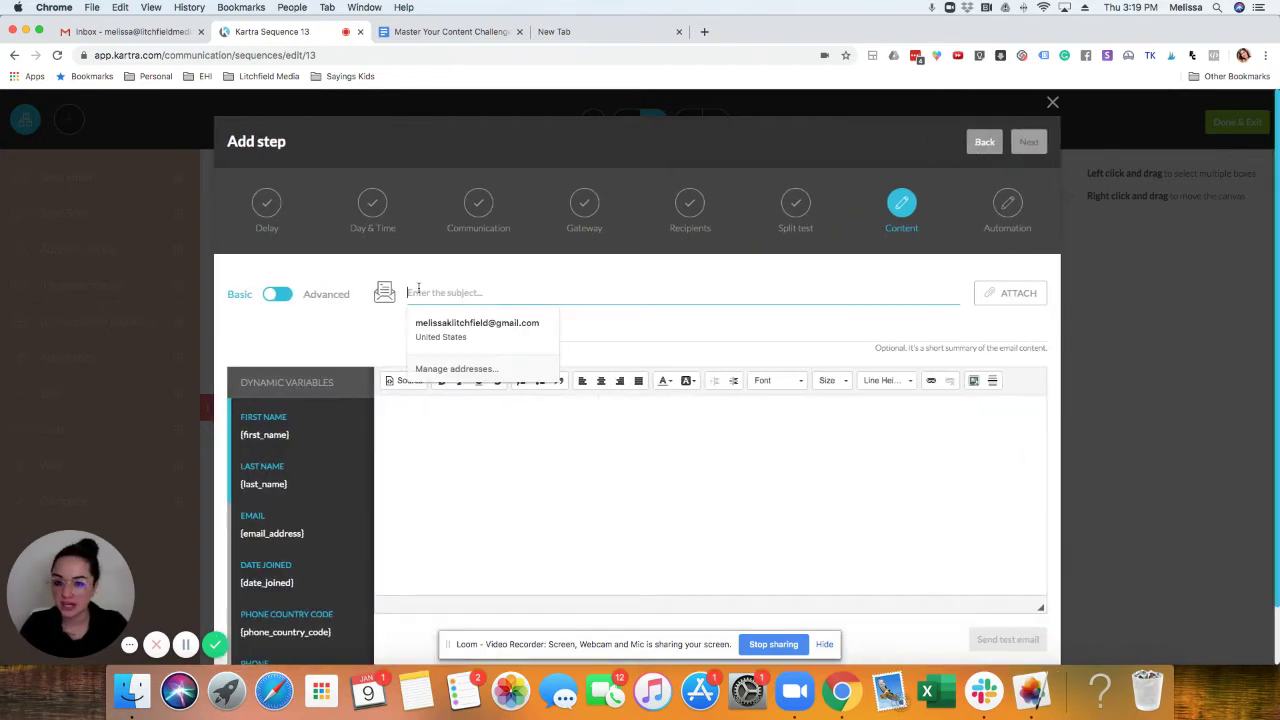
{"action": "type", "text": "Subject Link"}
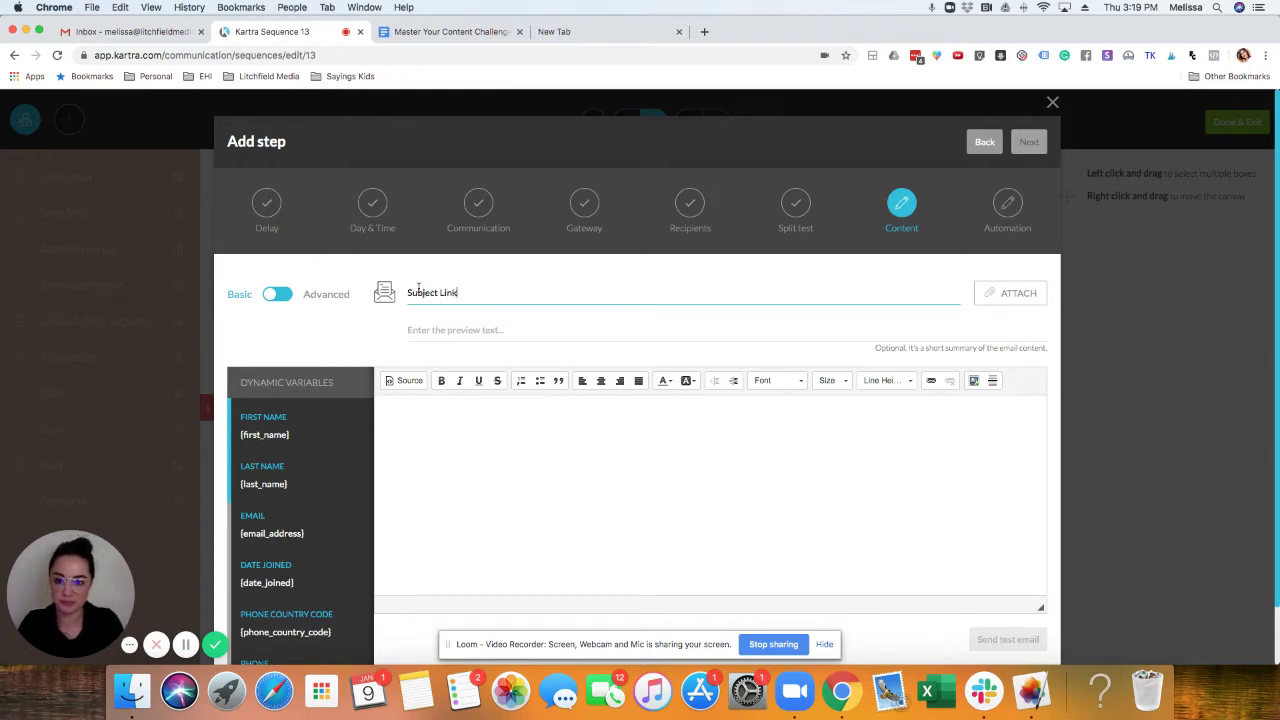
{"action": "left_click", "coordinate": [440, 329]}
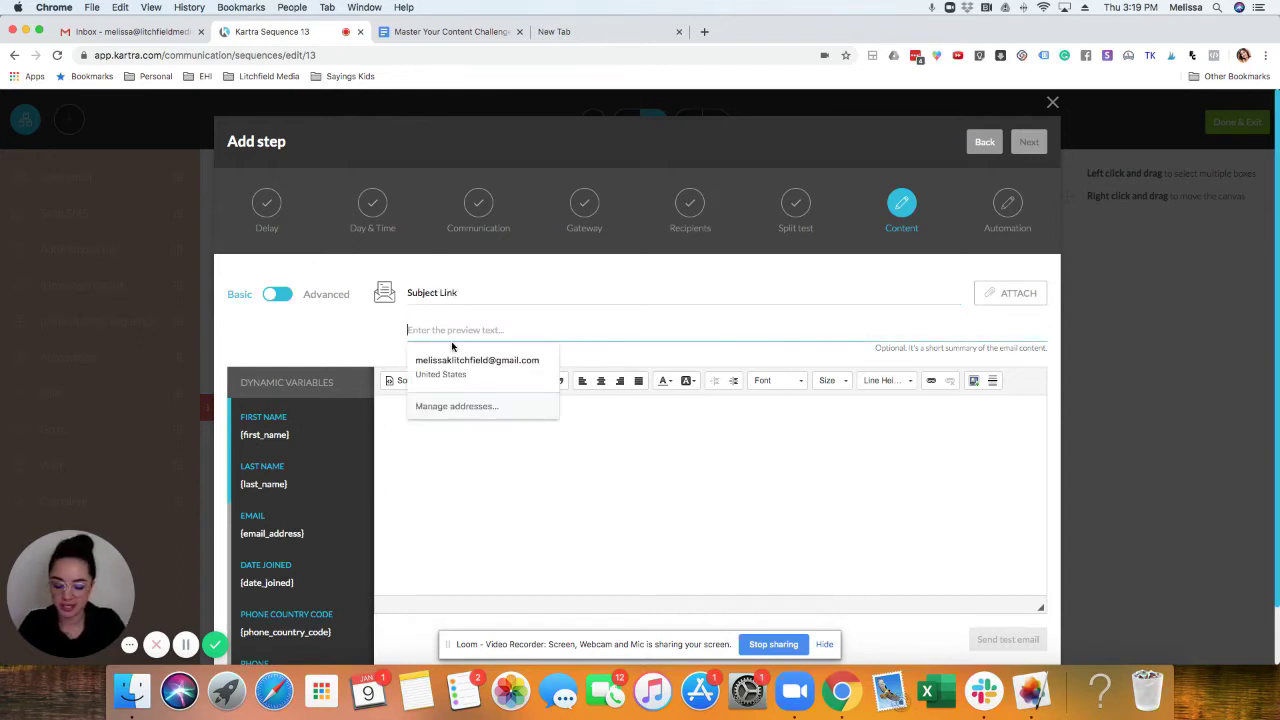
{"action": "type", "text": "ABC"}
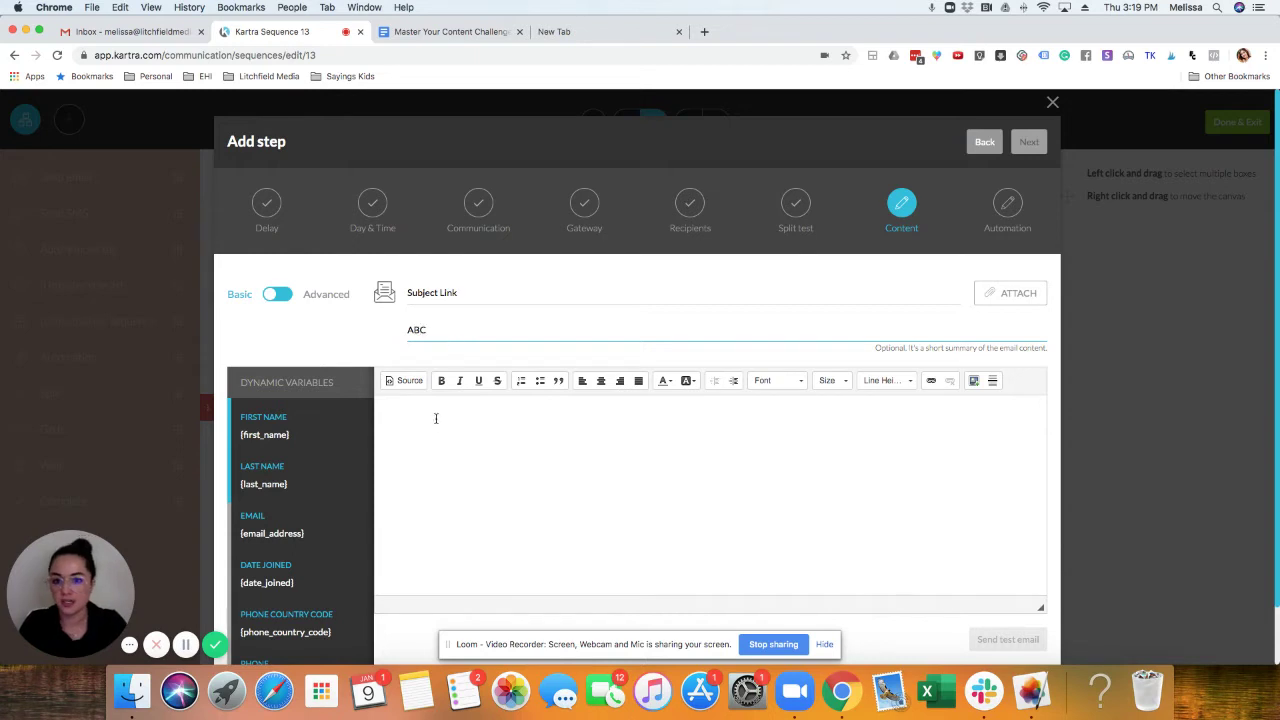
Switch the email content to the Advanced editor and place the saved Master Your Content Challenge template on the canvas.
{"action": "left_click", "coordinate": [437, 424]}
{"action": "scroll", "coordinate": [440, 422], "scroll_direction": "down", "scroll_amount": 2}
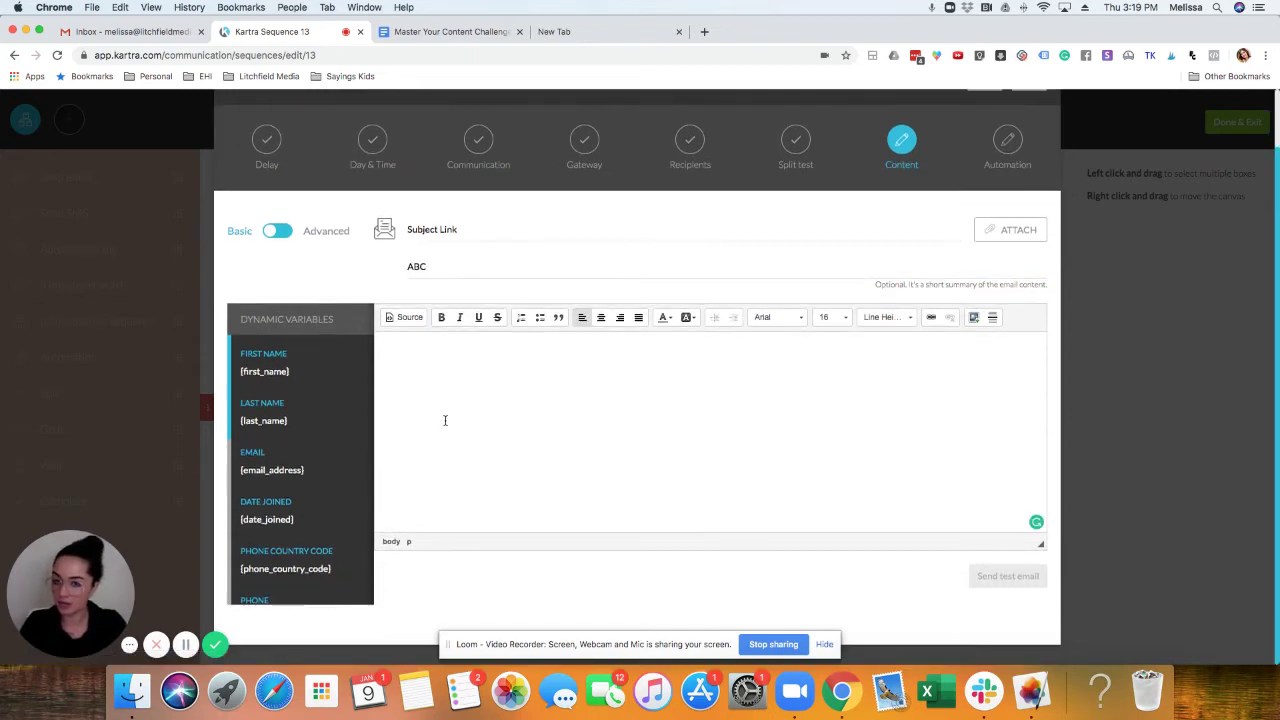
{"action": "left_click", "coordinate": [271, 232]}
{"action": "left_click", "coordinate": [285, 355]}
{"action": "left_click", "coordinate": [285, 448]}
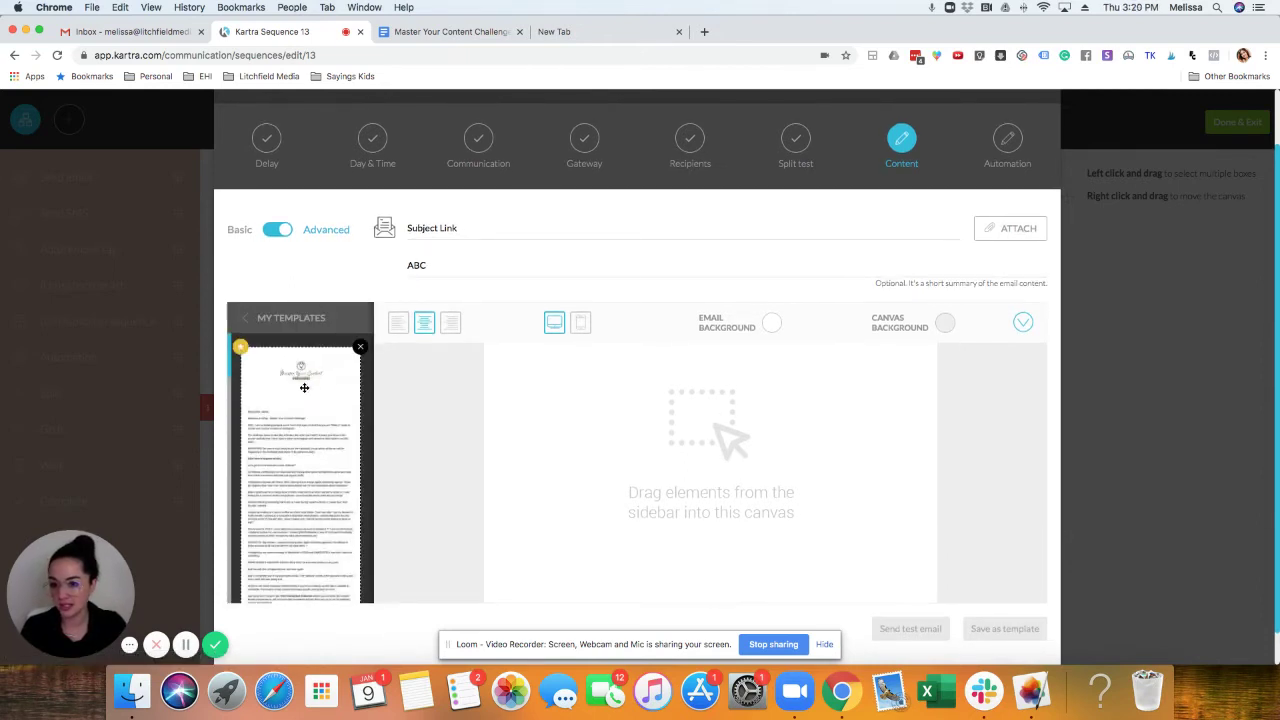
{"action": "scroll", "coordinate": [305, 382], "scroll_direction": "up", "scroll_amount": 1}
{"action": "left_click_drag", "start_coordinate": [308, 400], "coordinate": [615, 399]}
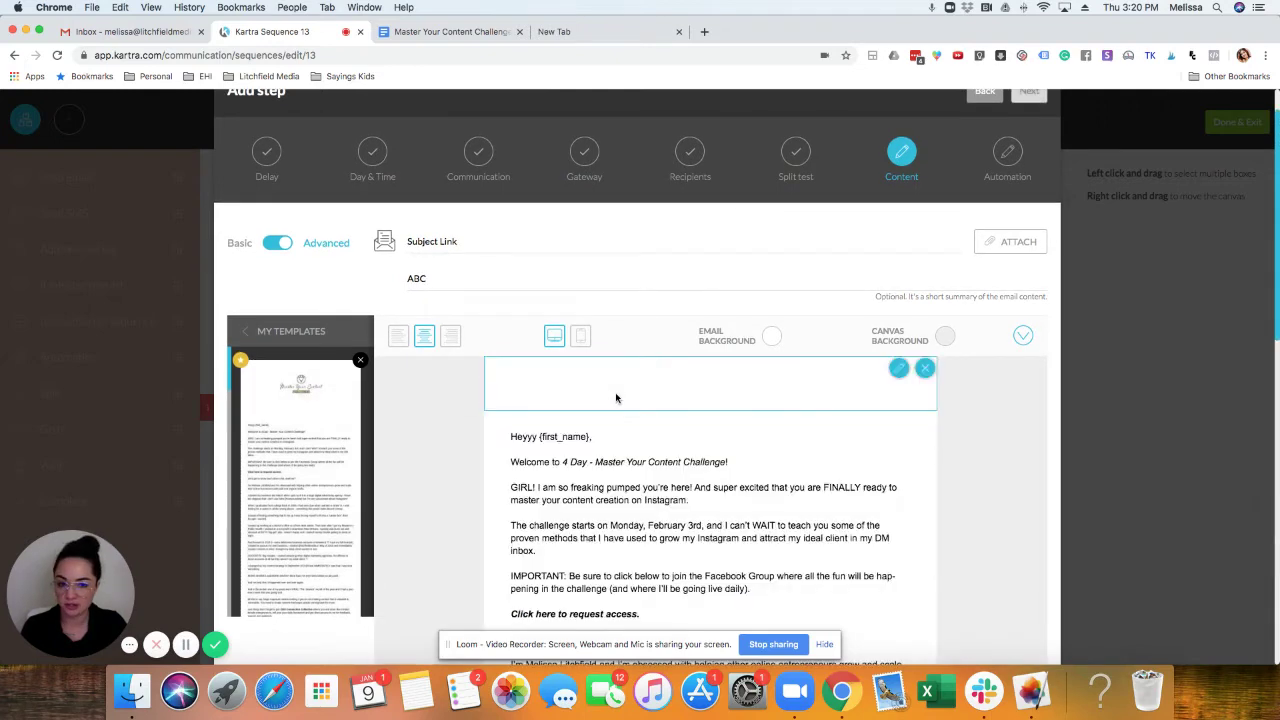
Review the template's email body, then create the email step without any automation.
{"action": "scroll", "coordinate": [491, 400], "scroll_direction": "down", "scroll_amount": 5}
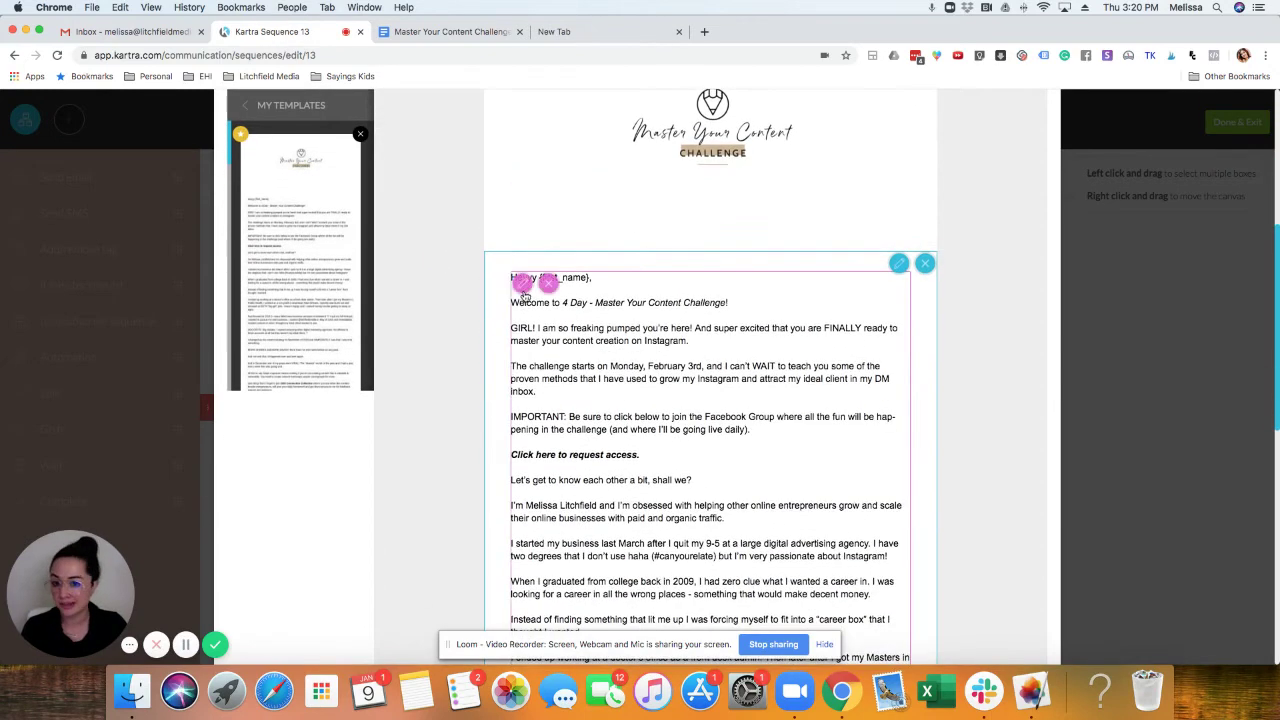
{"action": "left_click", "coordinate": [527, 279]}
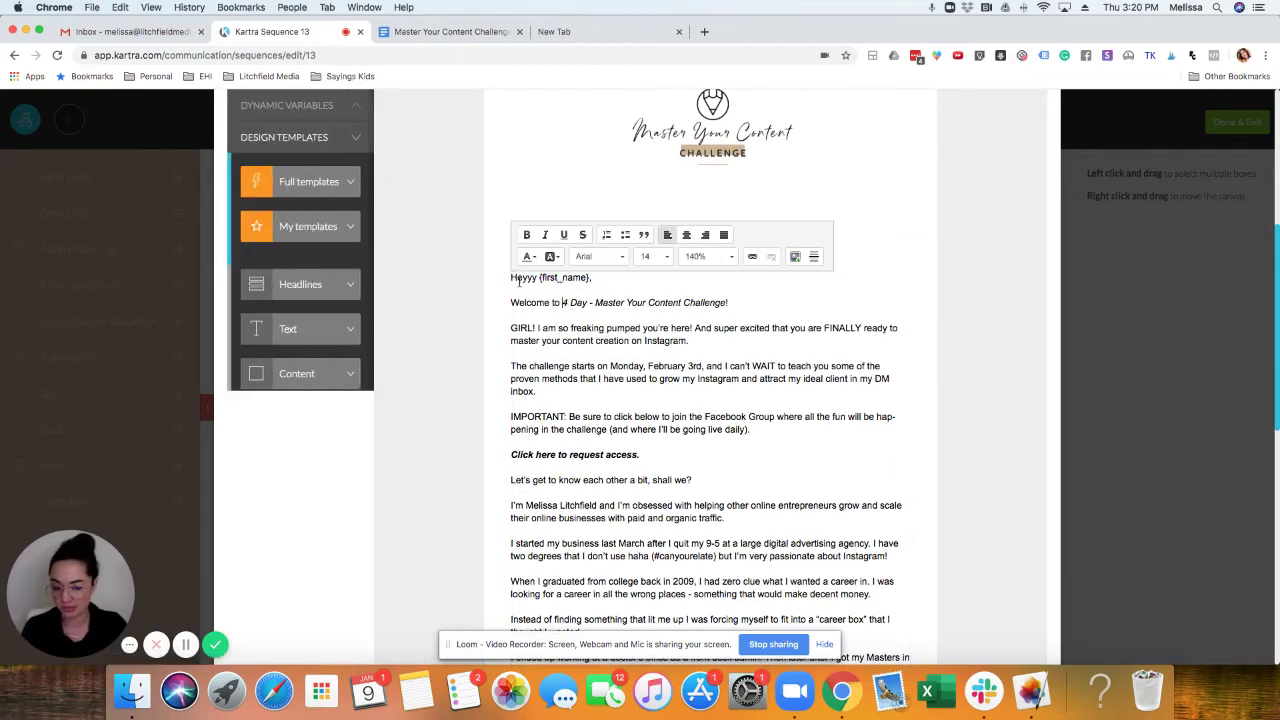
{"action": "scroll", "coordinate": [607, 322], "scroll_direction": "down", "scroll_amount": 10}
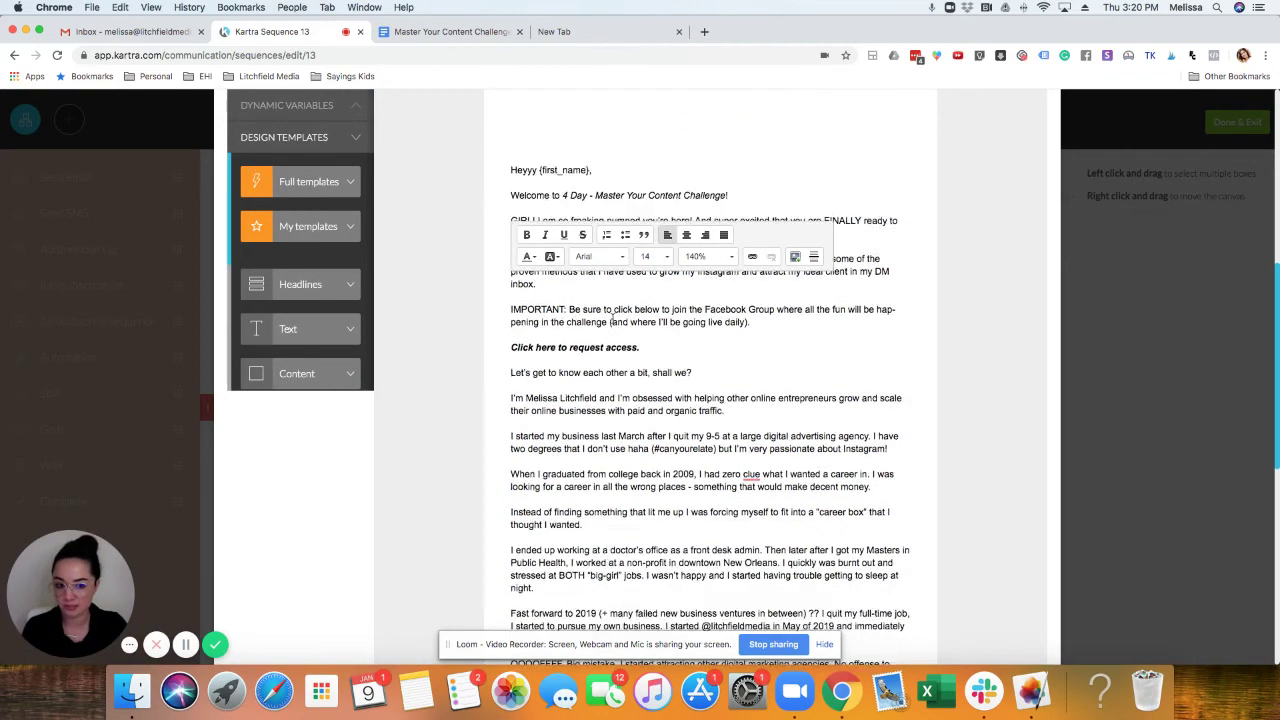
{"action": "scroll", "coordinate": [607, 323], "scroll_direction": "up", "scroll_amount": 18}
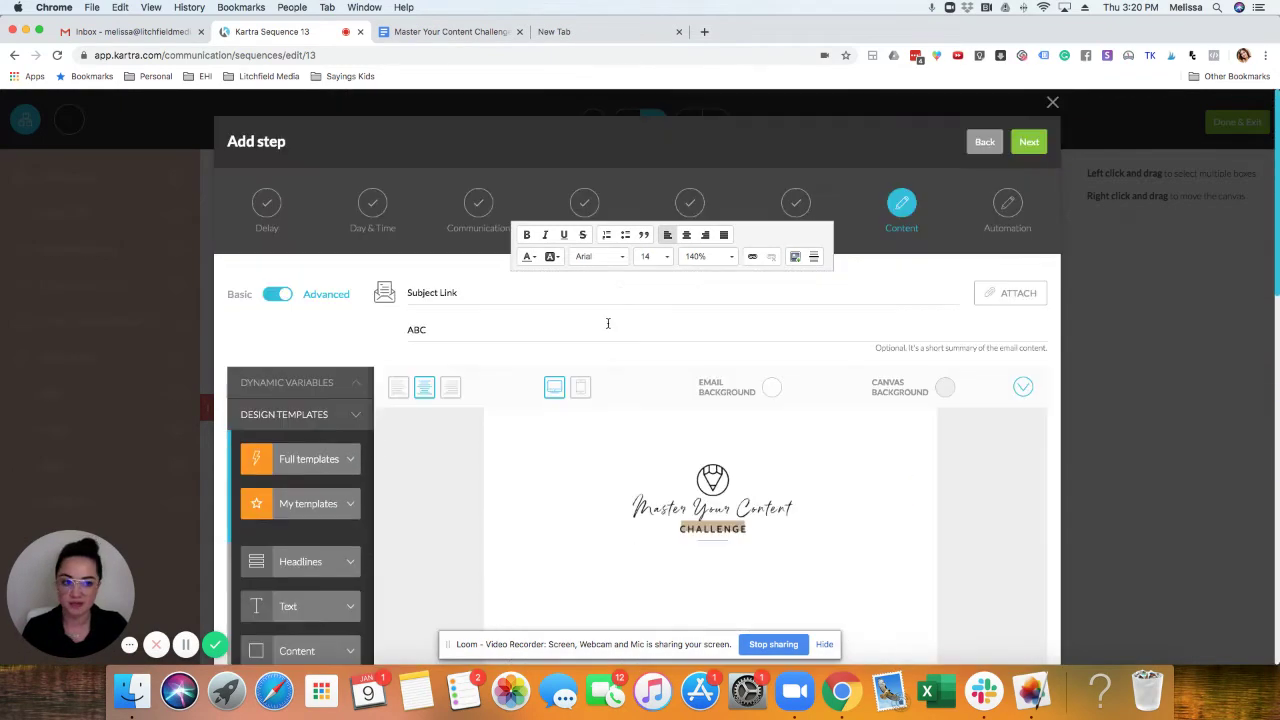
{"action": "left_click", "coordinate": [1030, 145]}
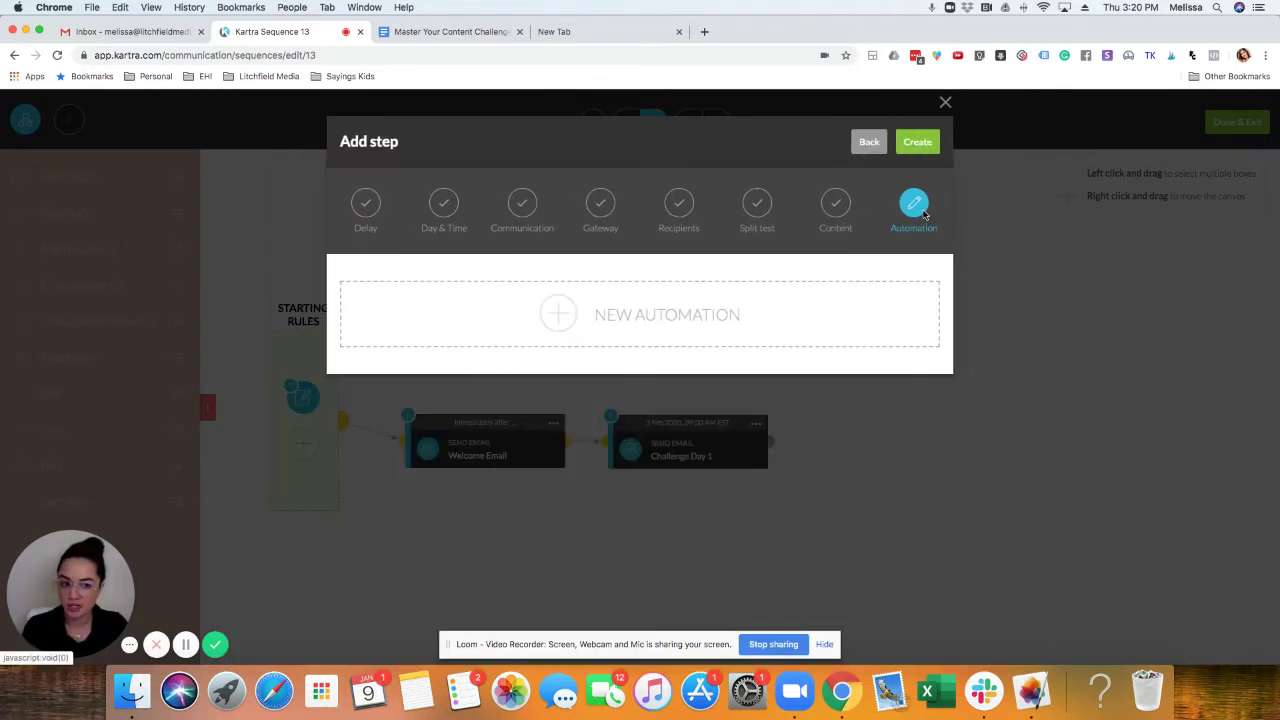
{"action": "left_click", "coordinate": [925, 148]}
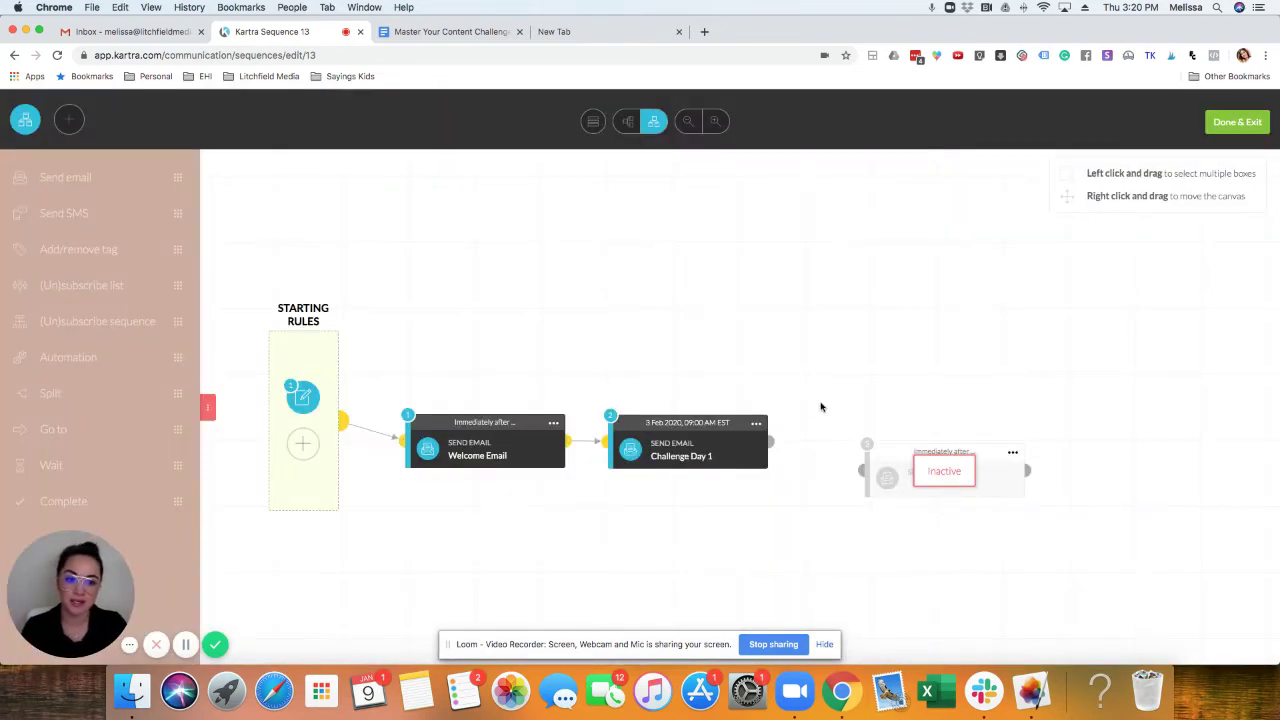
Place the new inactive email step above the existing Welcome Email step and activate it.
{"action": "left_click_drag", "start_coordinate": [889, 463], "coordinate": [434, 349]}
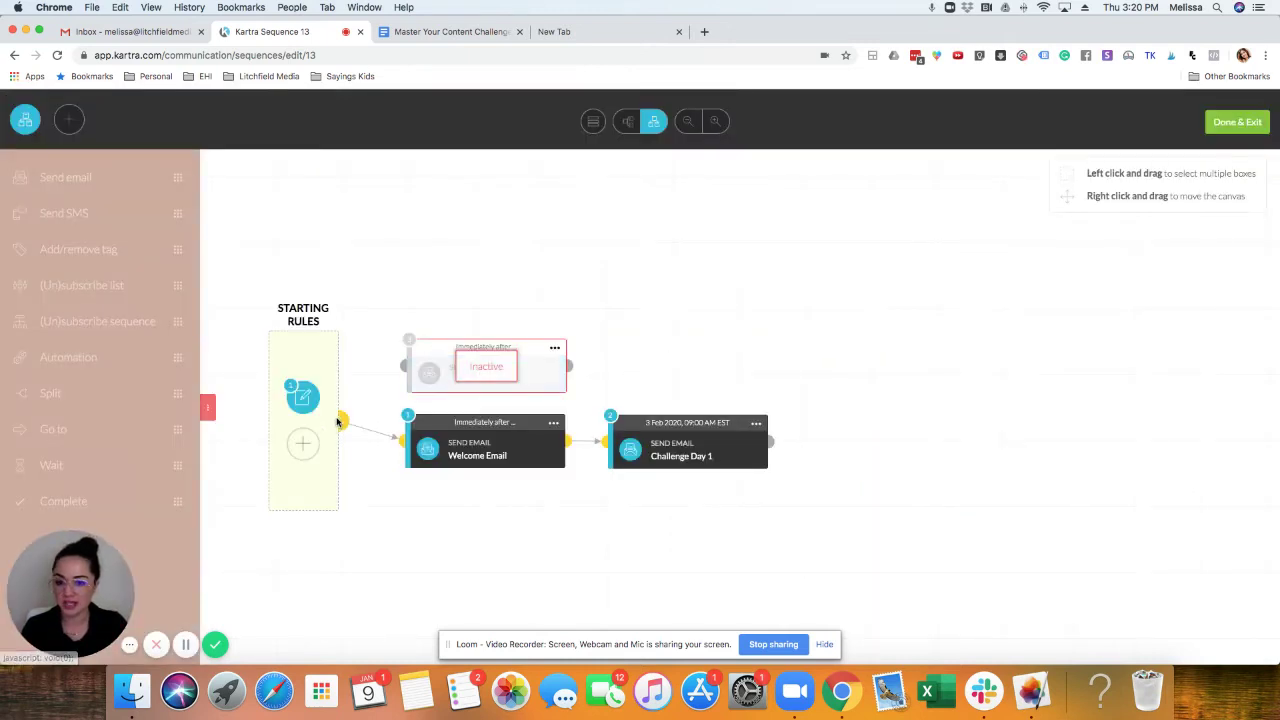
{"action": "left_click_drag", "start_coordinate": [344, 416], "coordinate": [317, 417]}
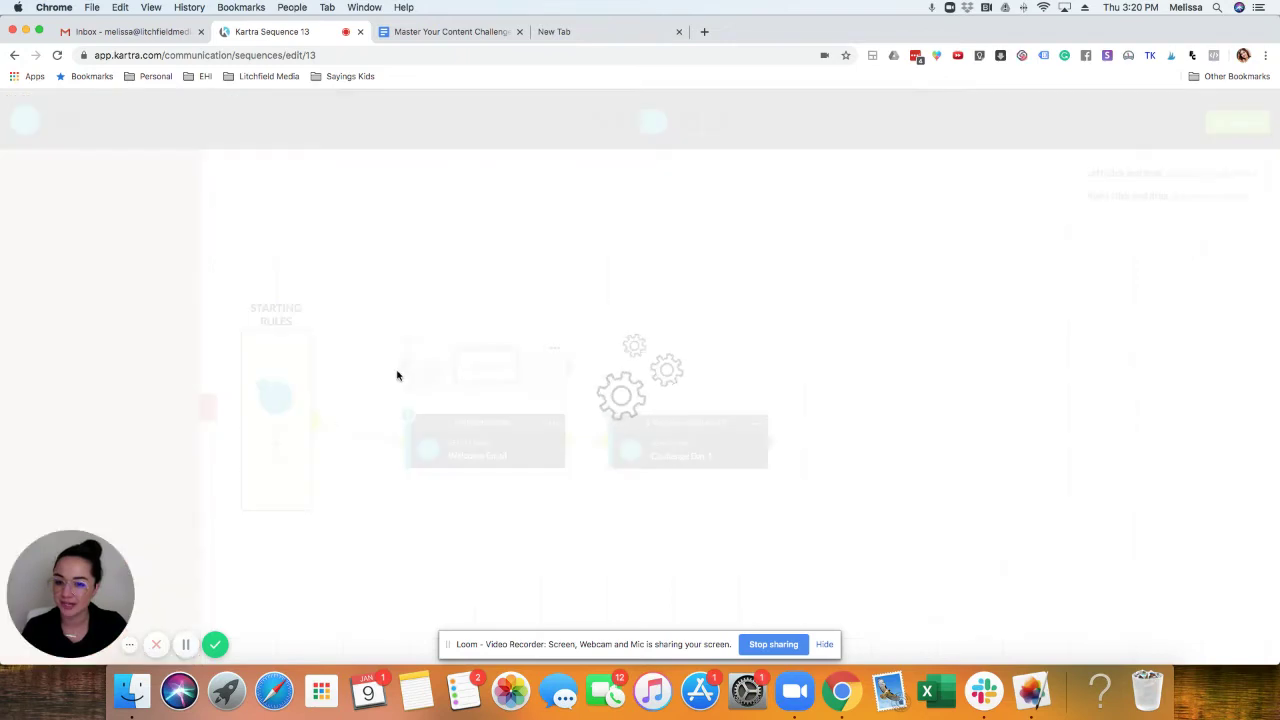
{"action": "left_click", "coordinate": [555, 347]}
{"action": "left_click", "coordinate": [583, 322]}
{"action": "left_click", "coordinate": [555, 347]}
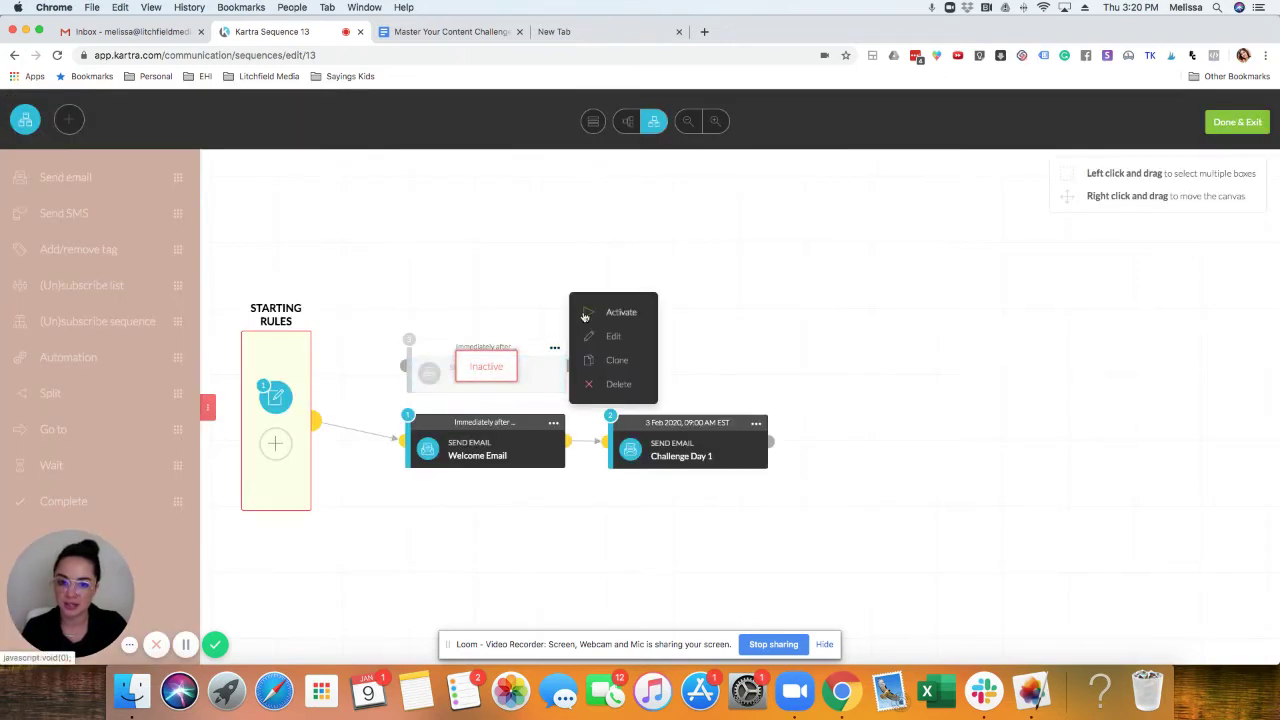
{"action": "left_click", "coordinate": [583, 316]}
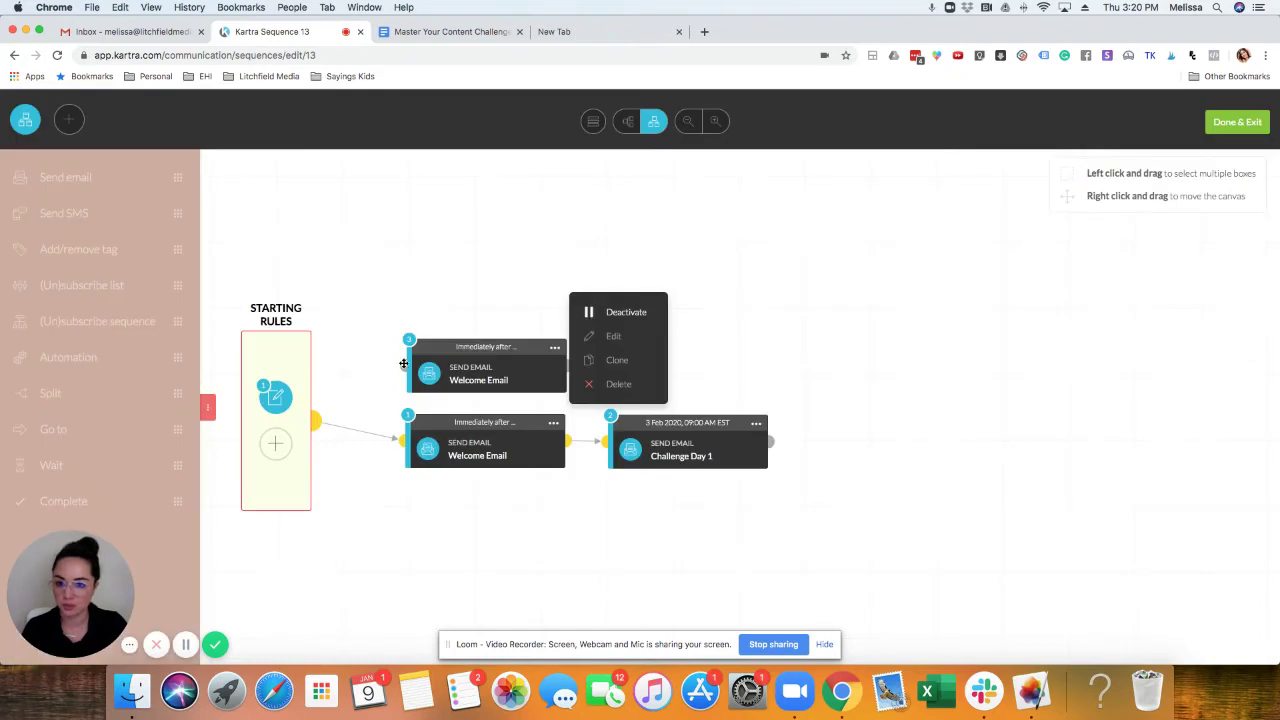
Remove the link from the starting rules to the original Welcome Email and connect them to the new Welcome Email step instead.
{"action": "mouse_move", "coordinate": [316, 411]}
{"action": "left_mouse_down"}
{"action": "mouse_move", "coordinate": [403, 363]}
{"action": "mouse_move", "coordinate": [323, 409]}
{"action": "left_mouse_up"}
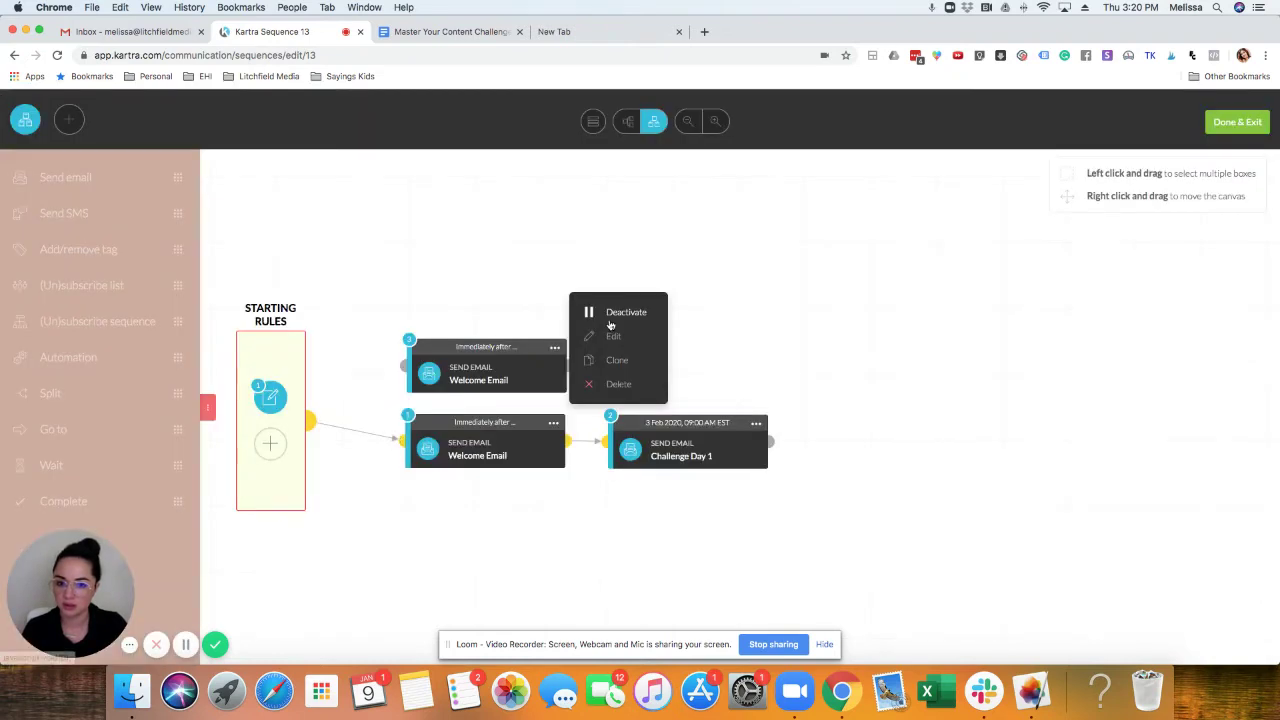
{"action": "left_click", "coordinate": [745, 281]}
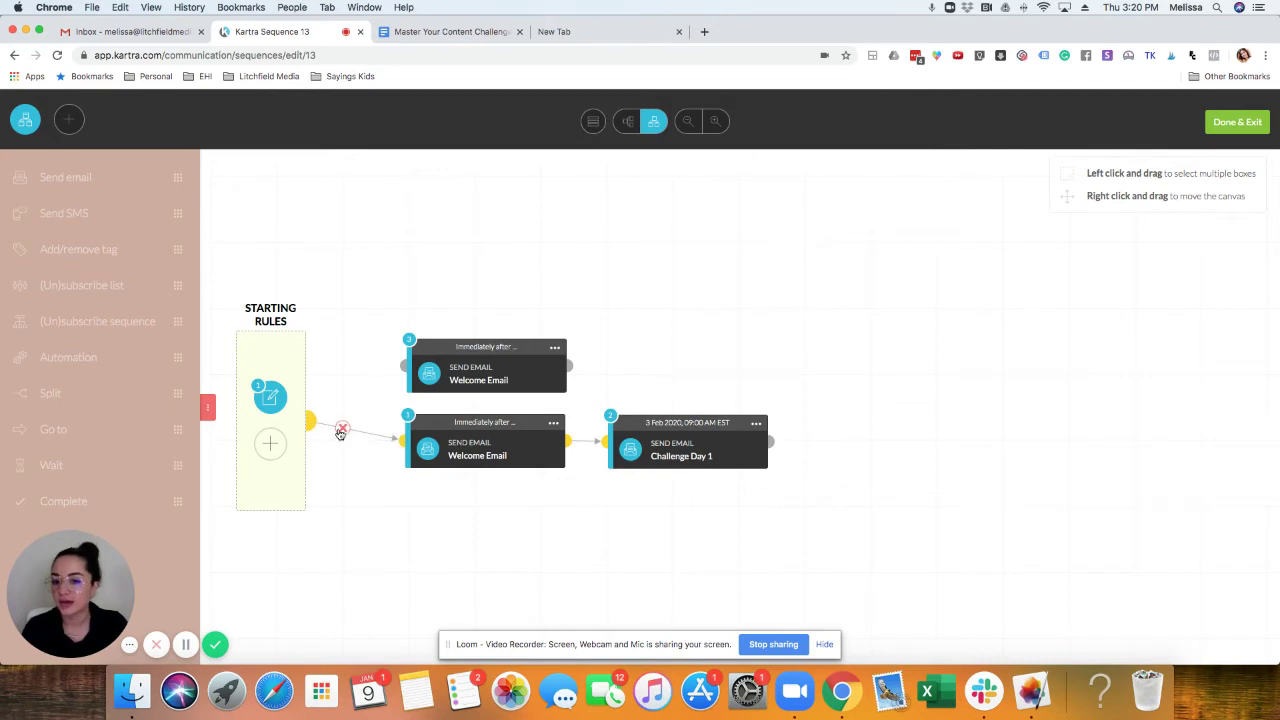
{"action": "left_click", "coordinate": [337, 432]}
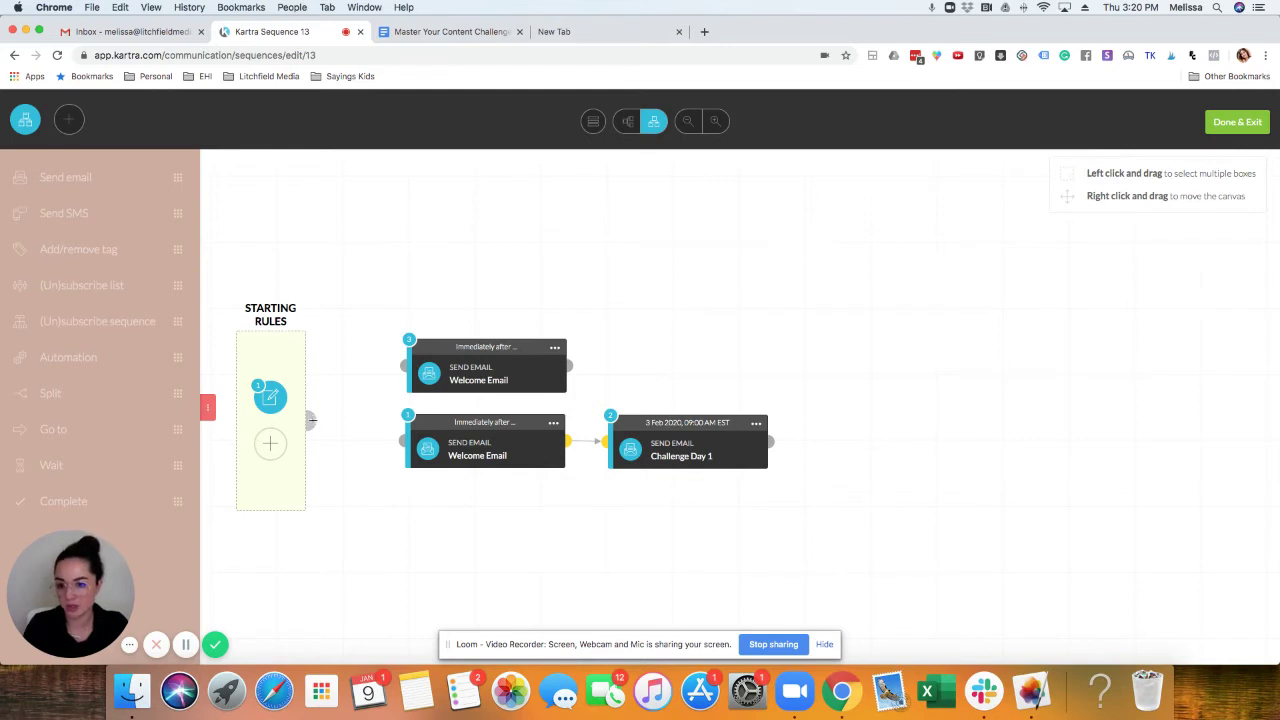
{"action": "left_click_drag", "start_coordinate": [311, 420], "coordinate": [404, 375]}
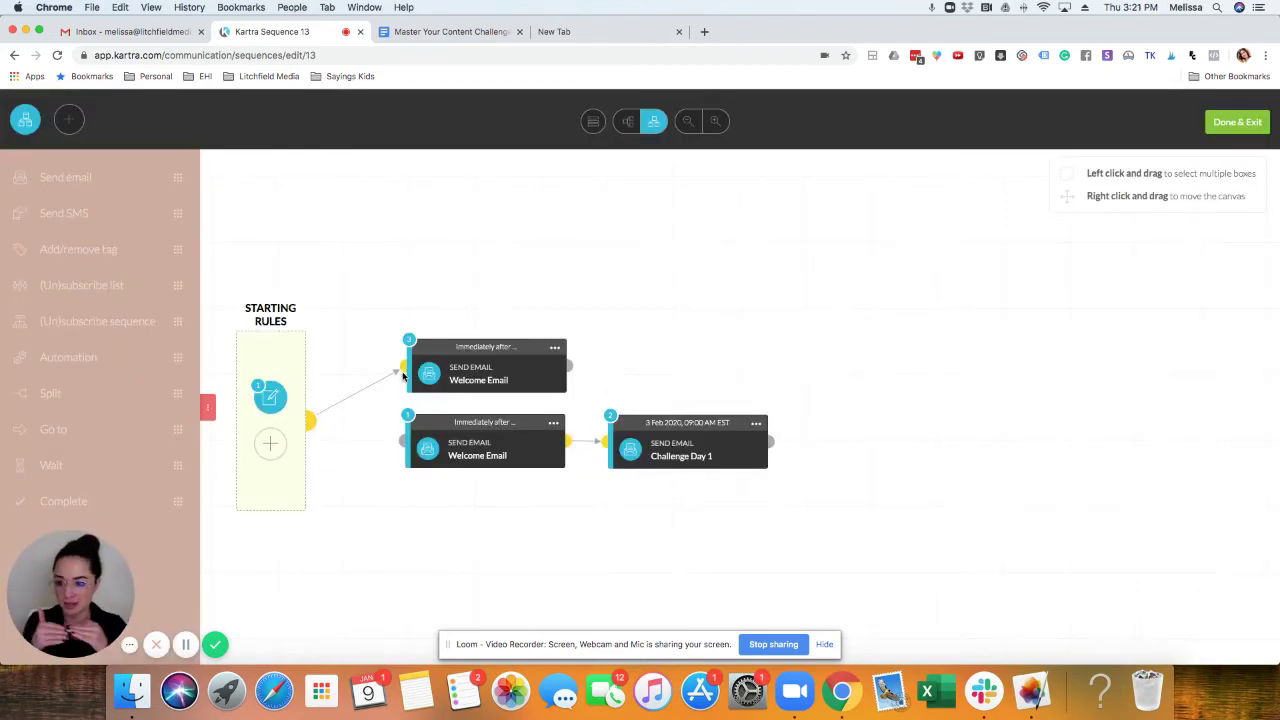
Delete the newly added Welcome Email step and reconnect the starting rules to the original Welcome Email.
{"action": "left_click", "coordinate": [554, 347]}
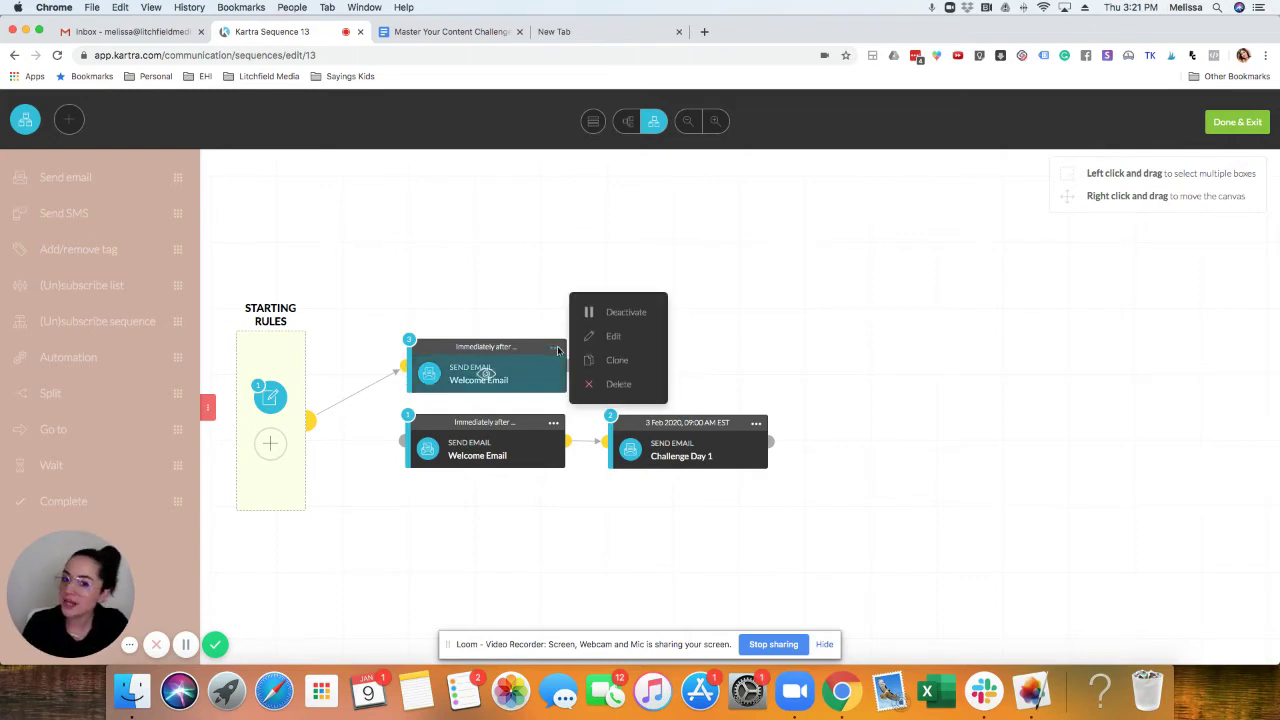
{"action": "left_click", "coordinate": [592, 385]}
{"action": "left_click", "coordinate": [805, 143]}
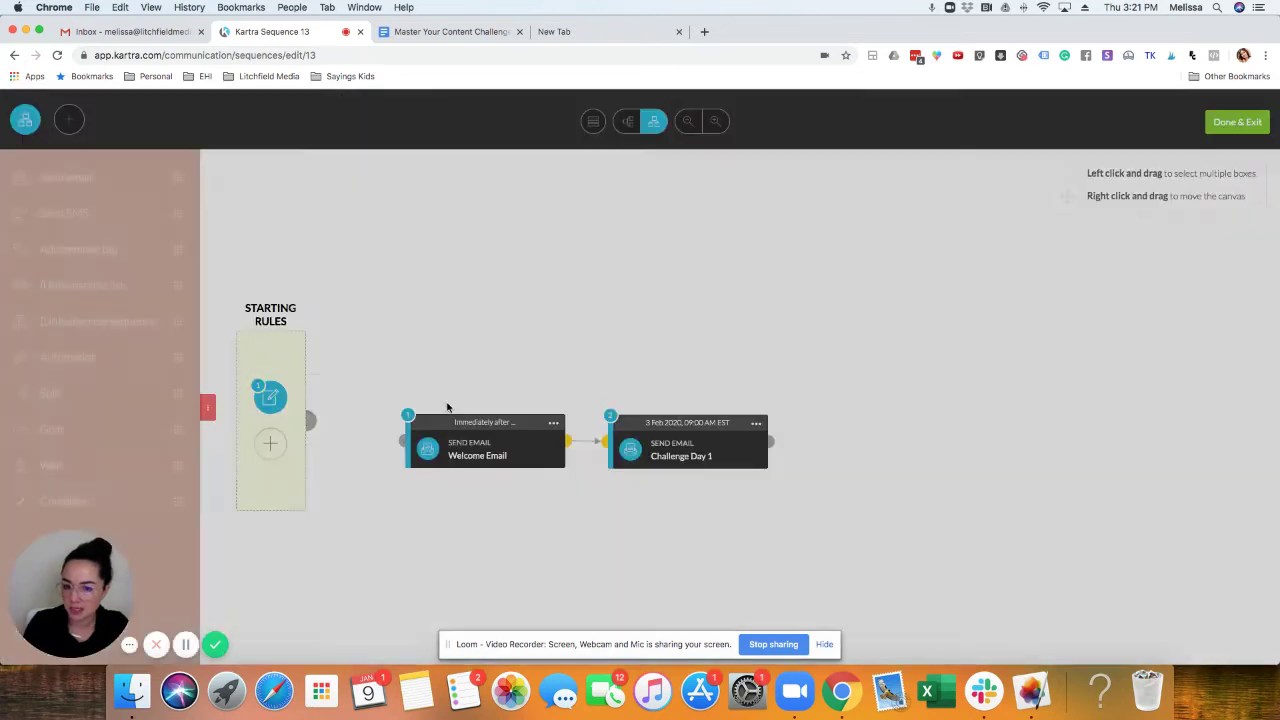
{"action": "left_click_drag", "start_coordinate": [311, 420], "coordinate": [405, 441]}
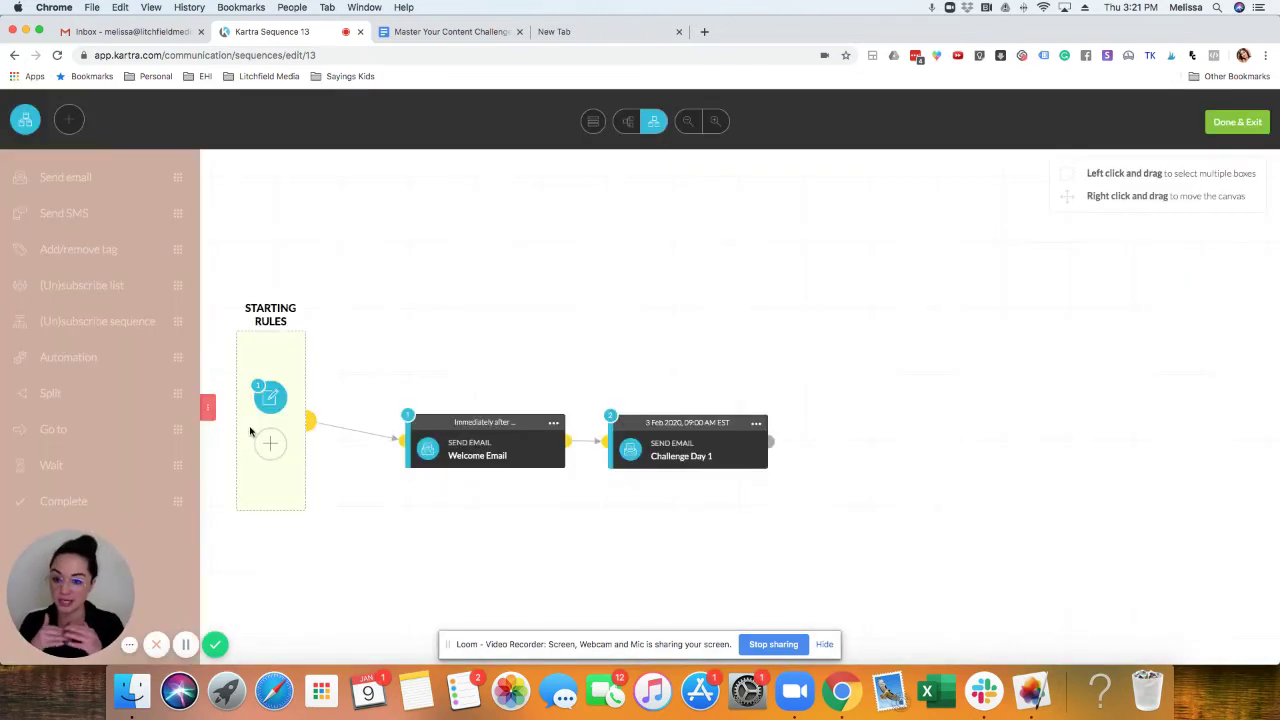
{"action": "mouse_move", "coordinate": [486, 449]}
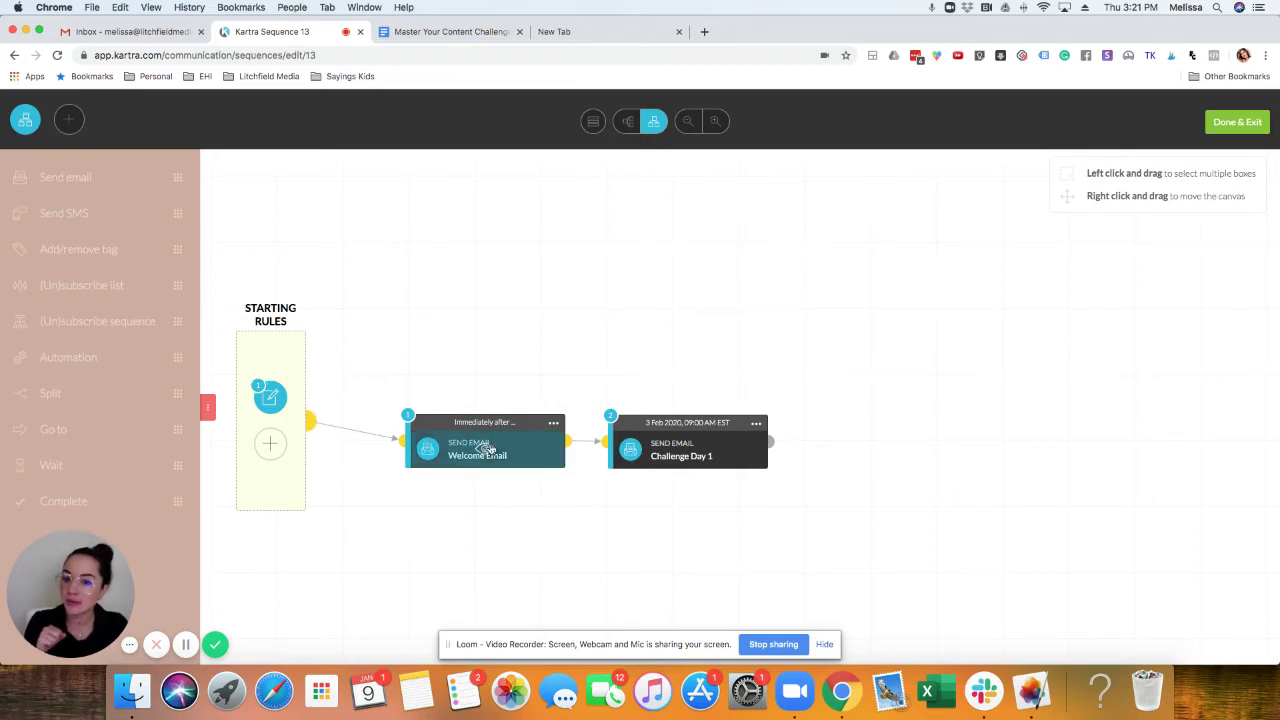
{"action": "left_click", "coordinate": [553, 422]}
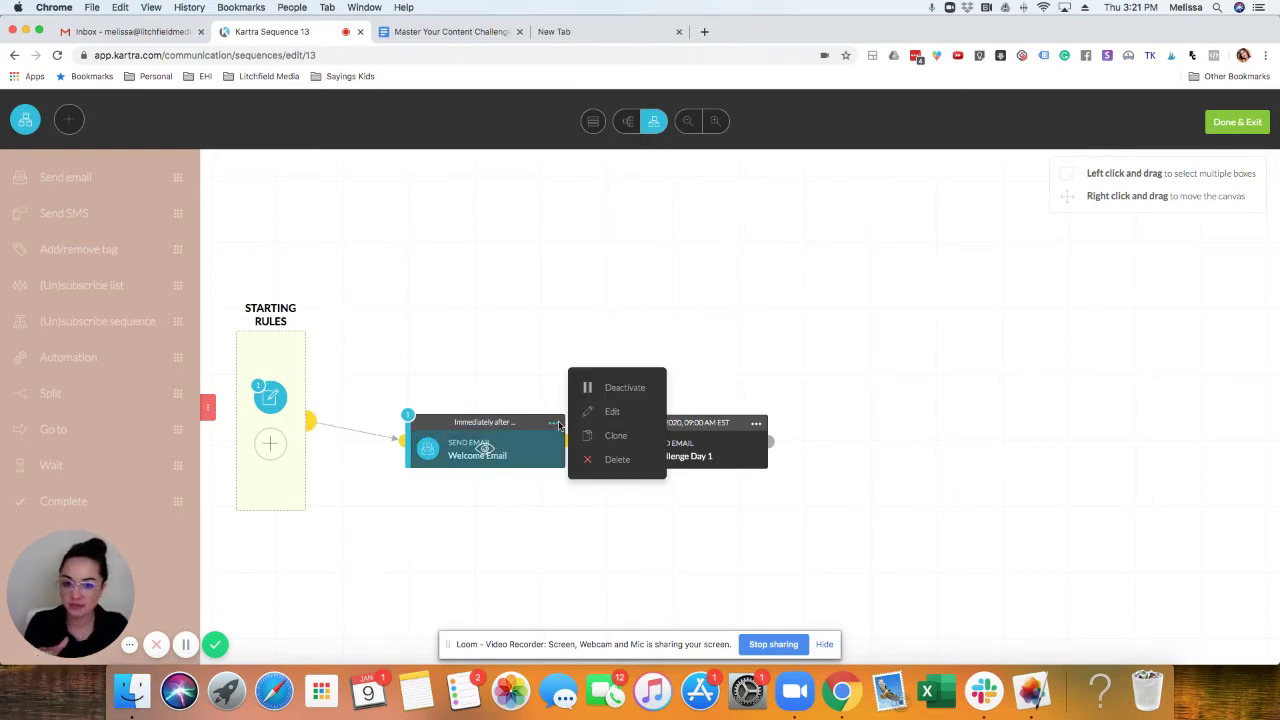
{"action": "mouse_move", "coordinate": [282, 401]}
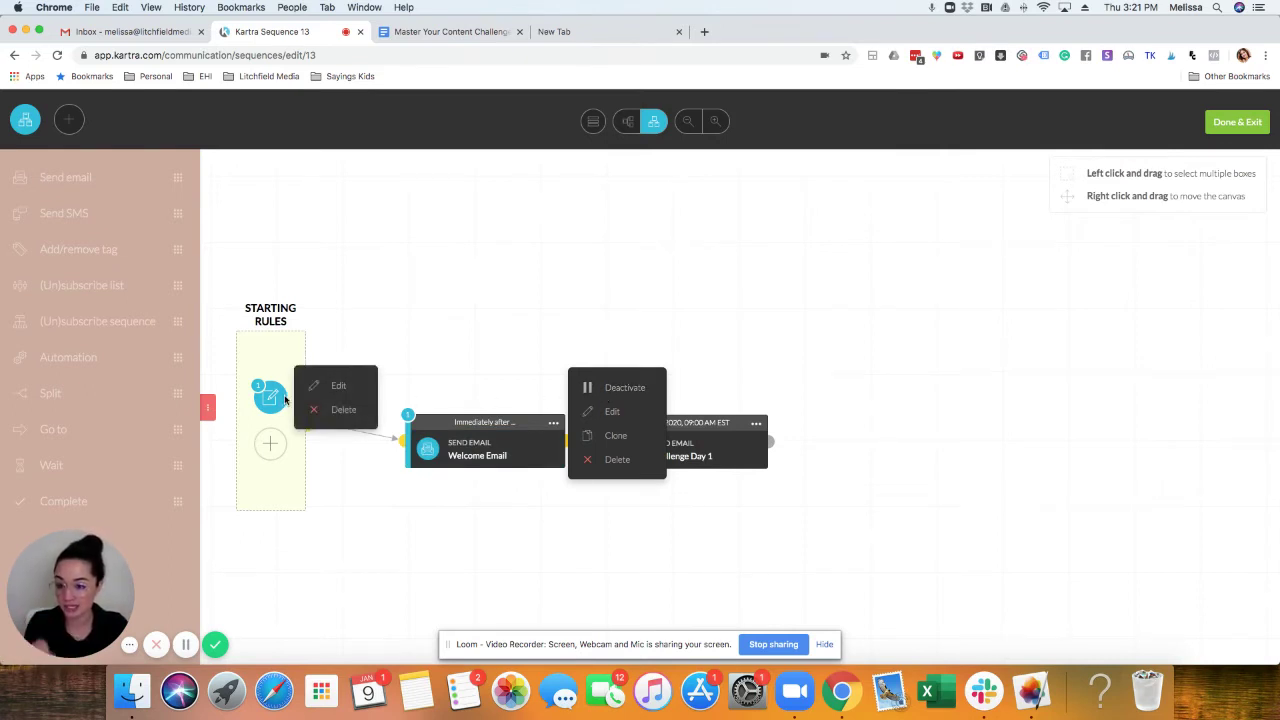
{"action": "left_click", "coordinate": [856, 398]}
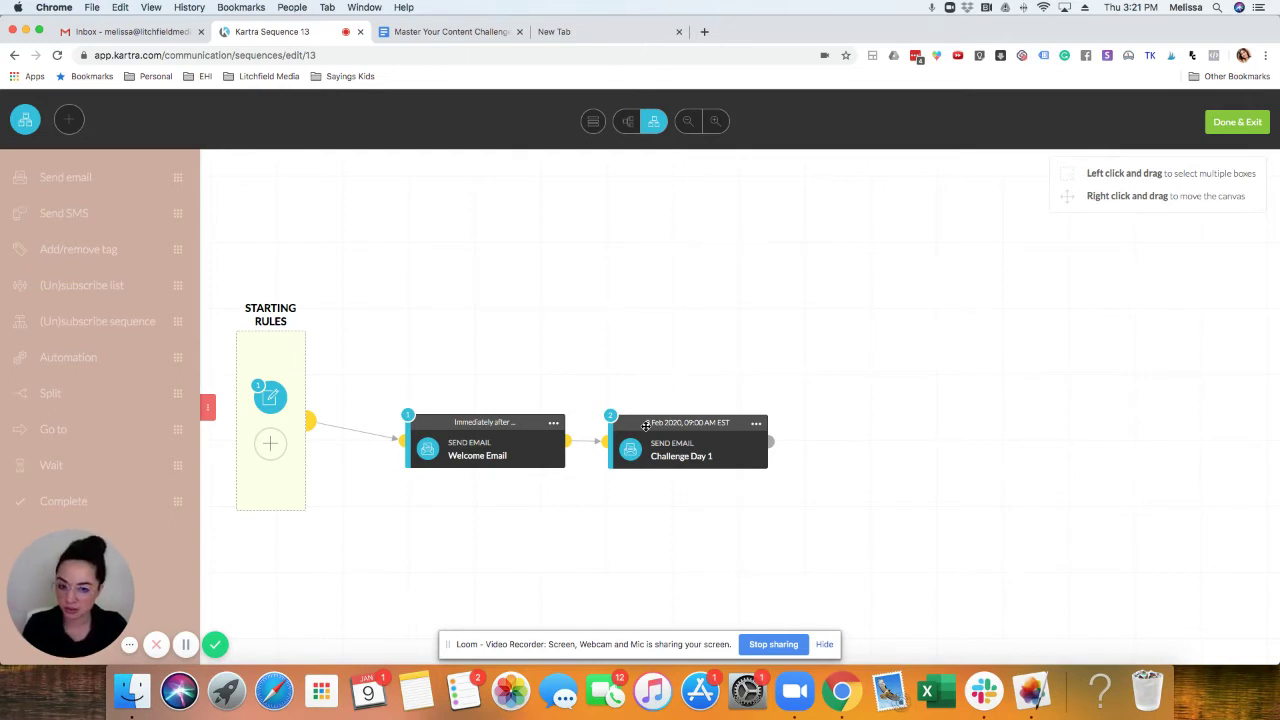
Clone the Challenge Day 1 email step and place the copy after it in the sequence.
{"action": "left_click", "coordinate": [757, 424]}
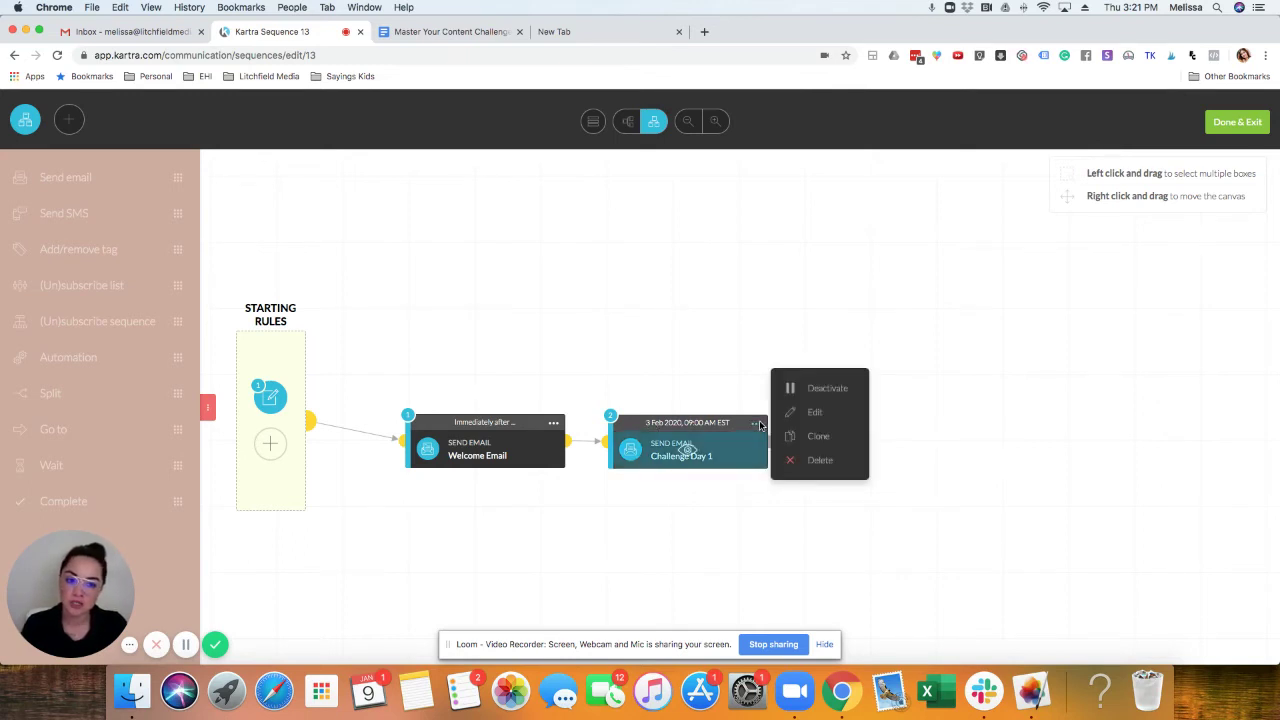
{"action": "left_click", "coordinate": [783, 438]}
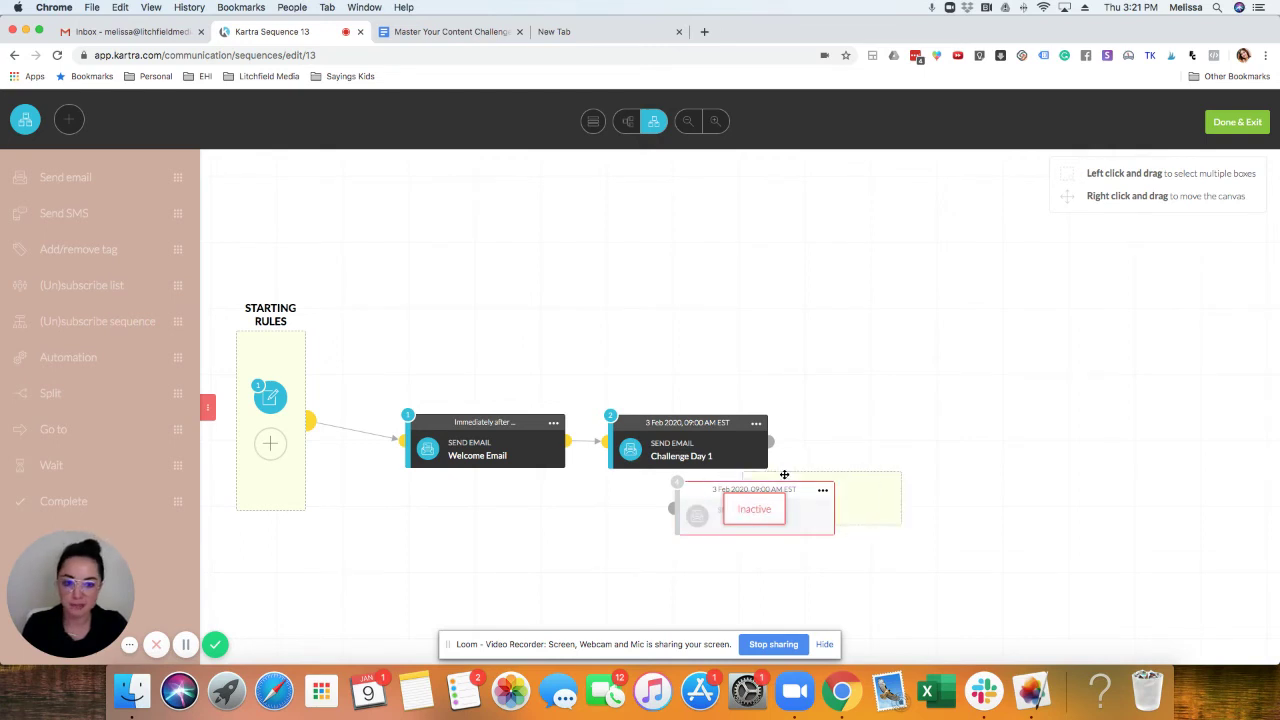
{"action": "left_click", "coordinate": [825, 429]}
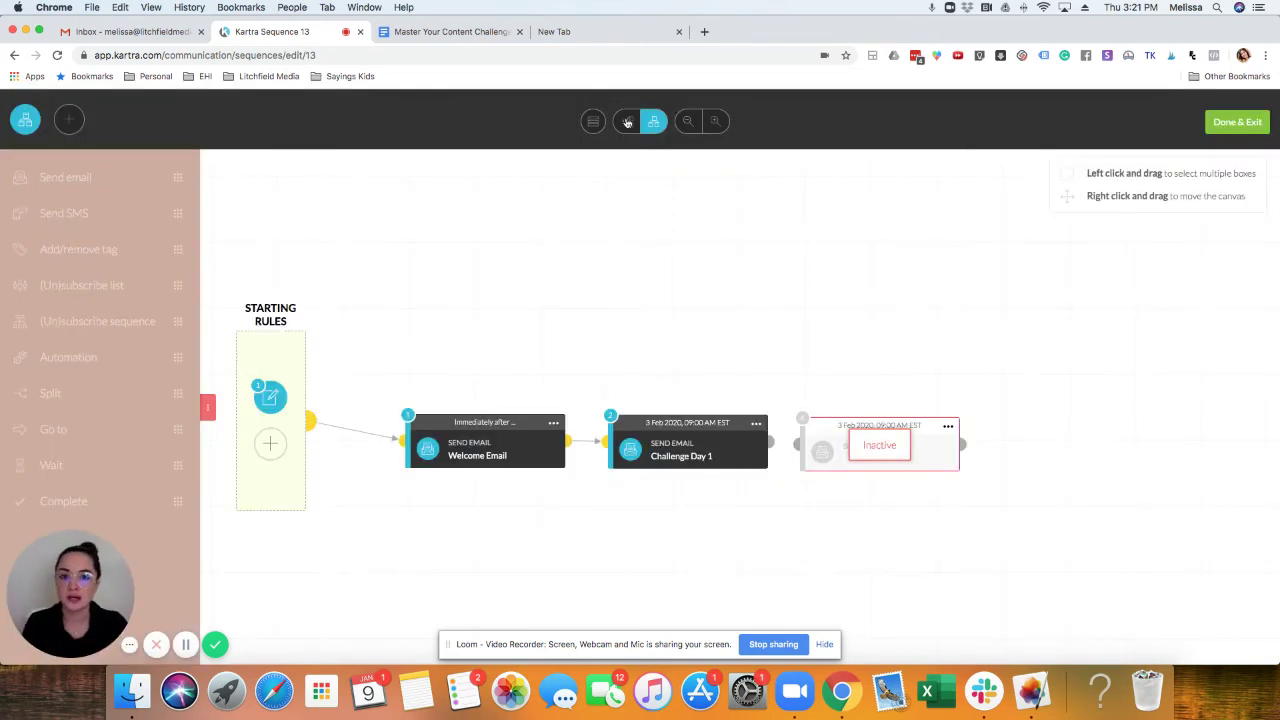
Compare the vertical layout, arrange the sequence horizontally, and line up the inactive copy after Challenge Day 1.
{"action": "left_click", "coordinate": [627, 122]}
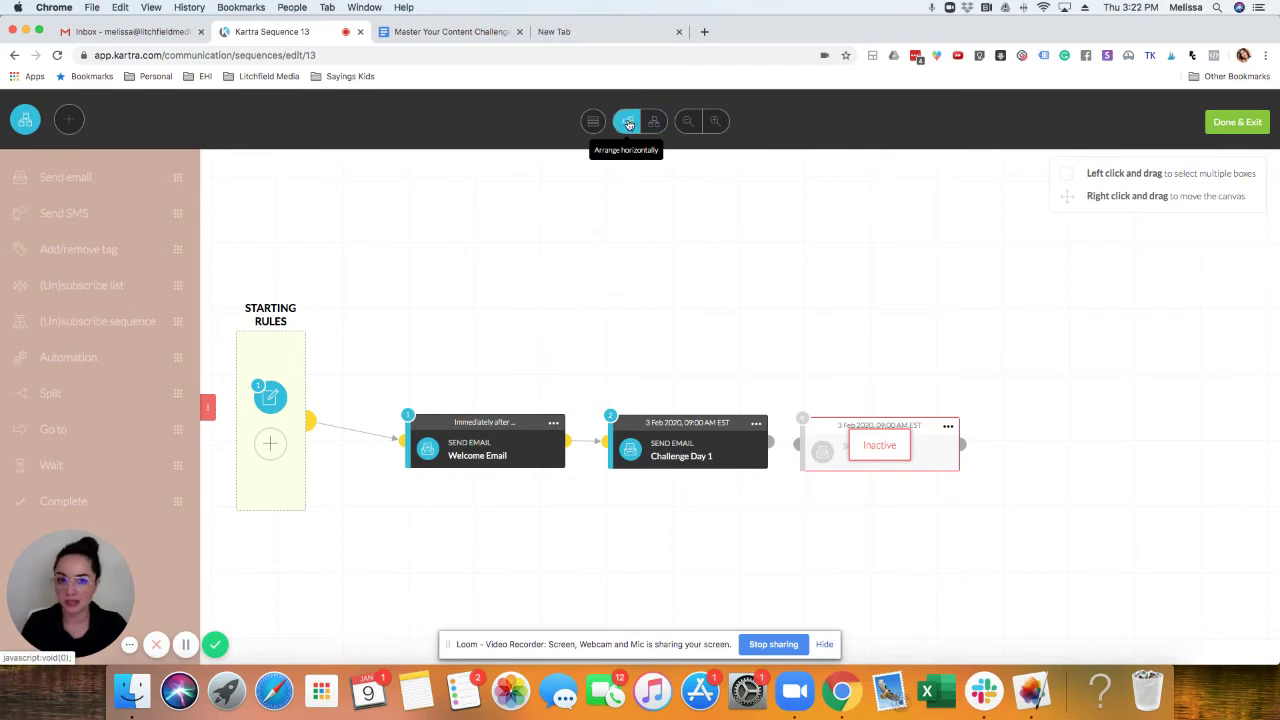
{"action": "left_click", "coordinate": [651, 122]}
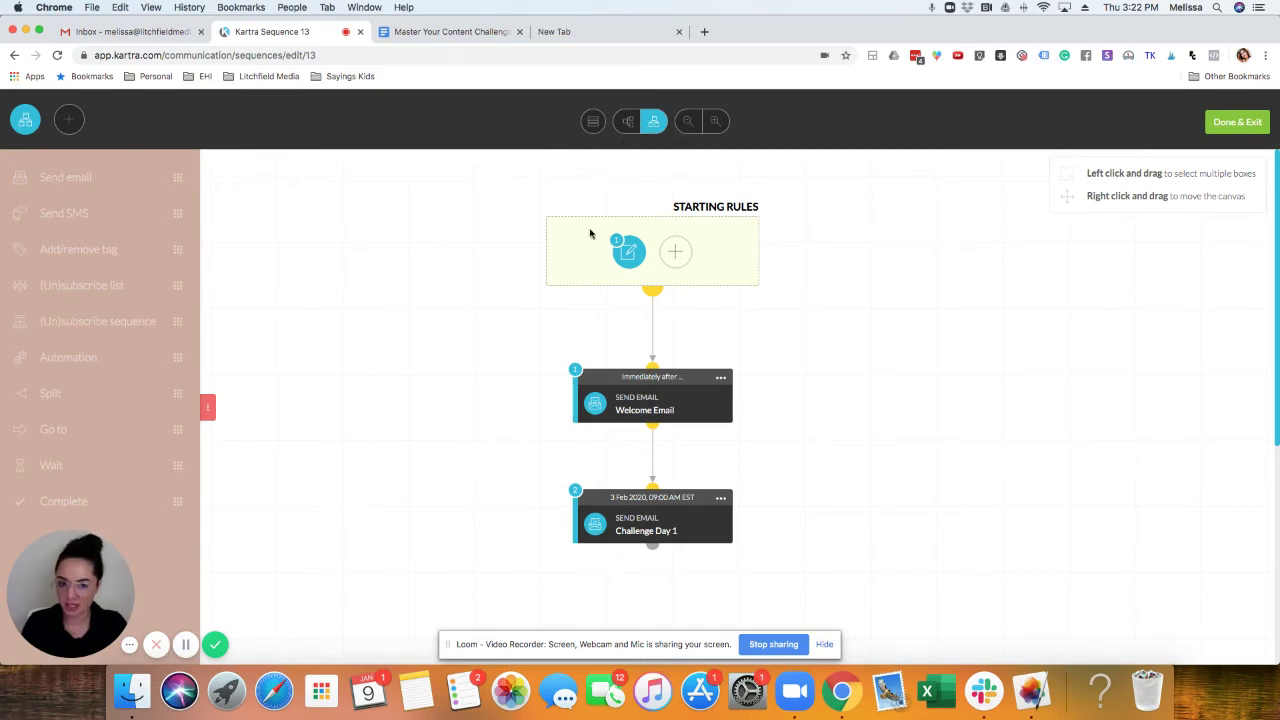
{"action": "left_click", "coordinate": [620, 124]}
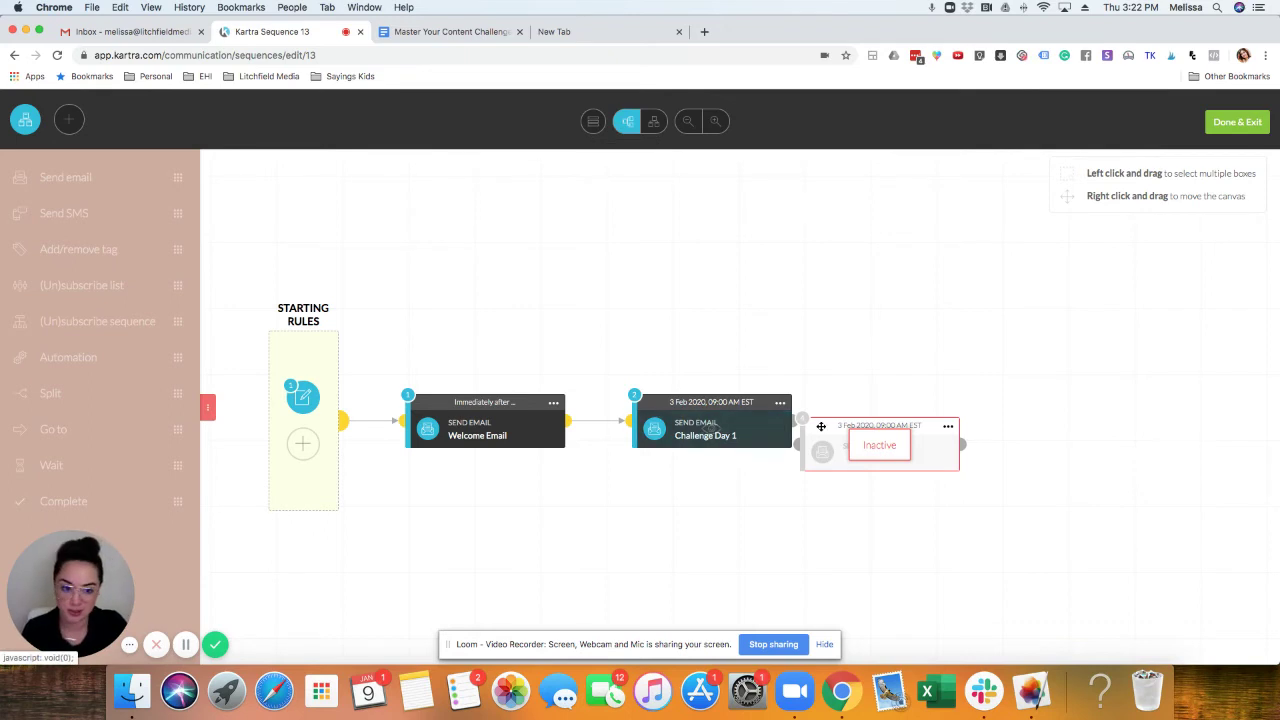
{"action": "left_click_drag", "start_coordinate": [820, 423], "coordinate": [842, 407]}
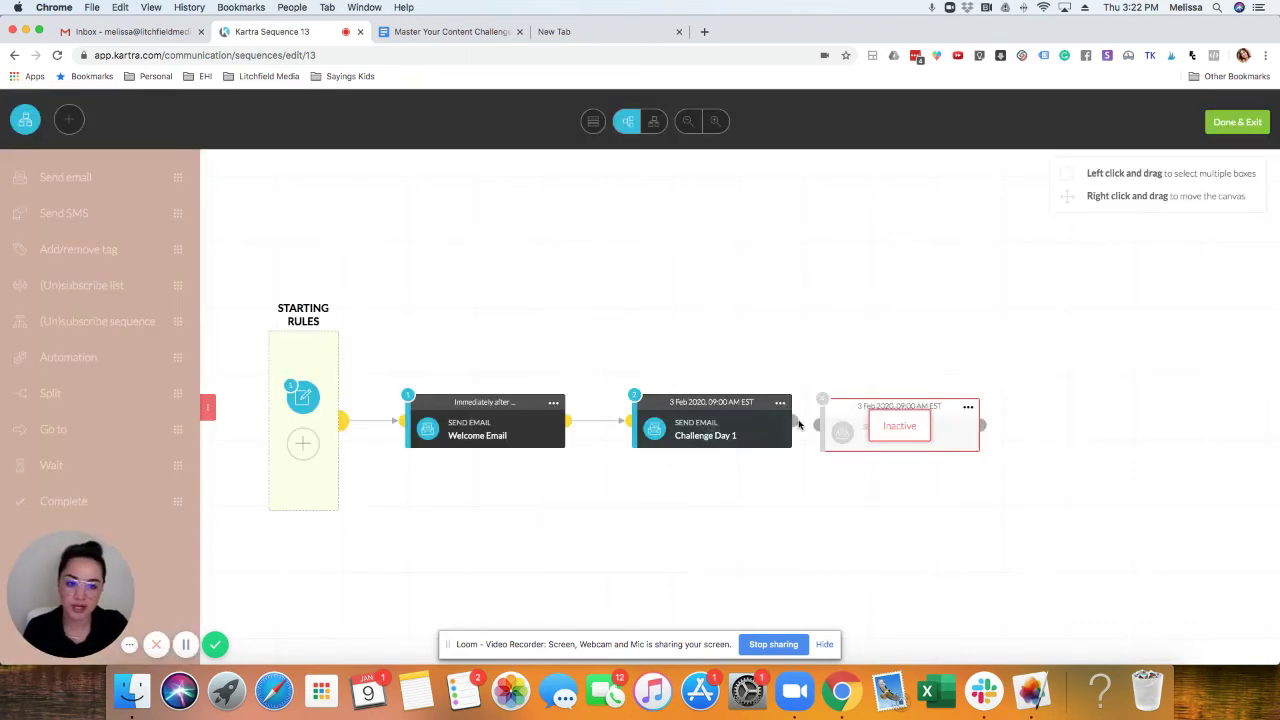
Set the cloned email's delay to wait until the specific date 02/04/2020.
{"action": "left_click", "coordinate": [968, 407]}
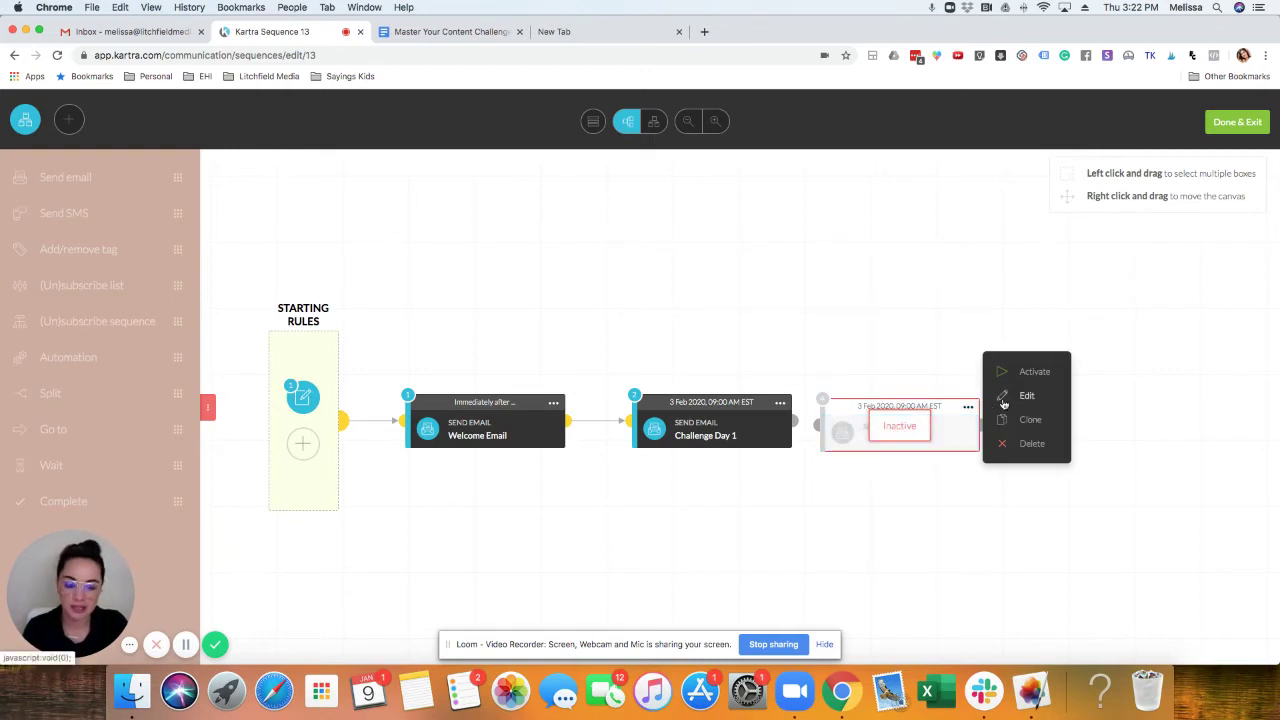
{"action": "left_click", "coordinate": [1003, 400]}
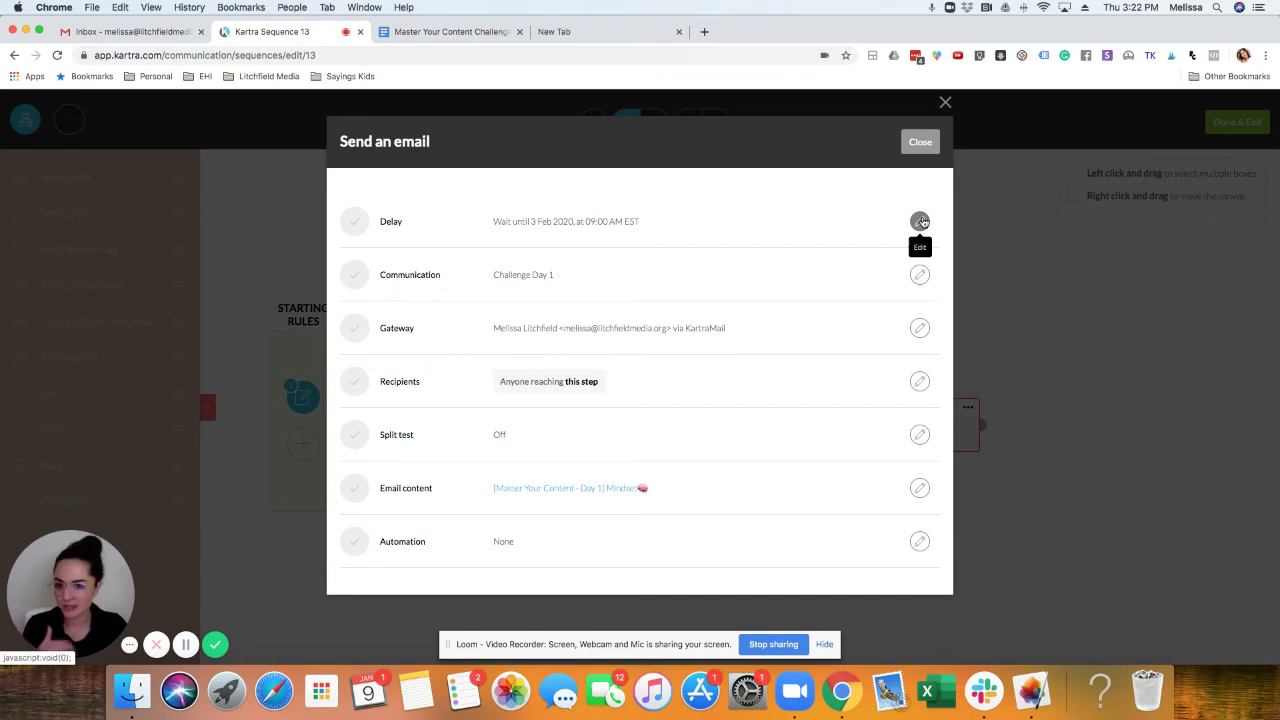
{"action": "left_click", "coordinate": [920, 221]}
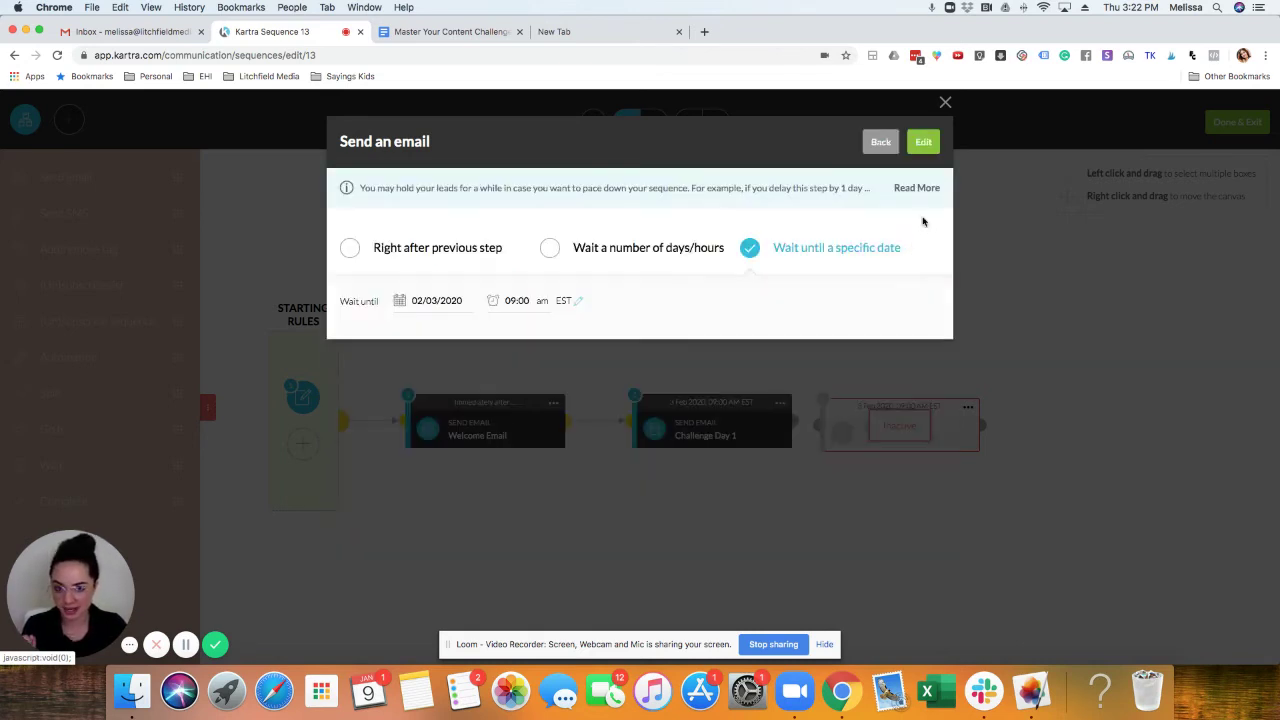
{"action": "left_click", "coordinate": [435, 300]}
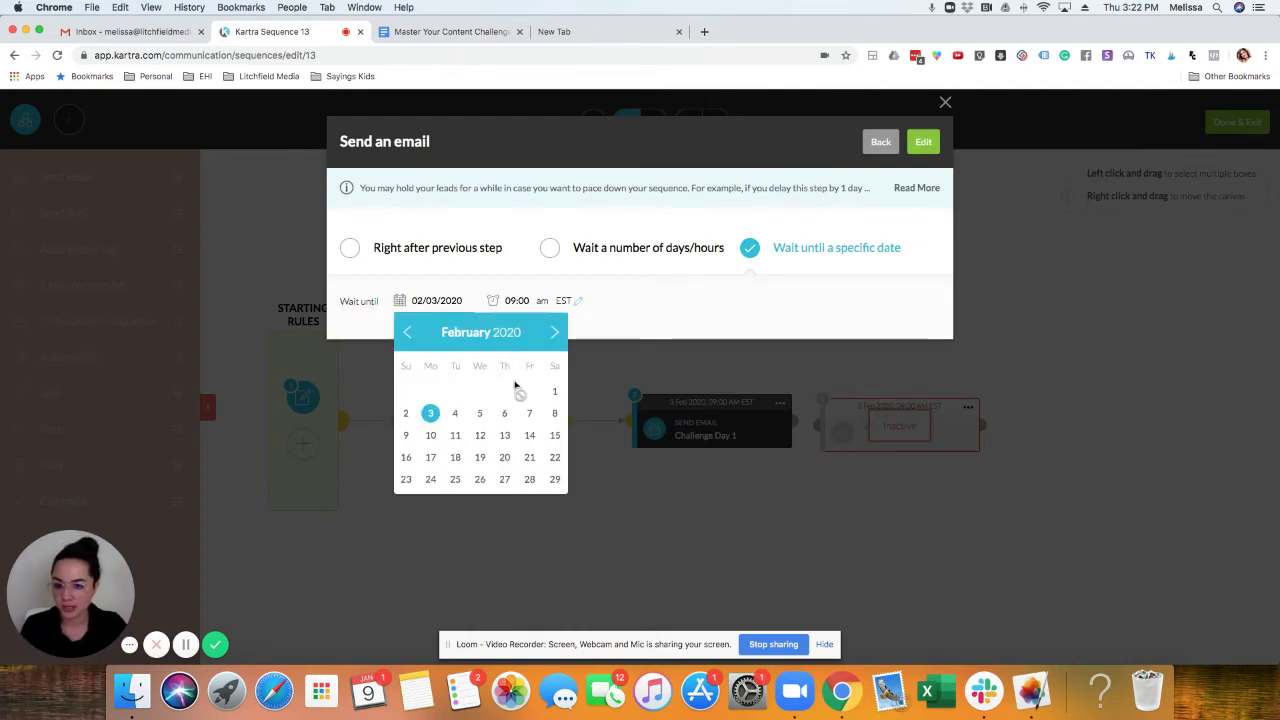
{"action": "left_click", "coordinate": [456, 416]}
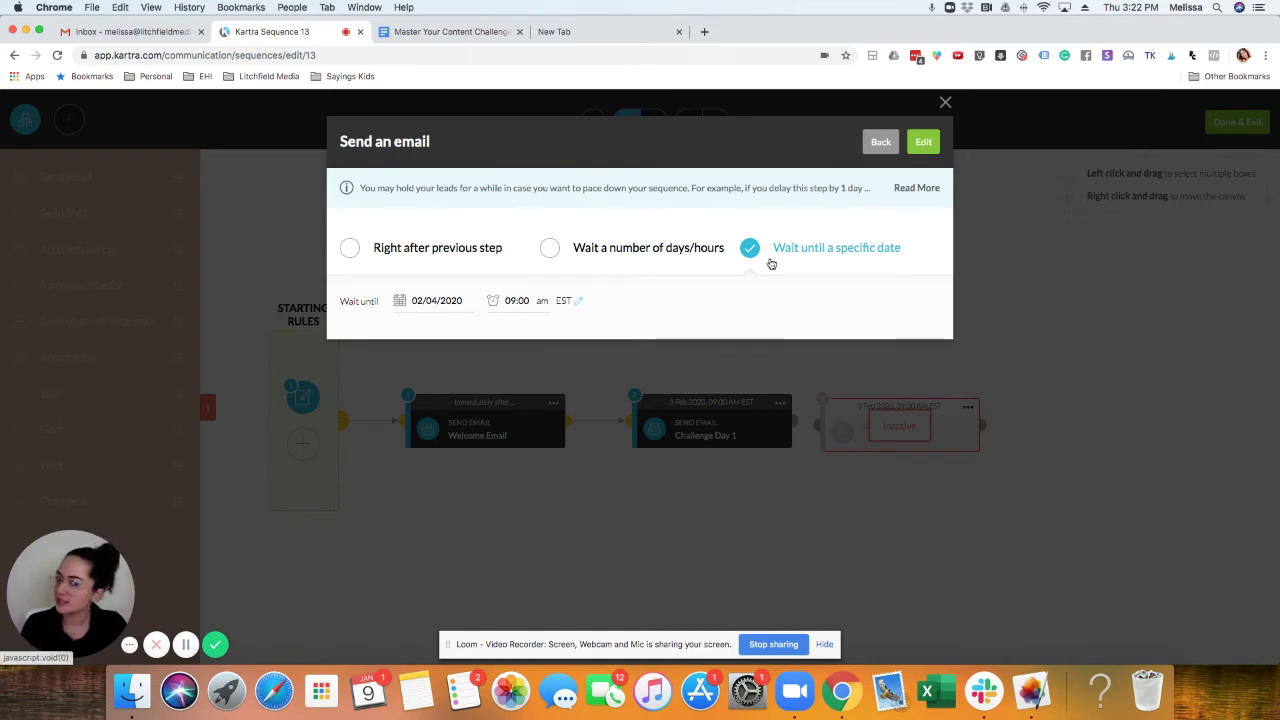
{"action": "left_click", "coordinate": [923, 143]}
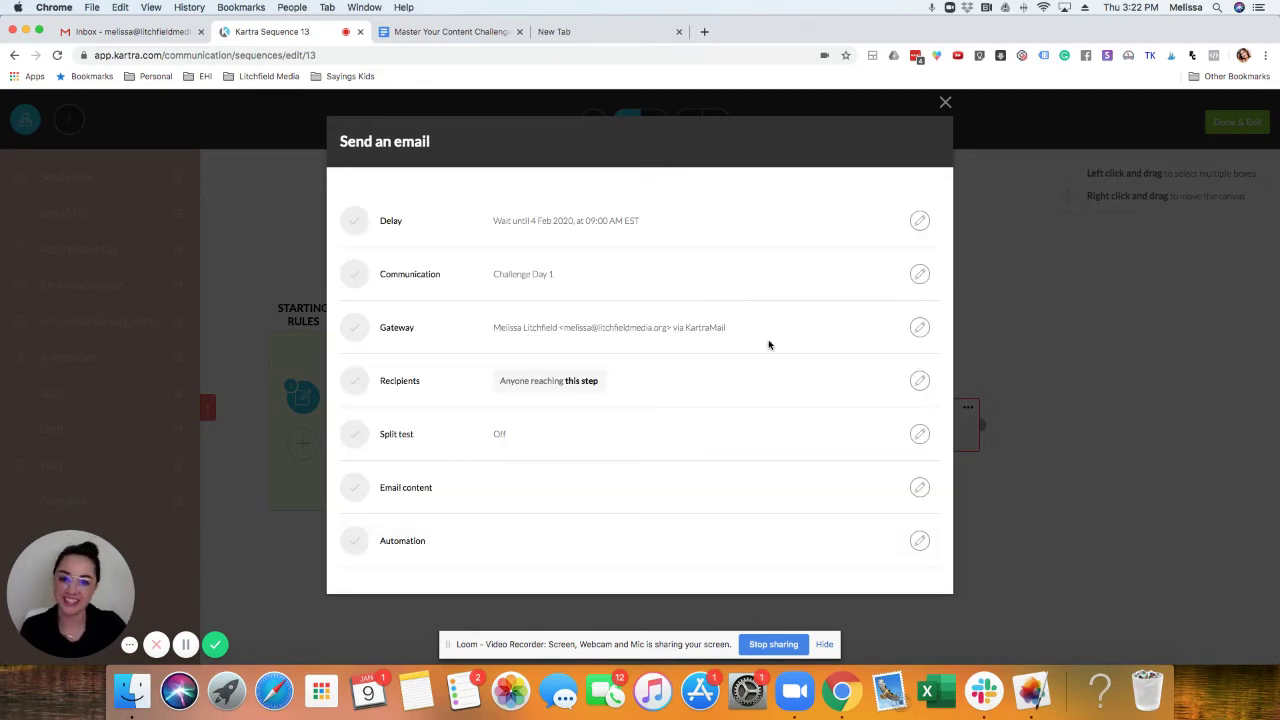
Rename the cloned email's communication to "Challenge Day 2" and save it.
{"action": "left_click", "coordinate": [919, 279]}
{"action": "left_click", "coordinate": [498, 222]}
{"action": "type", "text": "2"}
{"action": "left_click", "coordinate": [917, 145]}
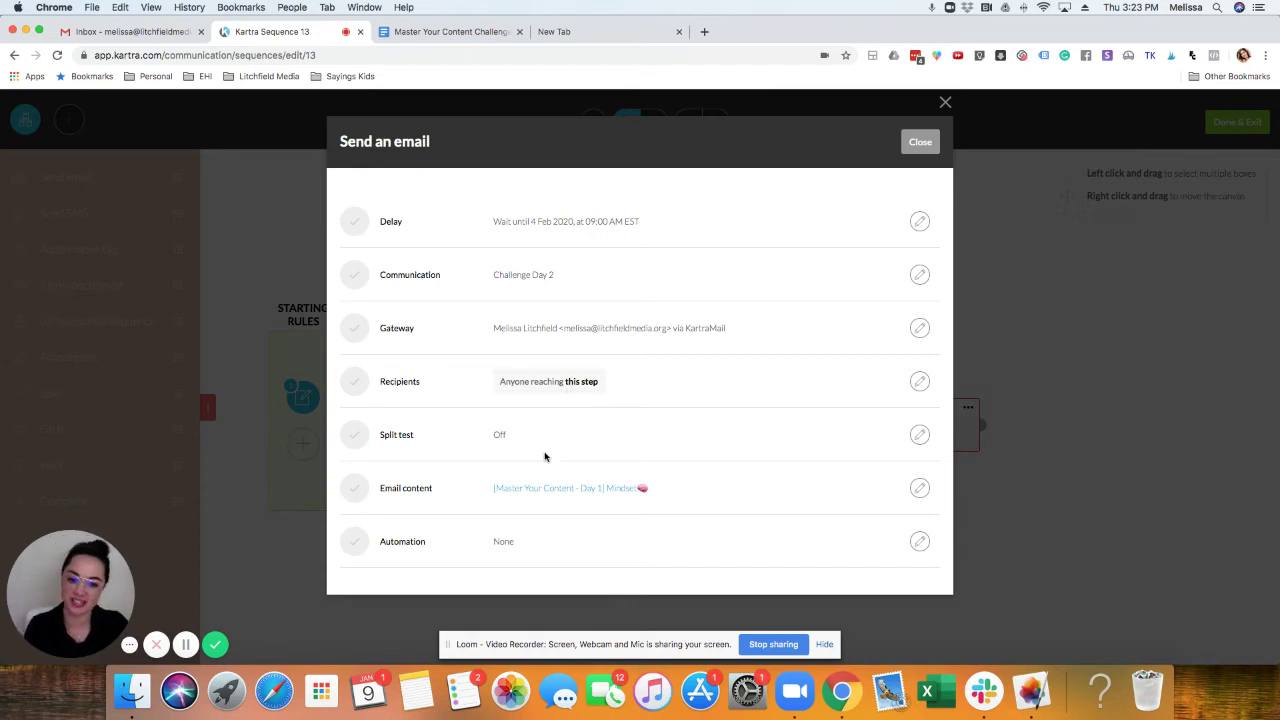
Open the Challenge Day 2 email's content for editing and look over the text carried over from Day 1.
{"action": "left_click", "coordinate": [919, 488]}
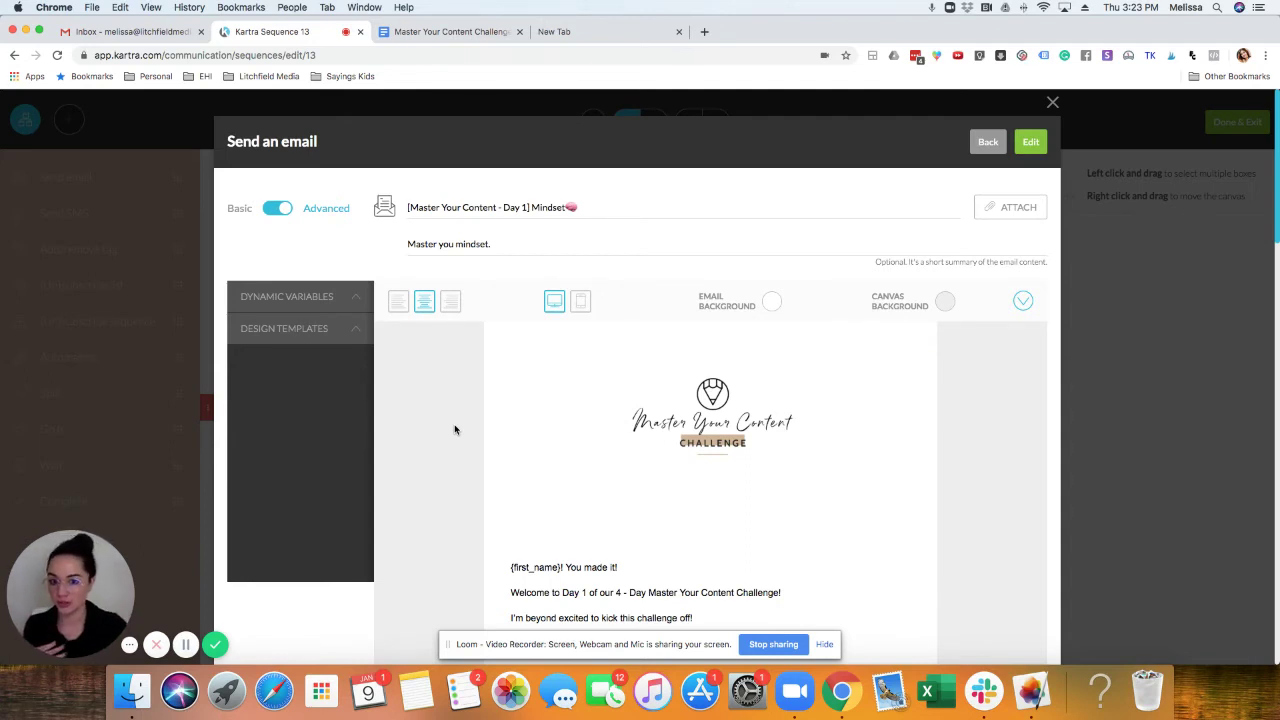
{"action": "scroll", "coordinate": [455, 430], "scroll_direction": "down", "scroll_amount": 5}
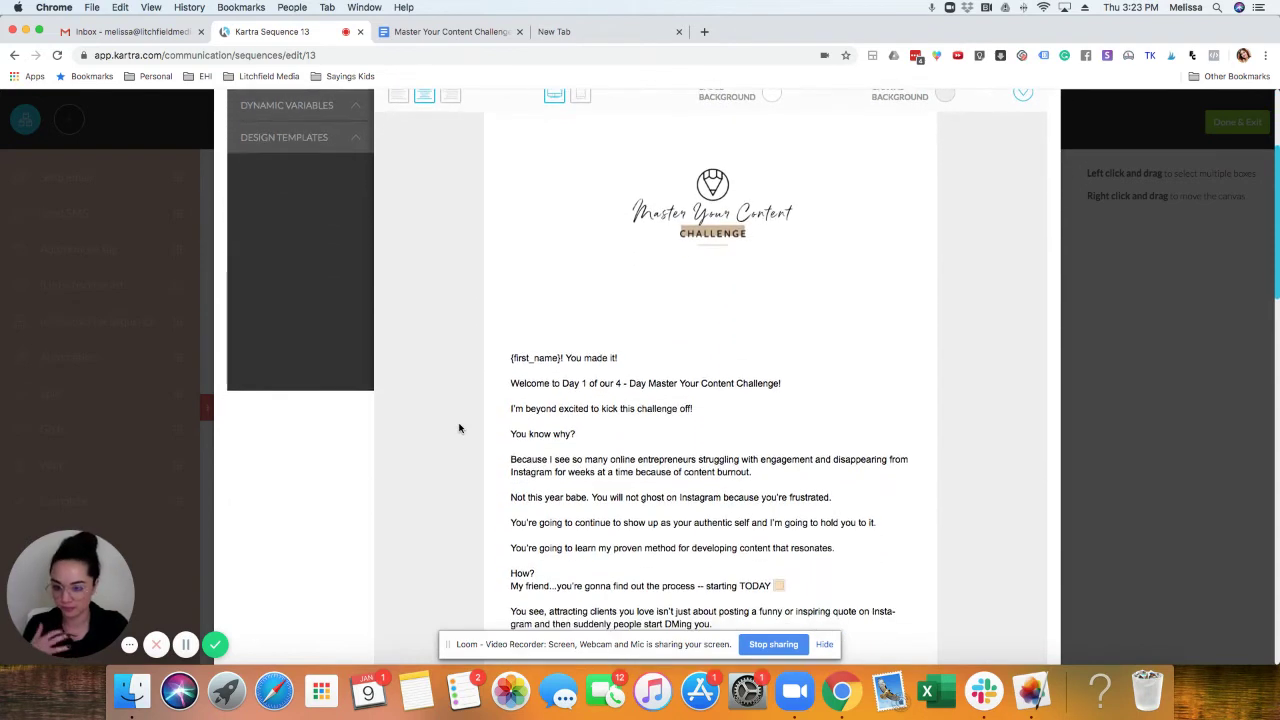
{"action": "mouse_move", "coordinate": [527, 375]}
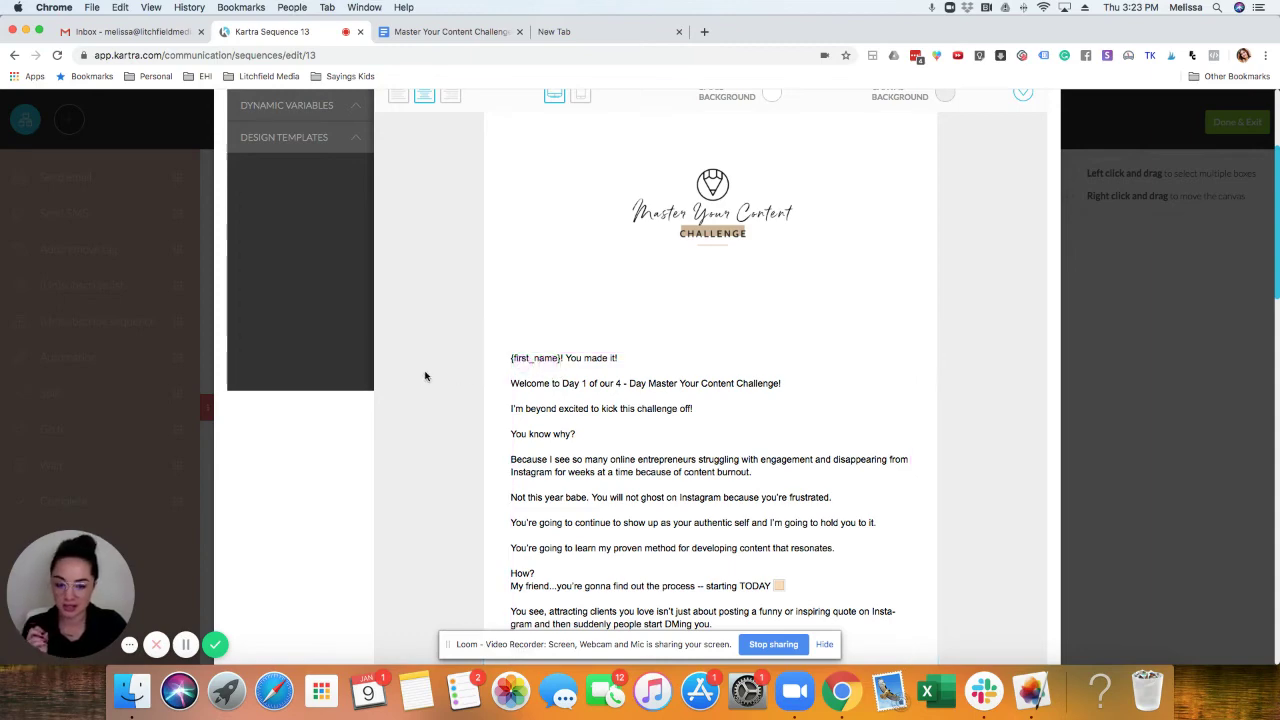
{"action": "scroll", "coordinate": [427, 376], "scroll_direction": "up", "scroll_amount": 5}
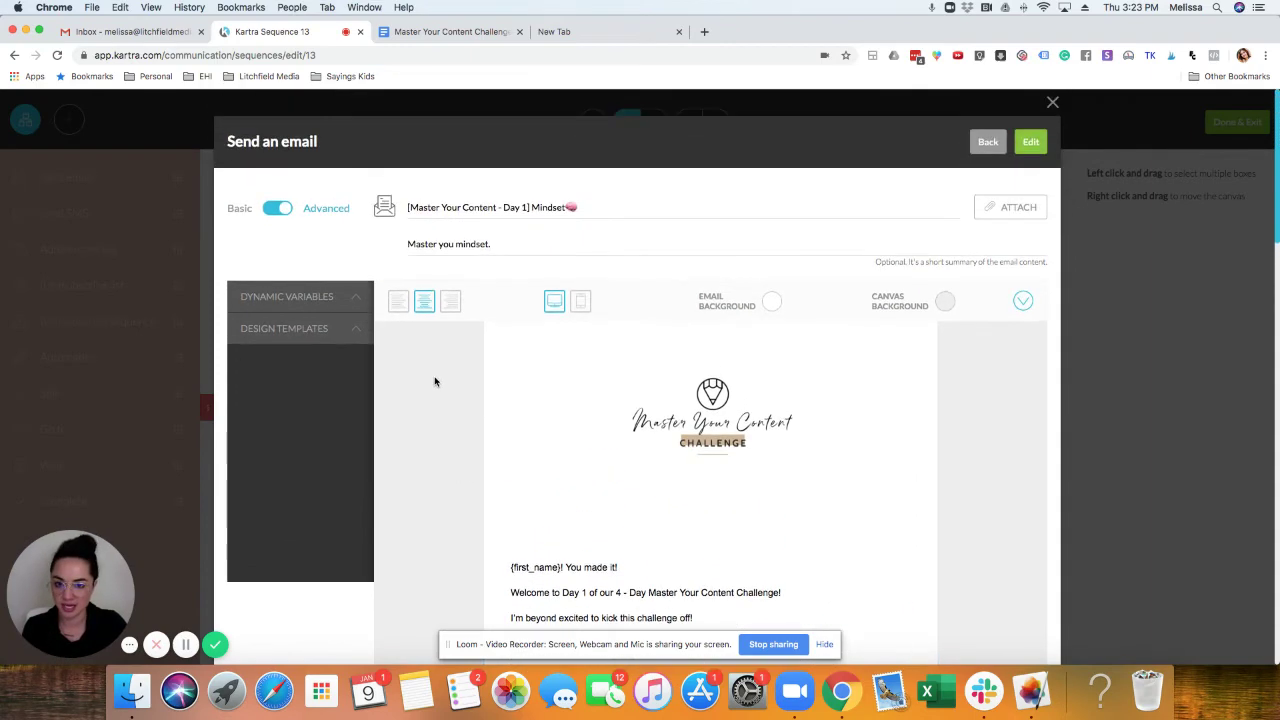
Find the Day 2 email in the Master Your Content Challenge Emails document and copy its subject line, "[Master Your Content – Day 2] Market Research" with the emoji.
{"action": "left_click", "coordinate": [450, 31]}
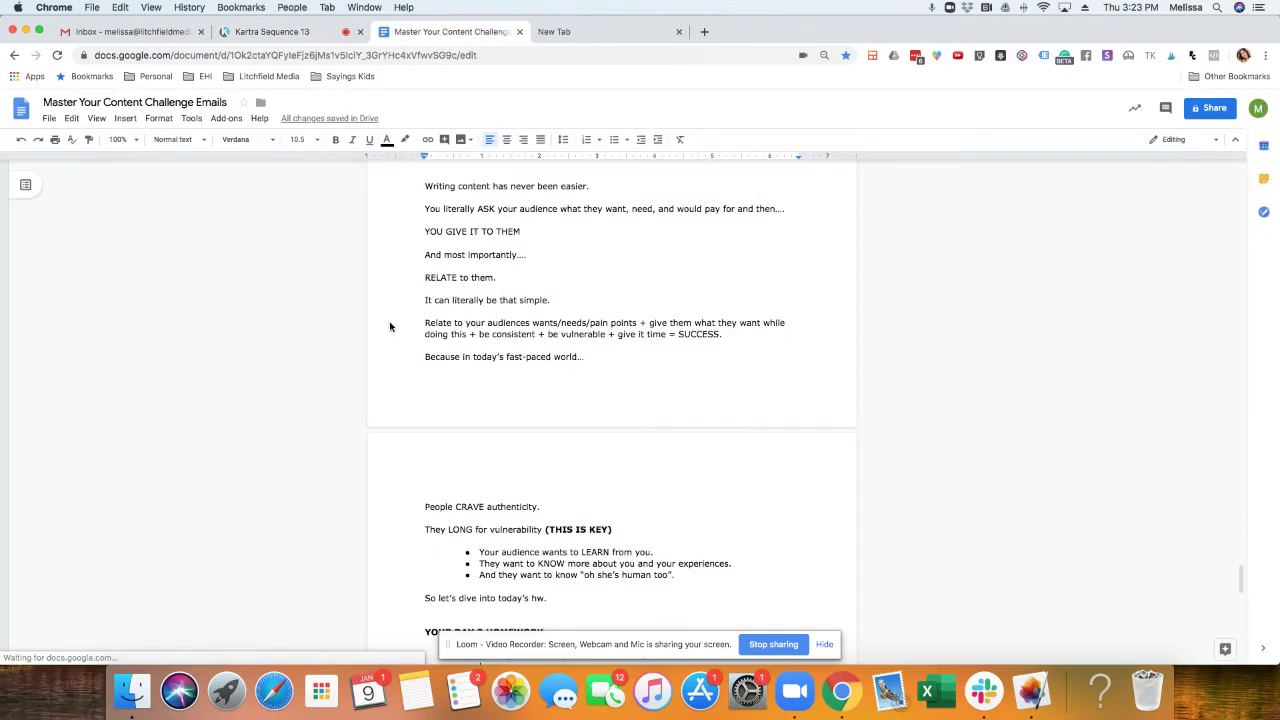
{"action": "scroll", "coordinate": [448, 315], "scroll_direction": "down", "scroll_amount": 10}
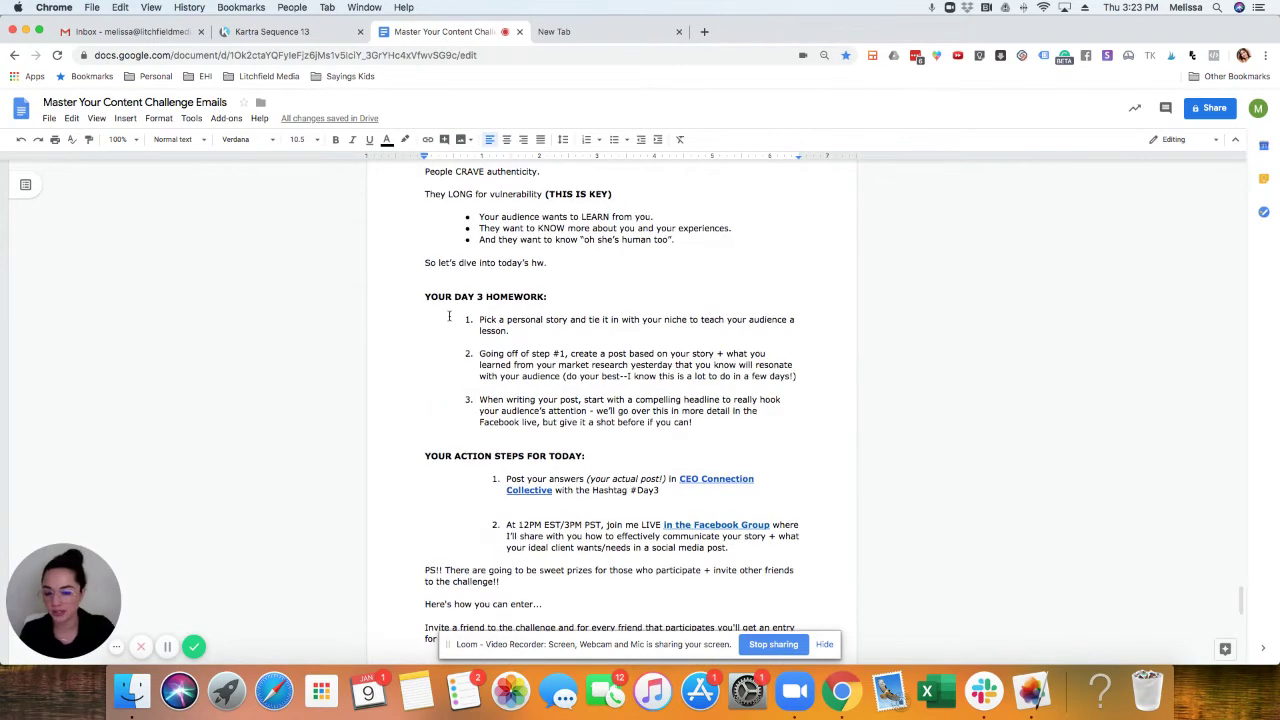
{"action": "scroll", "coordinate": [450, 316], "scroll_direction": "down", "scroll_amount": 7}
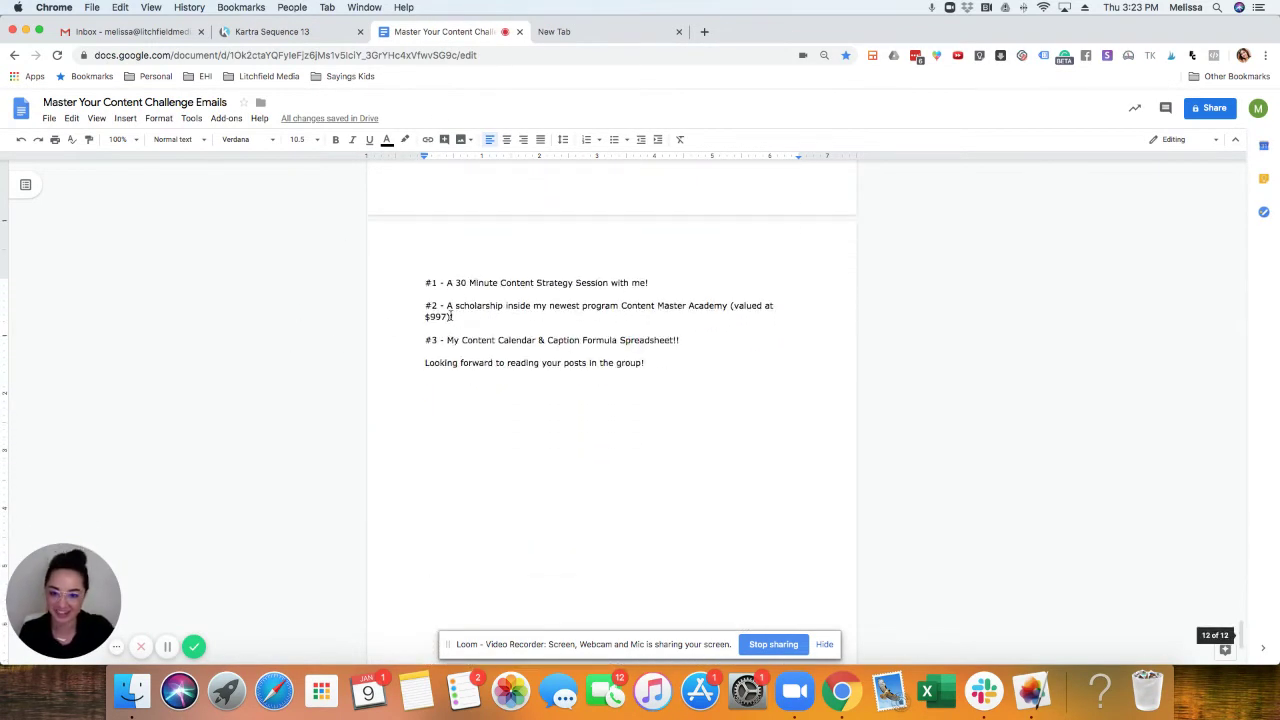
{"action": "scroll", "coordinate": [450, 316], "scroll_direction": "up", "scroll_amount": 8}
{"action": "scroll", "coordinate": [450, 316], "scroll_direction": "up", "scroll_amount": 20}
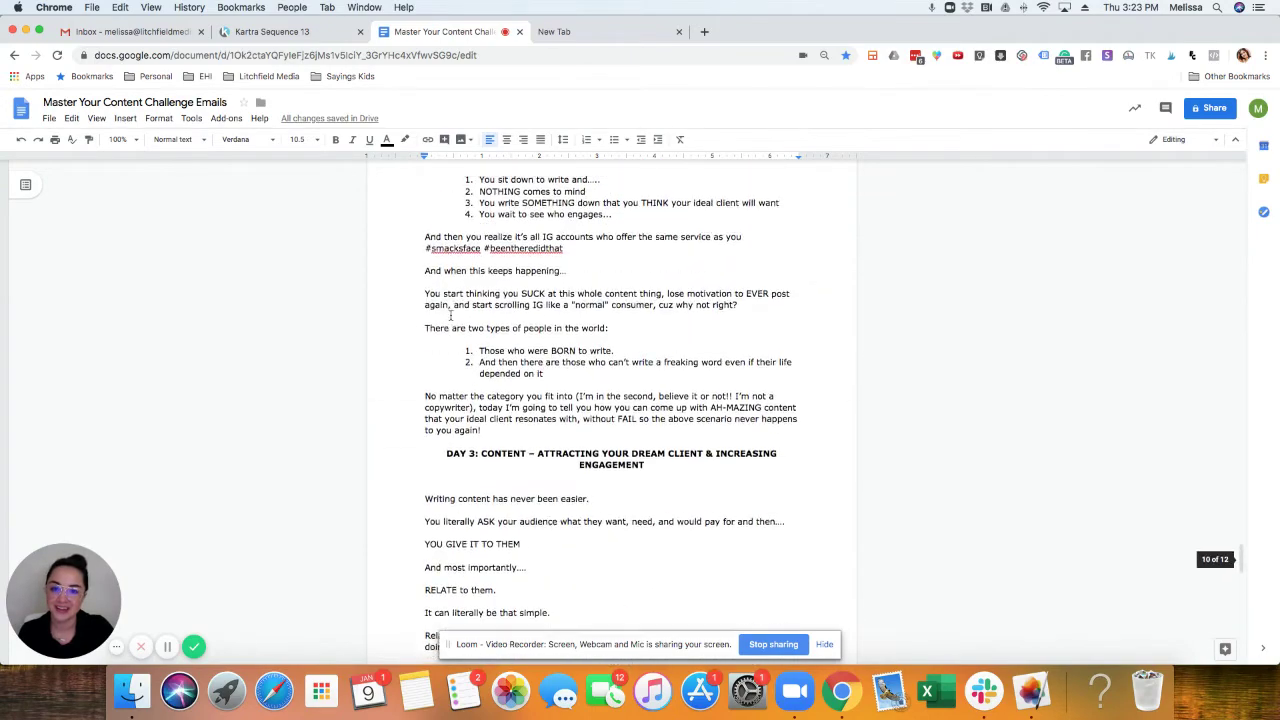
{"action": "scroll", "coordinate": [450, 316], "scroll_direction": "up", "scroll_amount": 15}
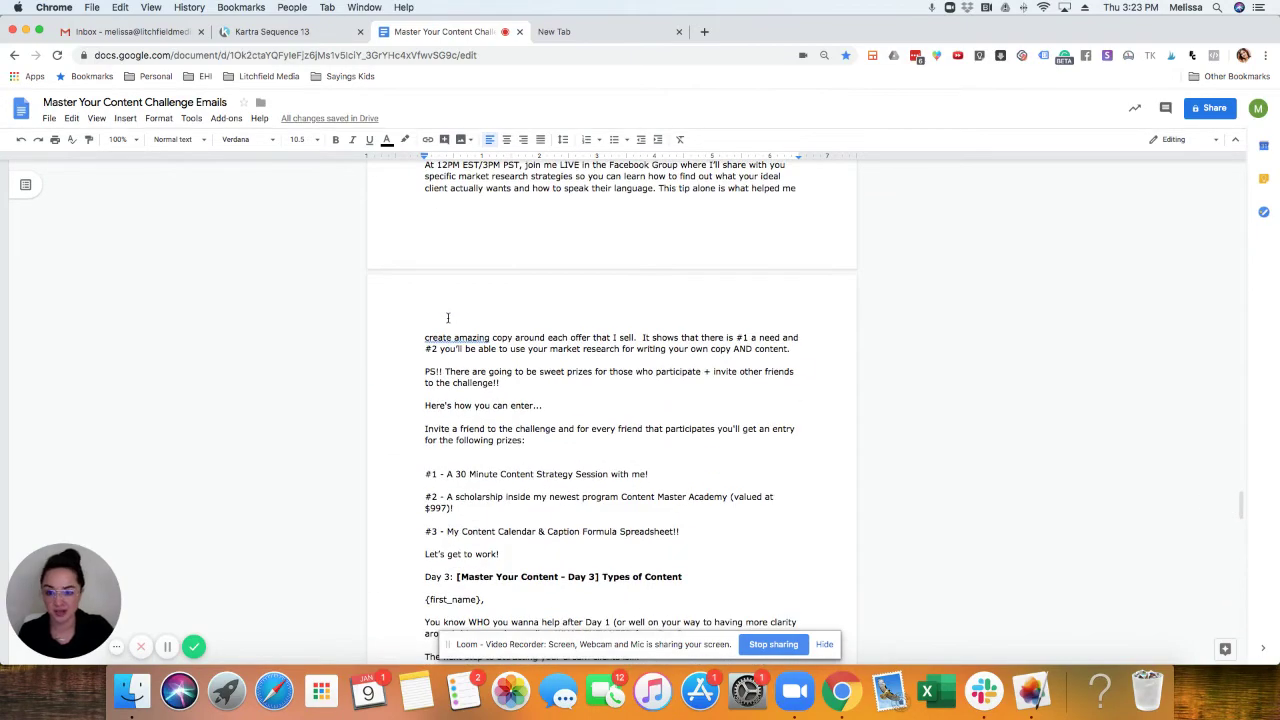
{"action": "scroll", "coordinate": [448, 317], "scroll_direction": "up", "scroll_amount": 6}
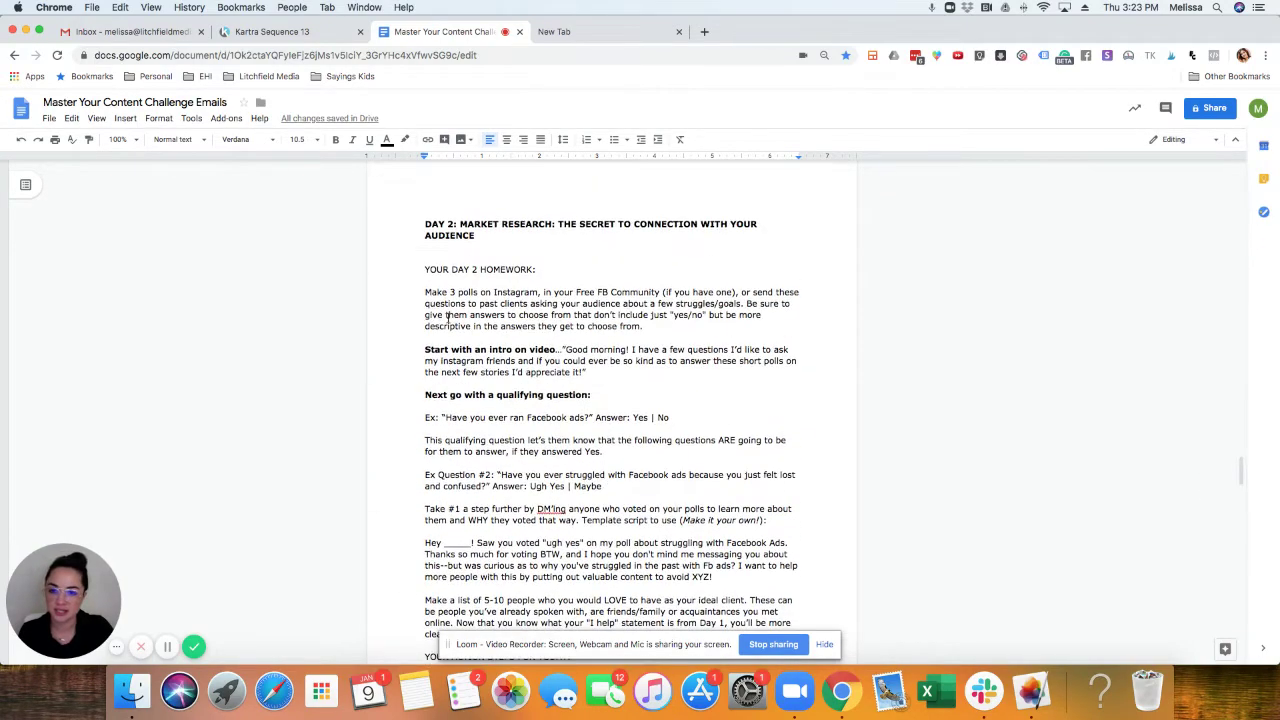
{"action": "scroll", "coordinate": [450, 316], "scroll_direction": "up", "scroll_amount": 7}
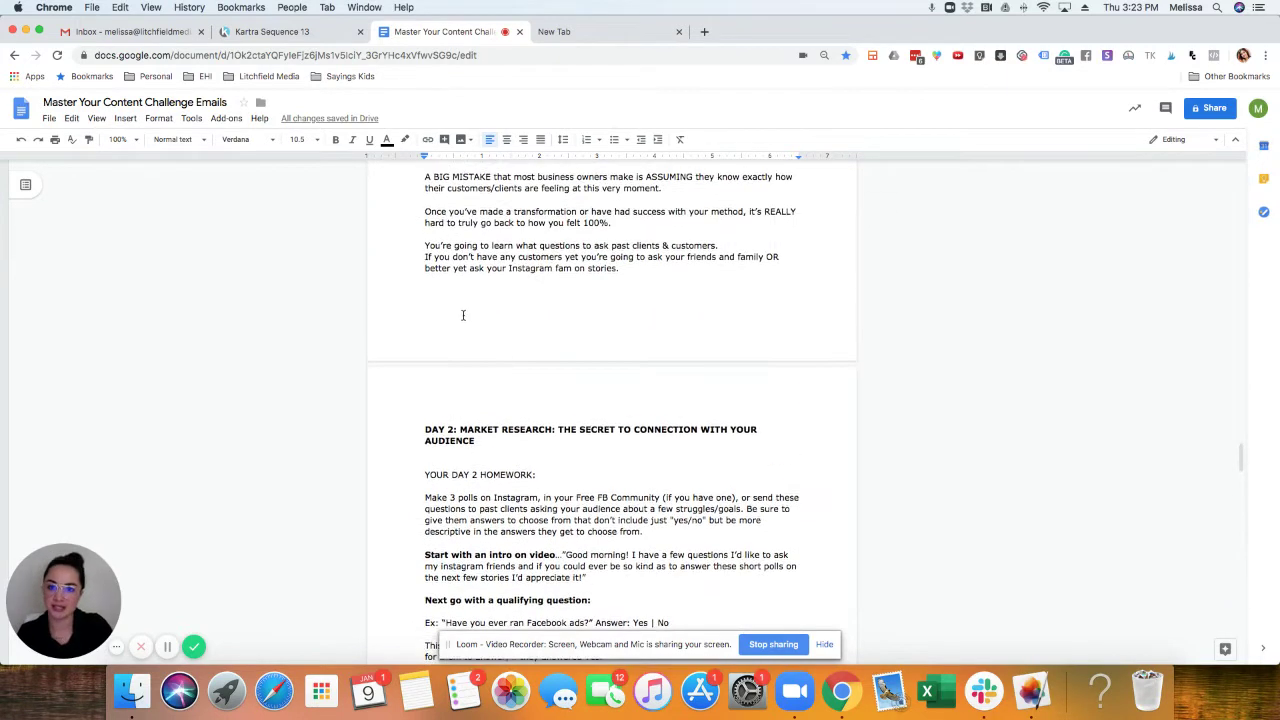
{"action": "scroll", "coordinate": [463, 316], "scroll_direction": "up", "scroll_amount": 1}
{"action": "left_click_drag", "start_coordinate": [456, 281], "coordinate": [713, 280]}
{"action": "key", "text": "super+c"}
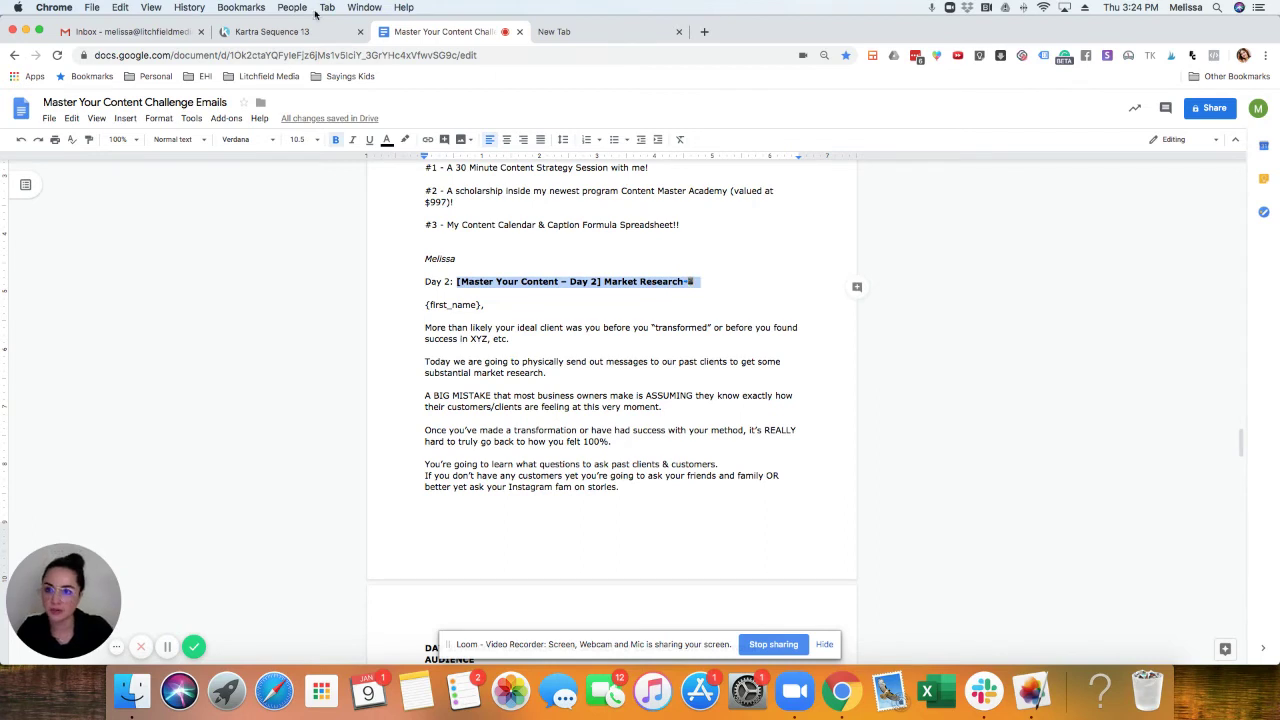
In Kartra, replace the email's subject with the copied Day 2 line and set the preview summary to "Market Research baby!".
{"action": "left_click", "coordinate": [297, 32]}
{"action": "left_click_drag", "start_coordinate": [580, 208], "coordinate": [397, 210]}
{"action": "key", "text": "super+v"}
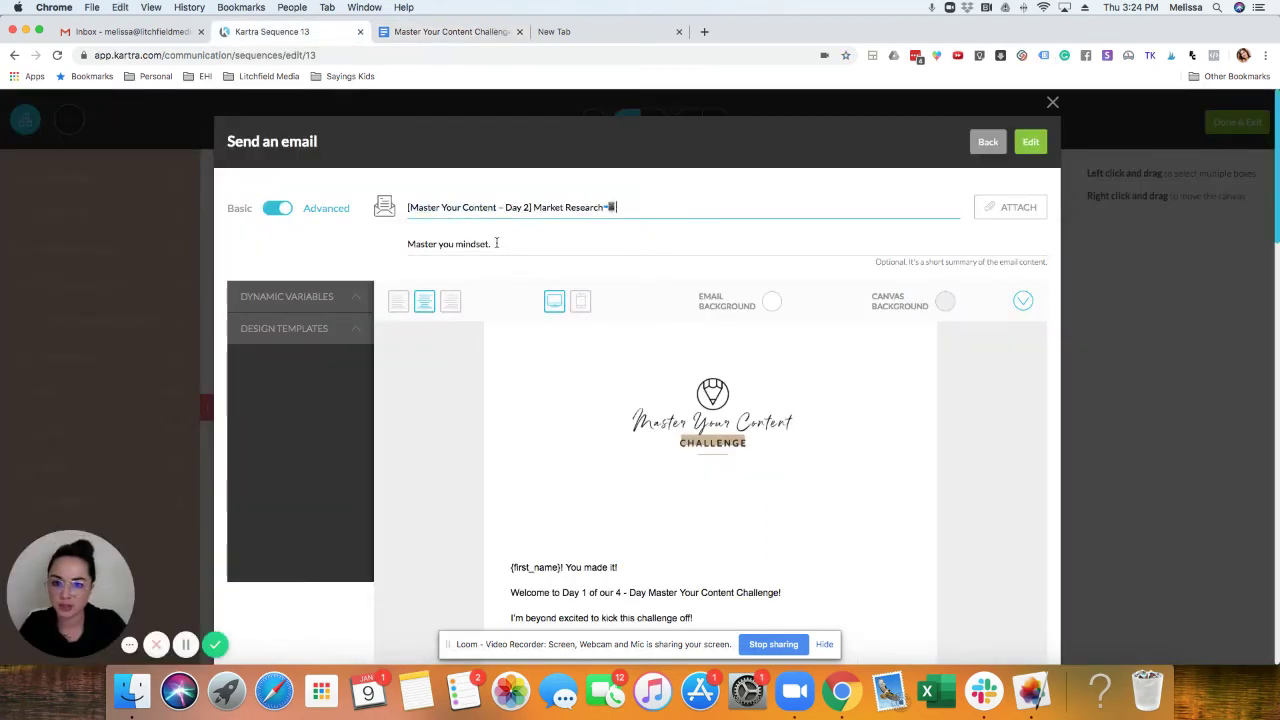
{"action": "left_click", "coordinate": [495, 243]}
{"action": "left_click_drag", "start_coordinate": [495, 243], "coordinate": [386, 245]}
{"action": "type", "text": "Market Research baby!"}
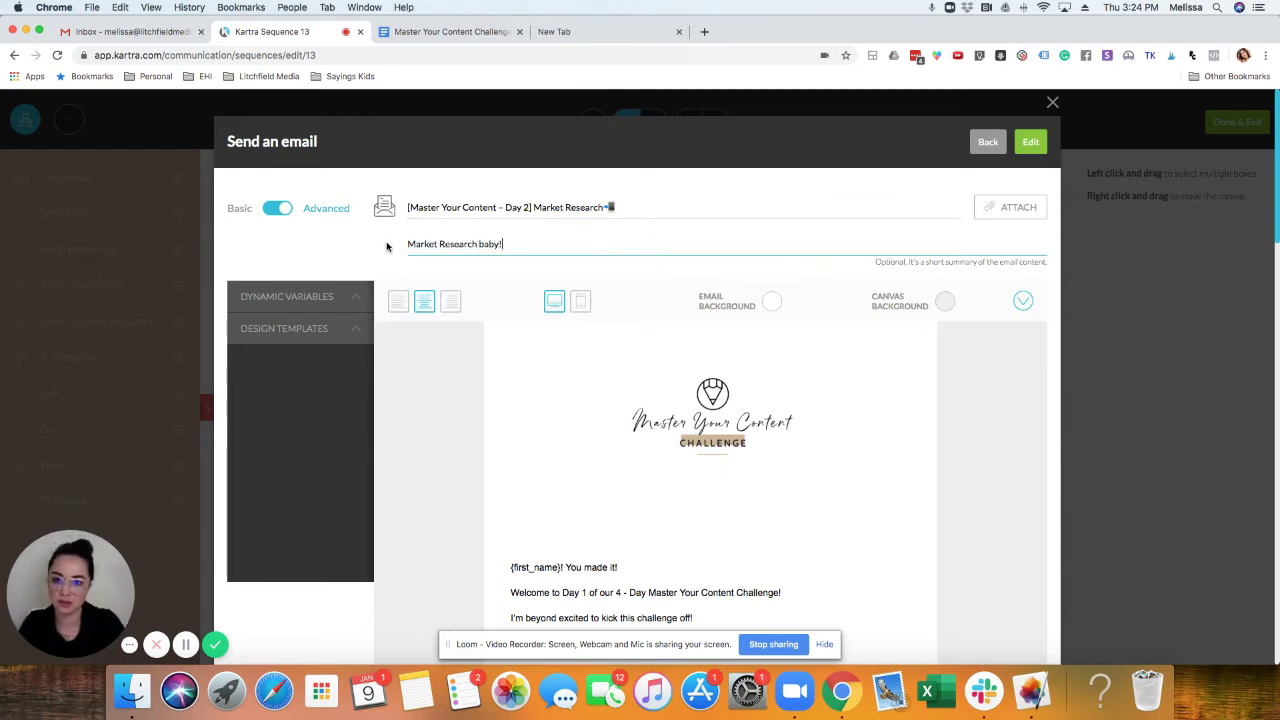
Return to the Google document and copy the email text from the Day 2 {first_name} greeting through to the document's end.
{"action": "left_click", "coordinate": [485, 31]}
{"action": "left_click", "coordinate": [520, 372]}
{"action": "left_click_drag", "start_coordinate": [423, 305], "coordinate": [620, 487]}
{"action": "left_click", "coordinate": [425, 305]}
{"action": "left_click_drag", "start_coordinate": [426, 305], "coordinate": [484, 305]}
{"action": "left_click", "coordinate": [420, 304]}
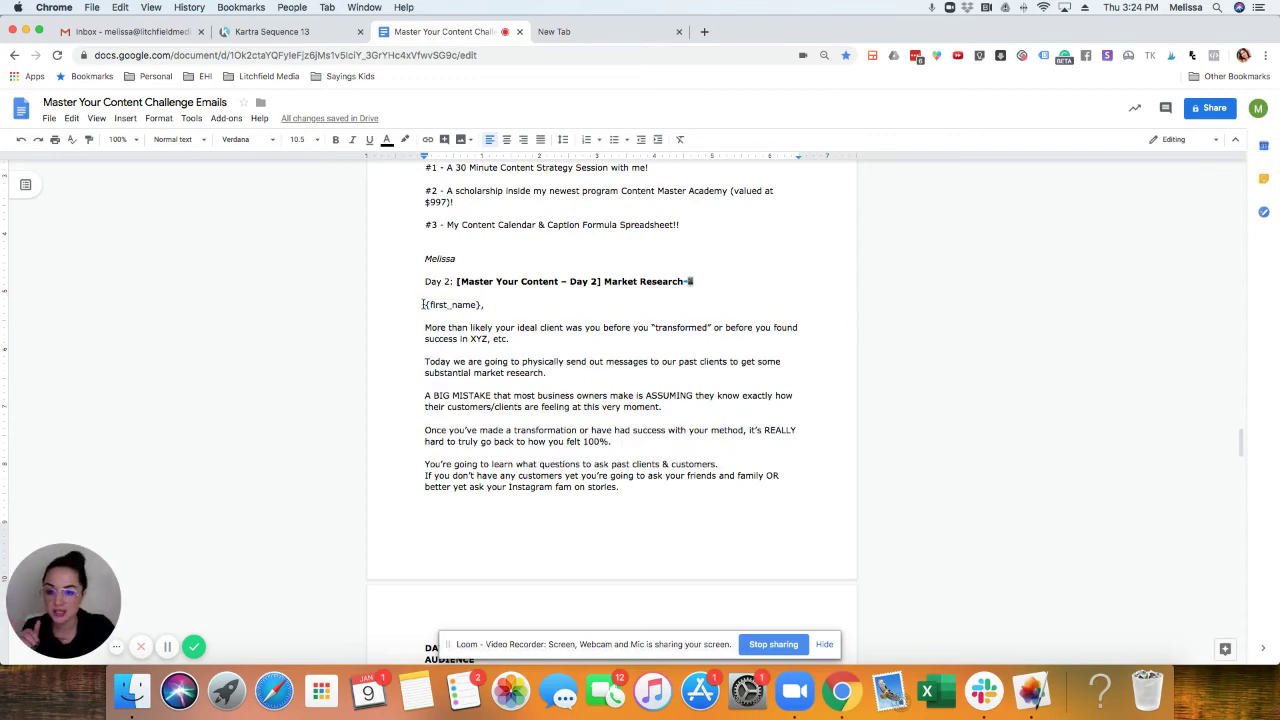
{"action": "left_click_drag", "start_coordinate": [561, 459], "coordinate": [612, 668]}
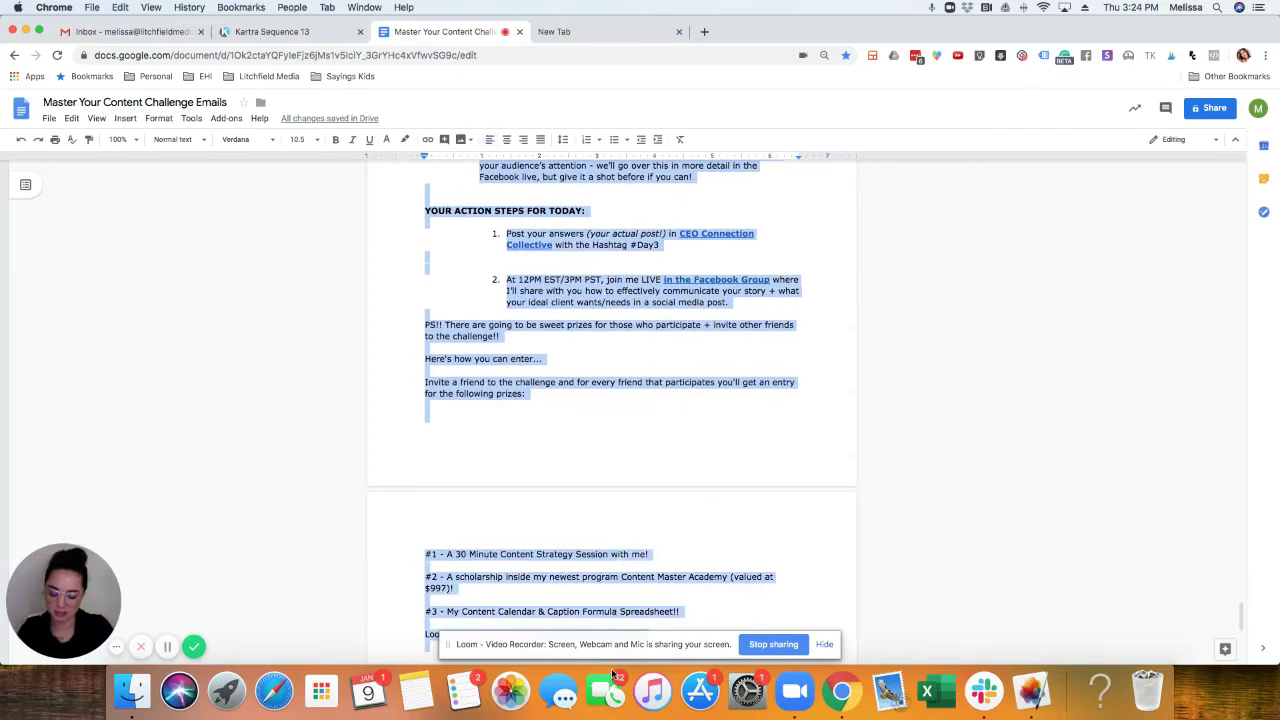
Back in the Kartra email editor, expand the dynamic variables and examine the {first_name} code.
{"action": "left_click", "coordinate": [246, 34]}
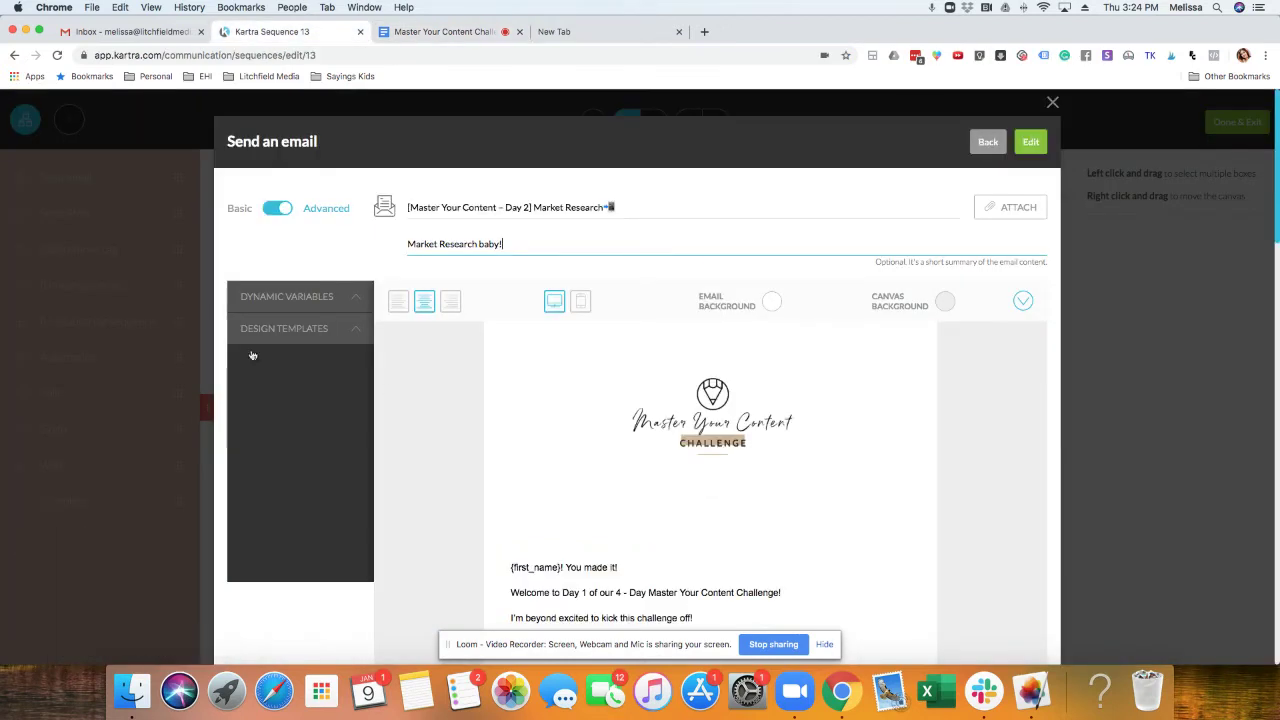
{"action": "scroll", "coordinate": [537, 417], "scroll_direction": "down", "scroll_amount": 3}
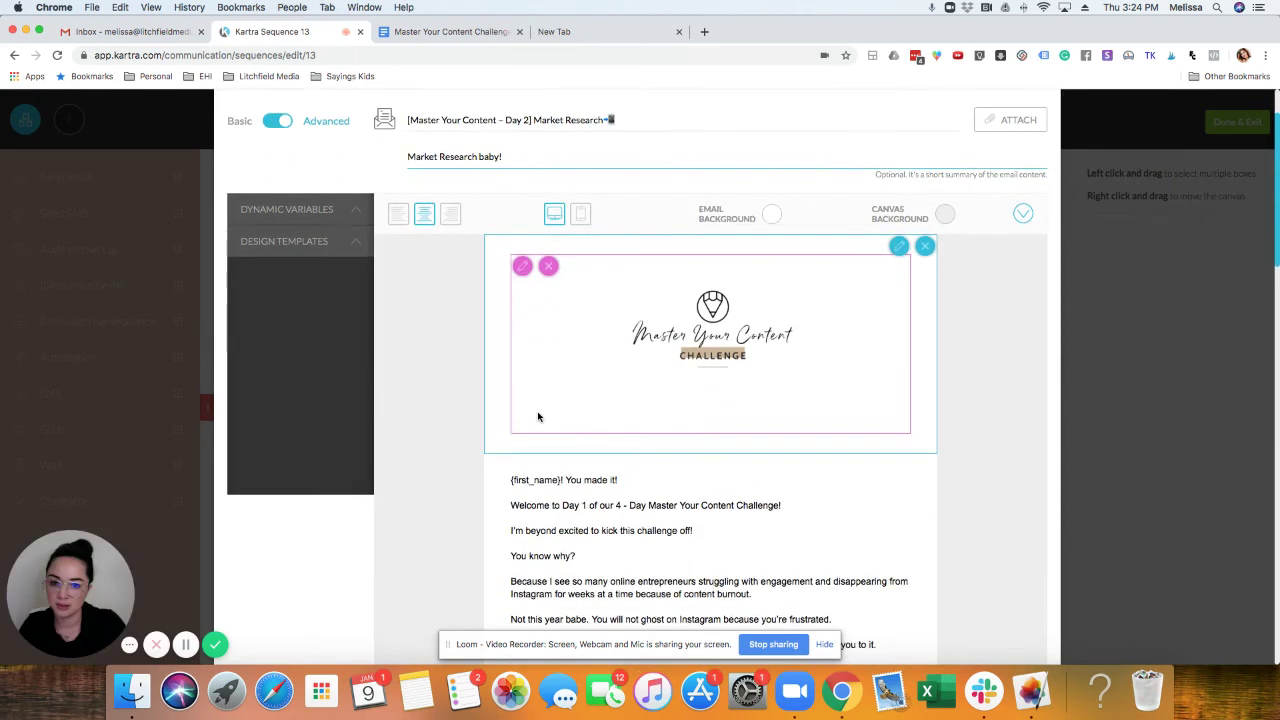
{"action": "left_click", "coordinate": [270, 222]}
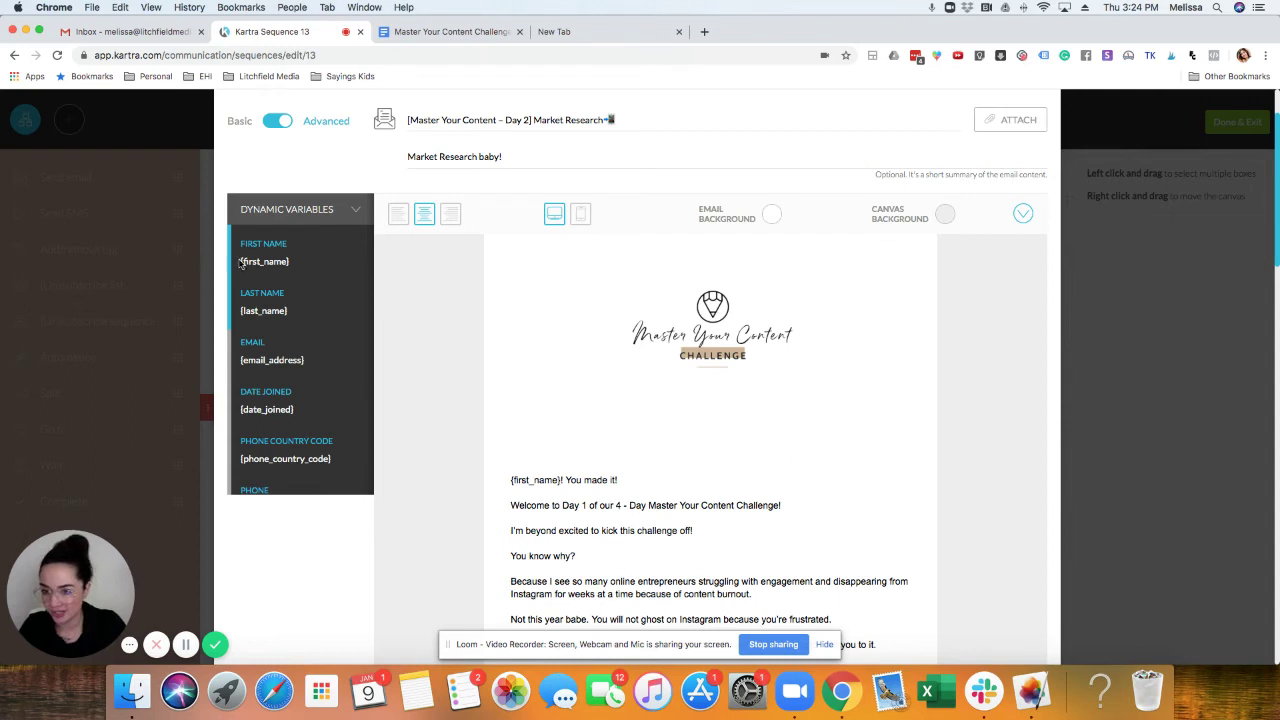
{"action": "left_click_drag", "start_coordinate": [240, 261], "coordinate": [294, 266]}
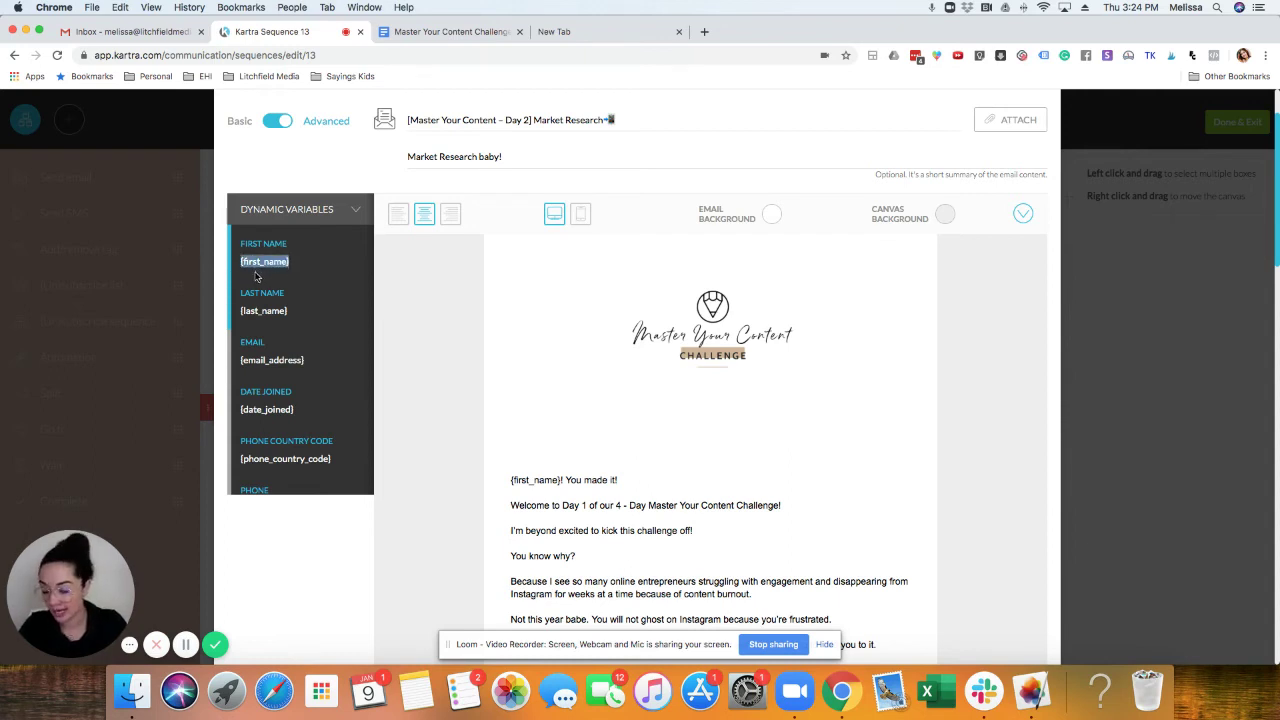
Replace the whole Day 1 body, from the {first_name} greeting to the signature, with the text copied from the document.
{"action": "left_click", "coordinate": [600, 516]}
{"action": "scroll", "coordinate": [579, 511], "scroll_direction": "down", "scroll_amount": 2}
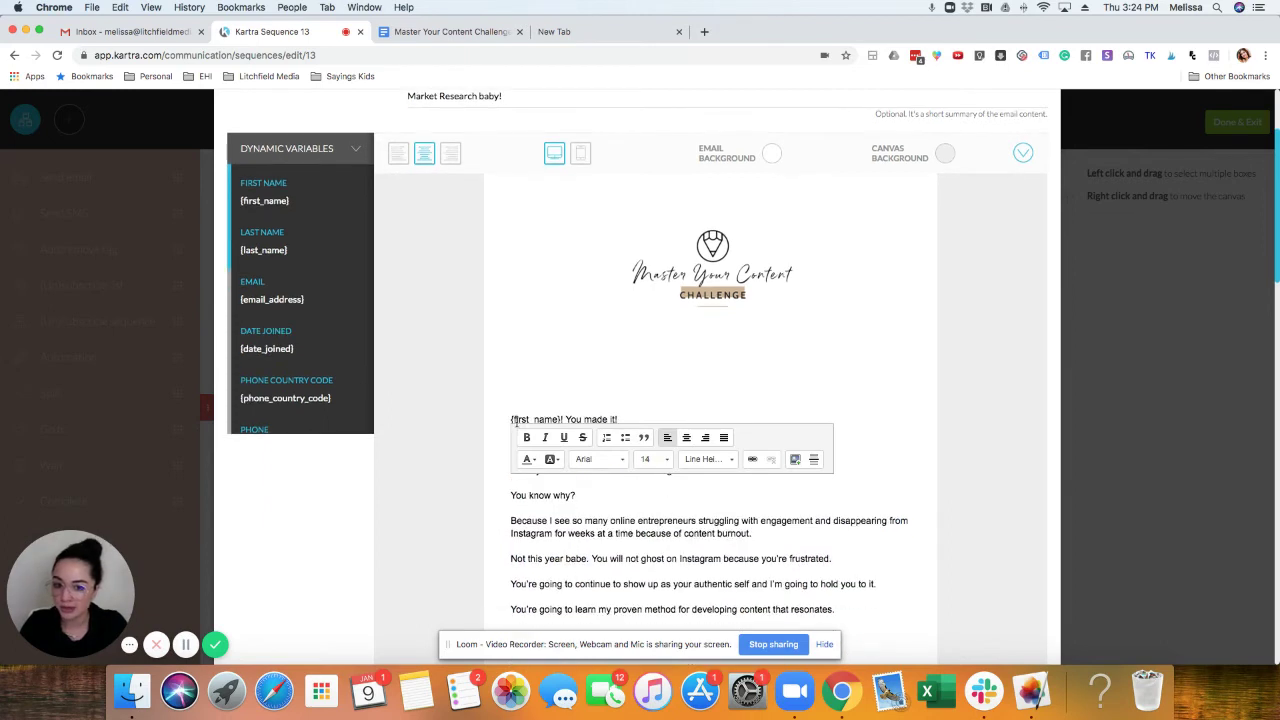
{"action": "scroll", "coordinate": [503, 435], "scroll_direction": "up", "scroll_amount": 2}
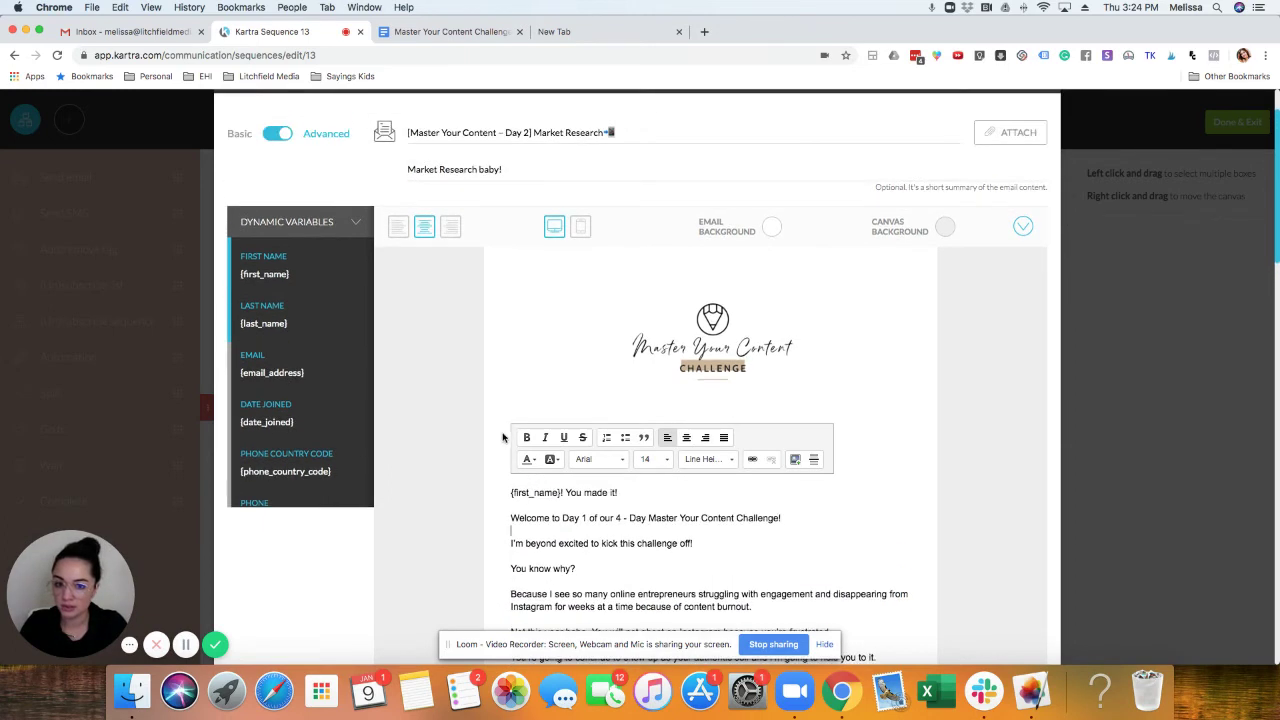
{"action": "left_click", "coordinate": [511, 493]}
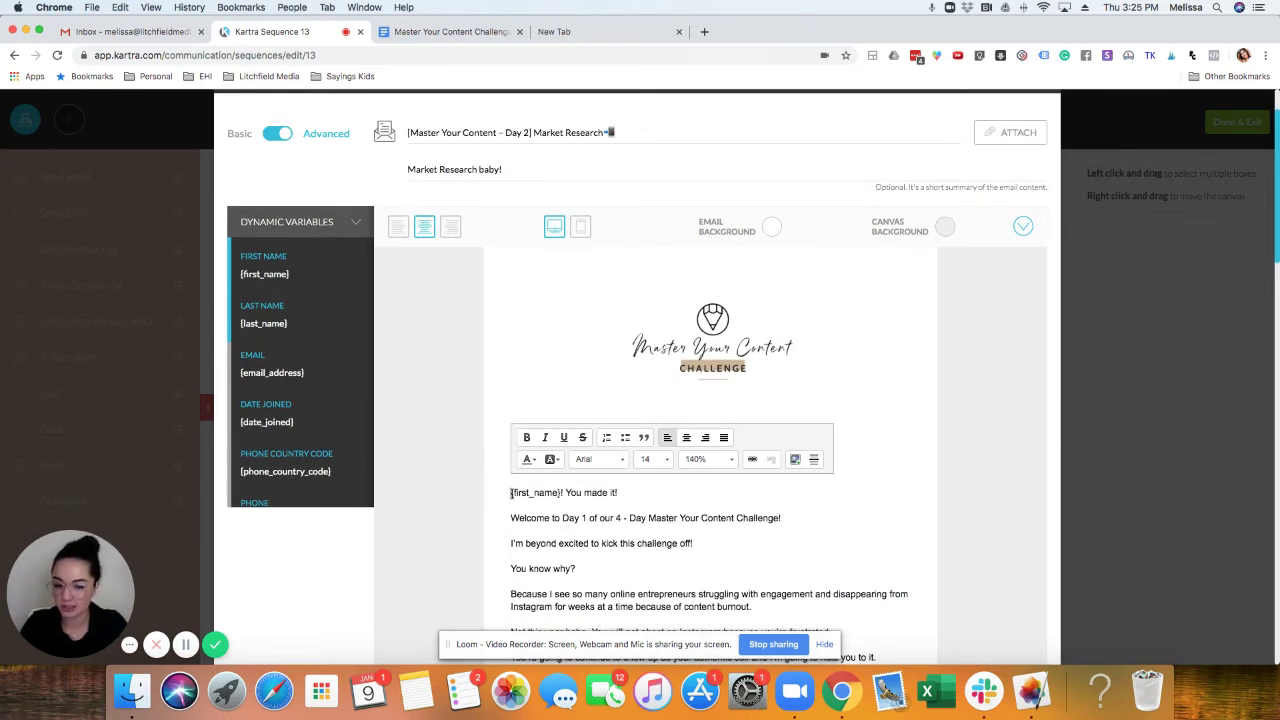
{"action": "left_click_drag", "start_coordinate": [513, 495], "coordinate": [603, 718]}
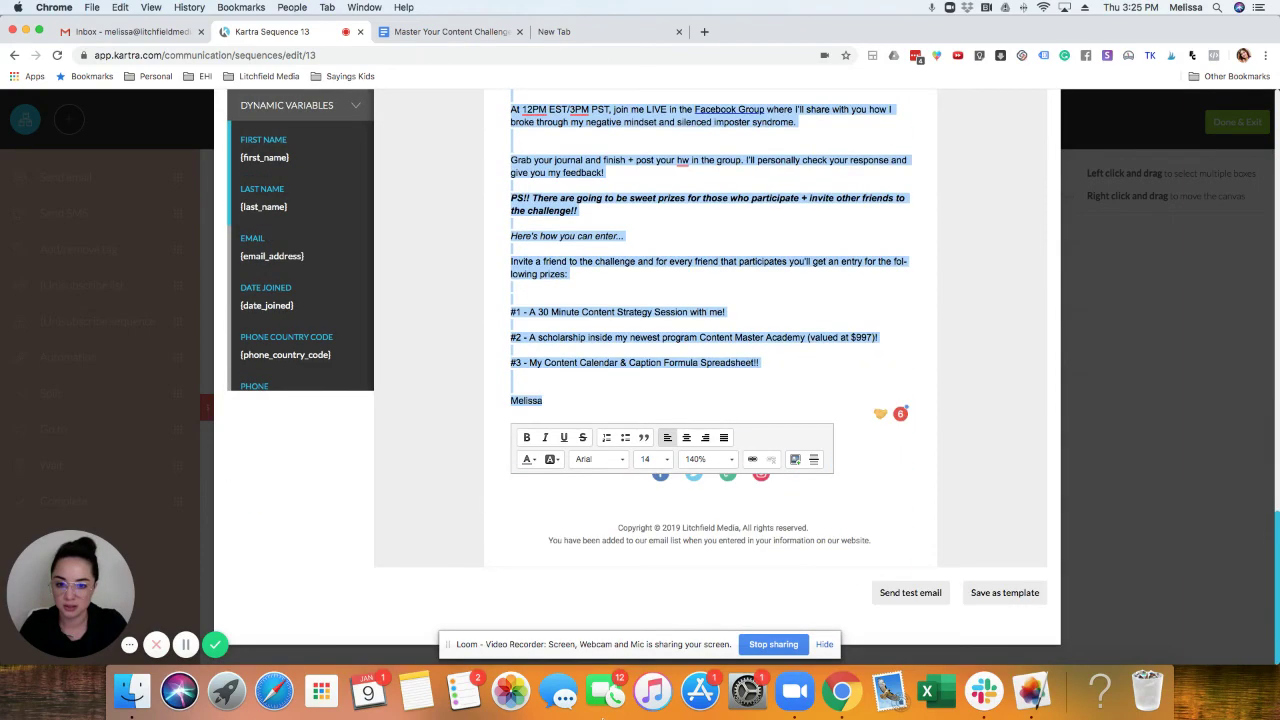
{"action": "key", "text": "ctrl+v"}
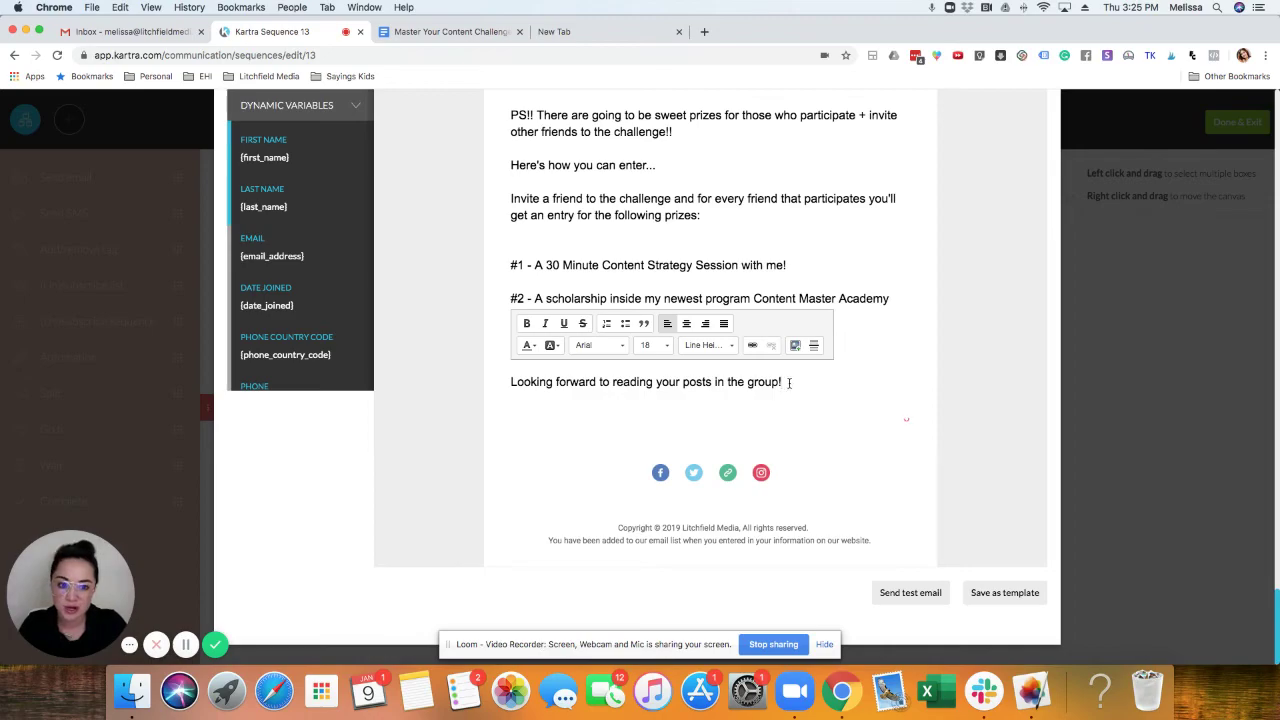
Set the font size of the entire pasted email body to 14.
{"action": "left_click_drag", "start_coordinate": [789, 382], "coordinate": [519, 44]}
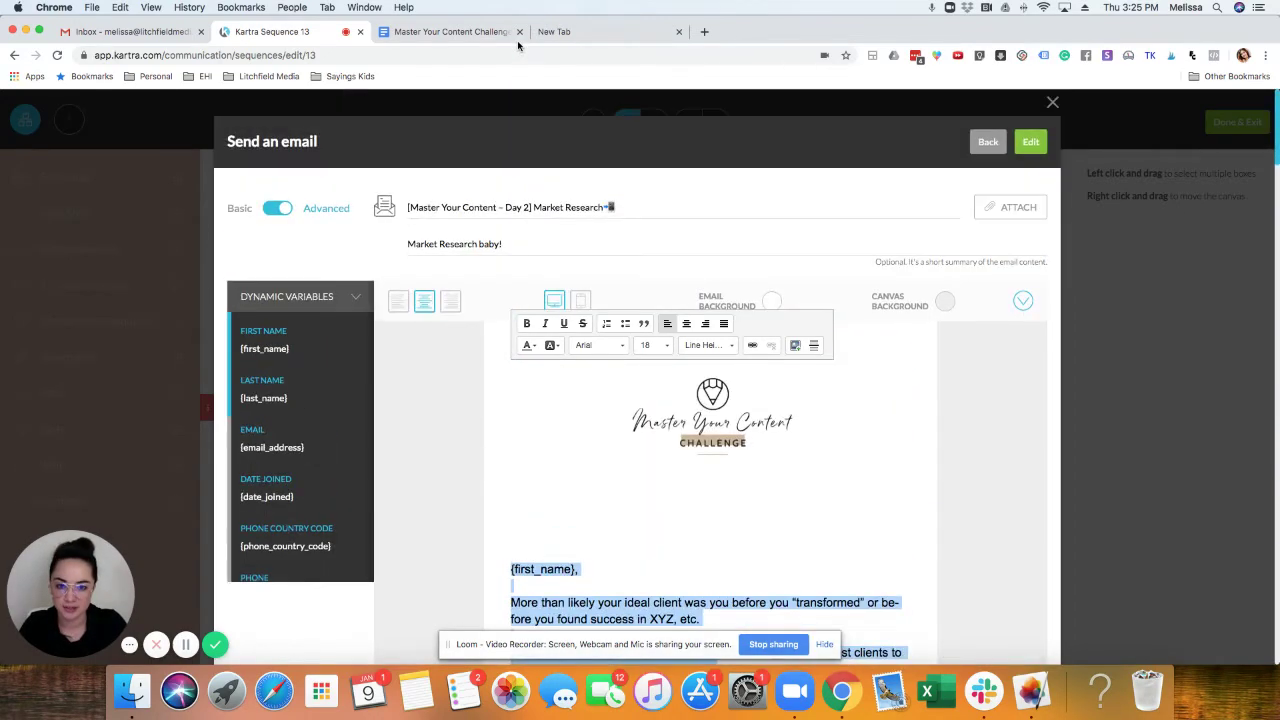
{"action": "left_click", "coordinate": [654, 346]}
{"action": "scroll", "coordinate": [655, 405], "scroll_direction": "down", "scroll_amount": 3}
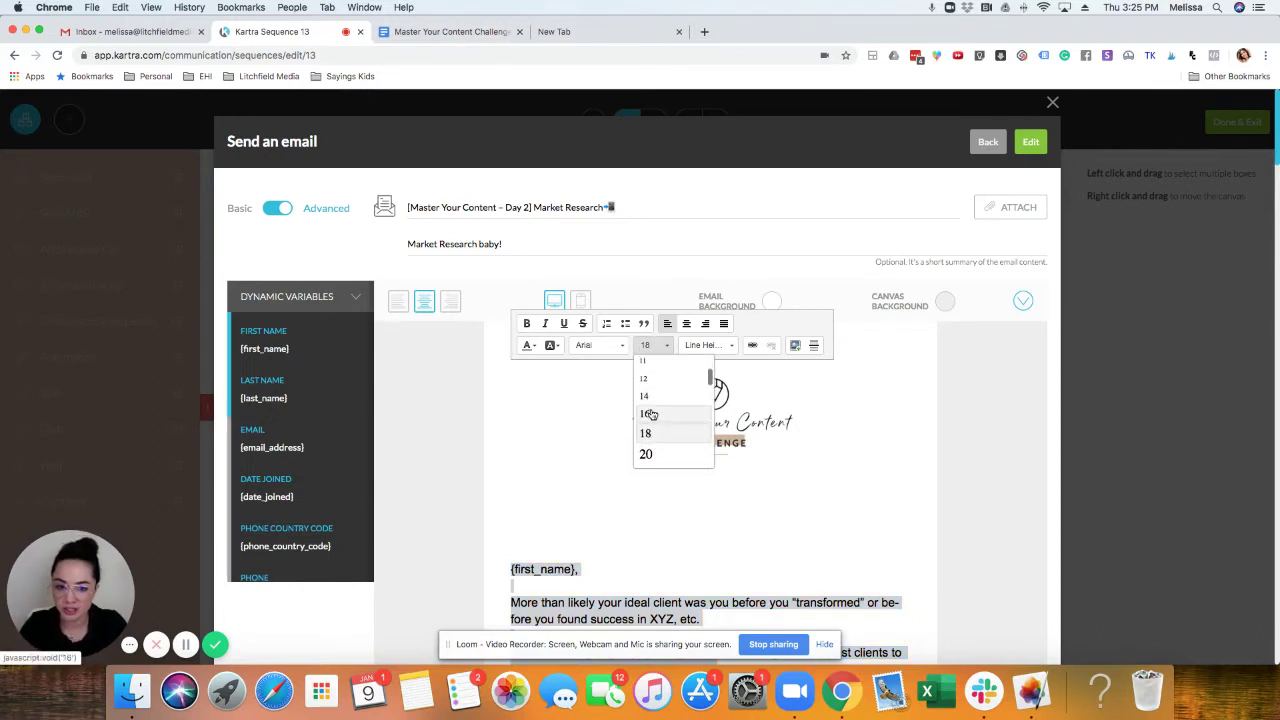
{"action": "left_click", "coordinate": [658, 398]}
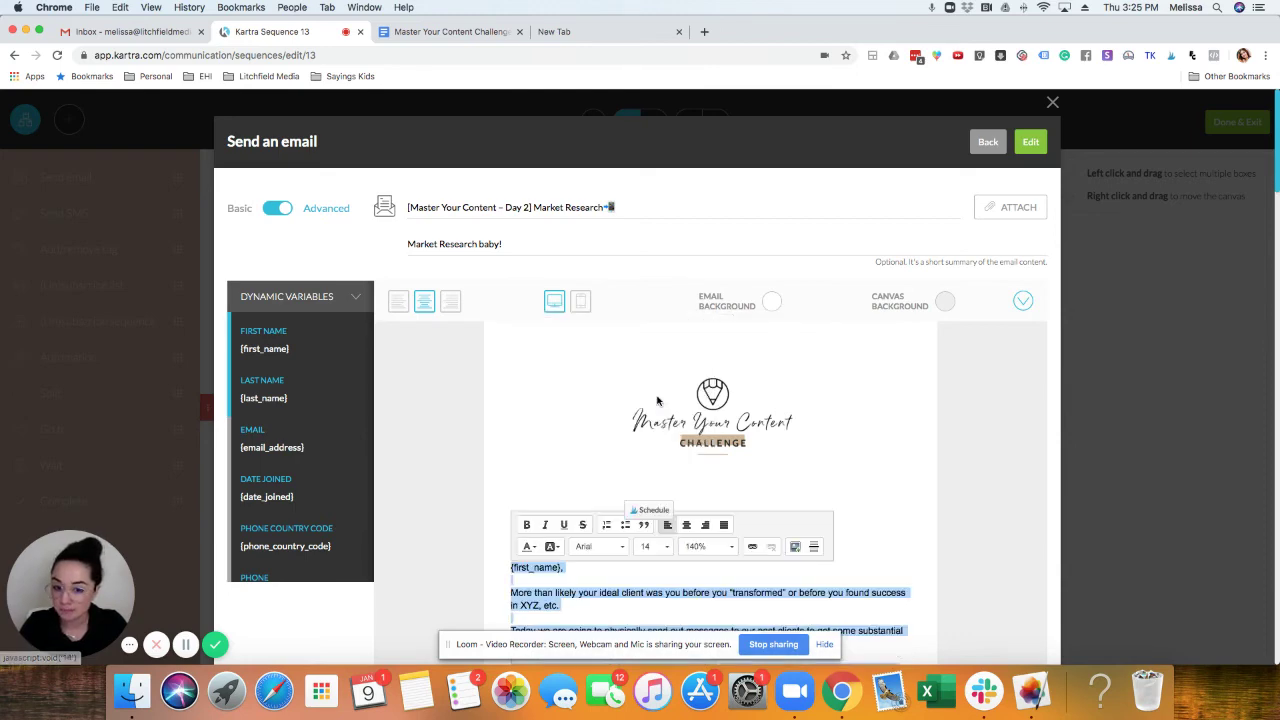
Correct the flagged word "instagram" to "Instagram" in the "Start with an intro on video" paragraph.
{"action": "left_click", "coordinate": [602, 583]}
{"action": "scroll", "coordinate": [605, 585], "scroll_direction": "down", "scroll_amount": 5}
{"action": "scroll", "coordinate": [605, 582], "scroll_direction": "down", "scroll_amount": 3}
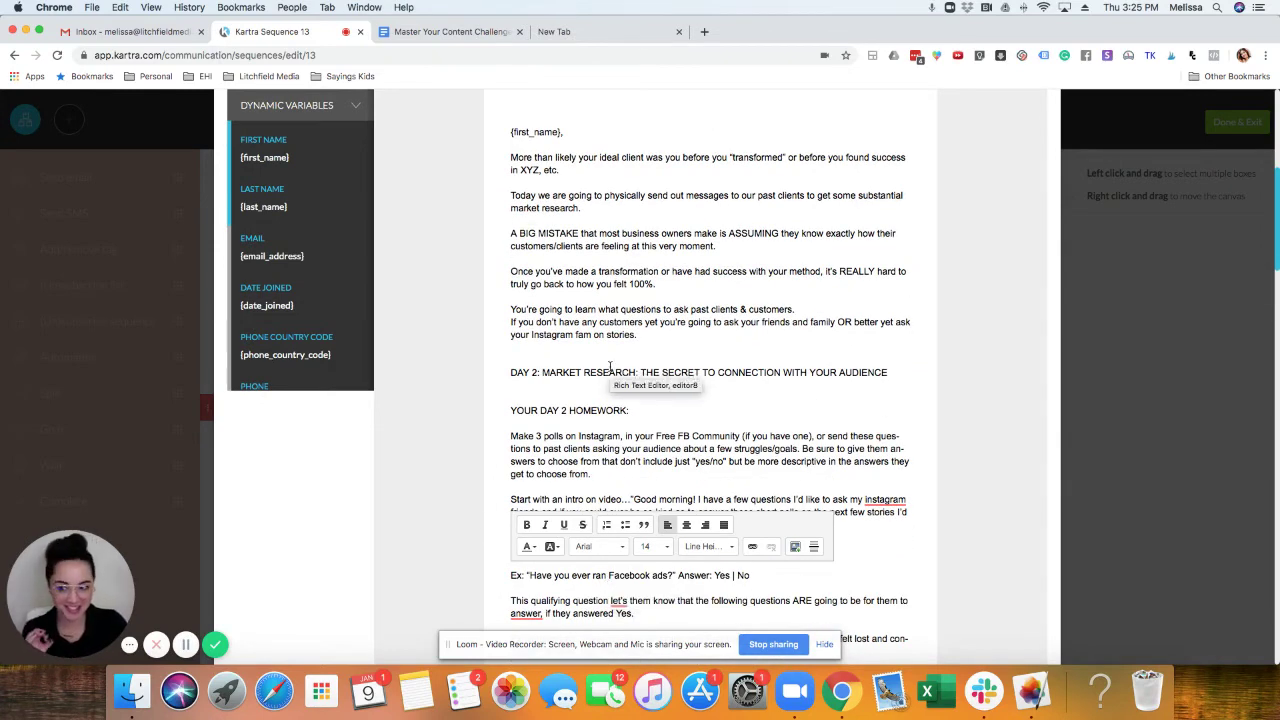
{"action": "scroll", "coordinate": [605, 365], "scroll_direction": "down", "scroll_amount": 6}
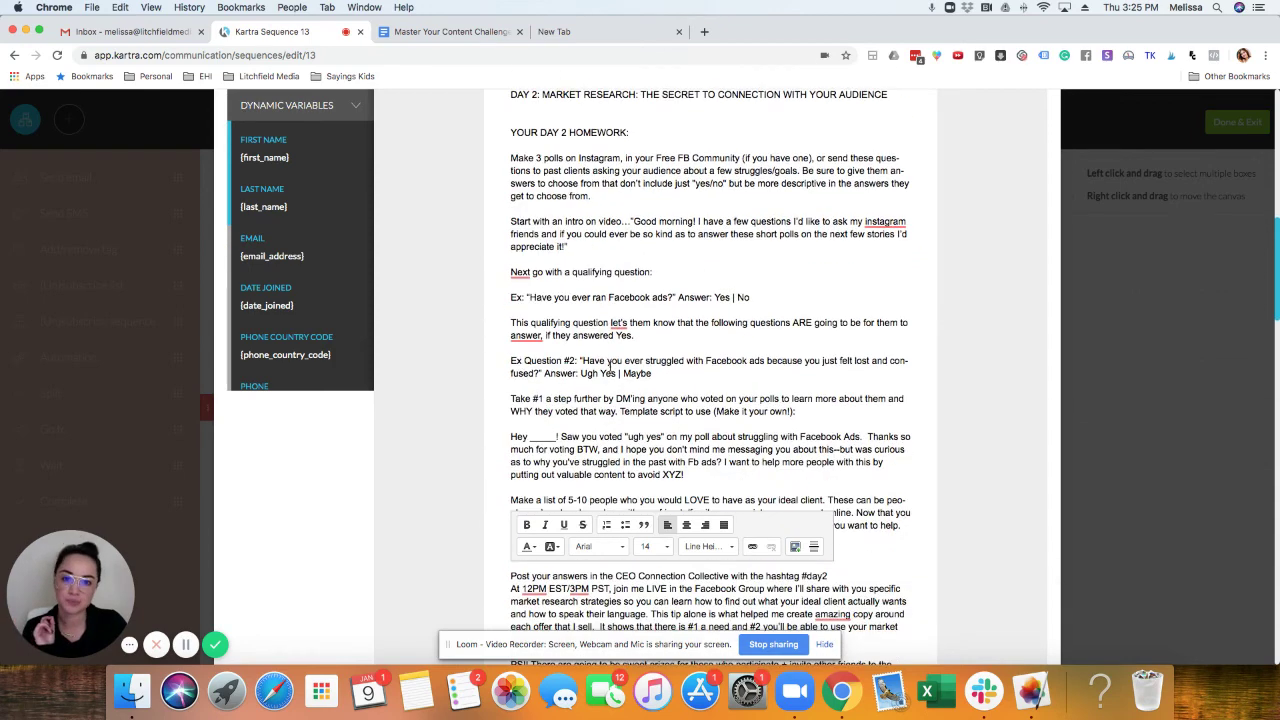
{"action": "left_click", "coordinate": [885, 222]}
{"action": "left_click", "coordinate": [878, 263]}
Bold the "DAY 2: MARKET RESEARCH" title line and the "YOUR DAY 2 HOMEWORK:" heading in the email body.
{"action": "scroll", "coordinate": [758, 272], "scroll_direction": "up", "scroll_amount": 6}
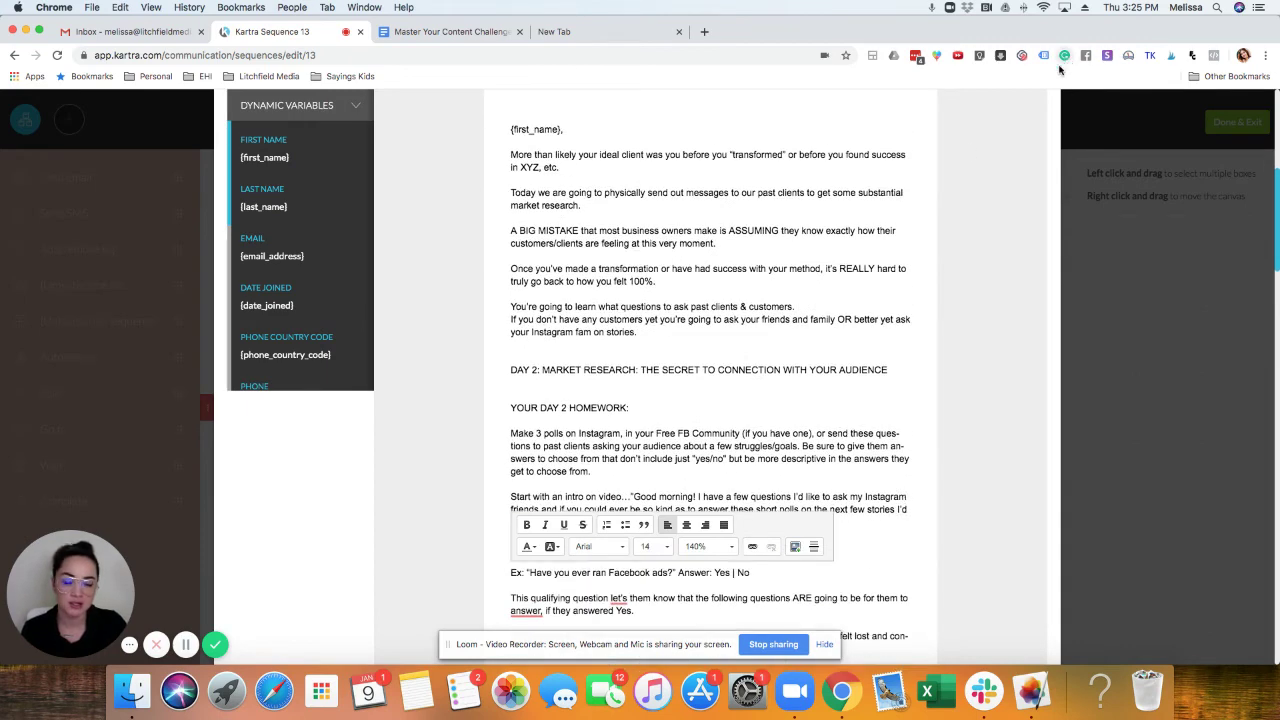
{"action": "scroll", "coordinate": [697, 254], "scroll_direction": "up", "scroll_amount": 1}
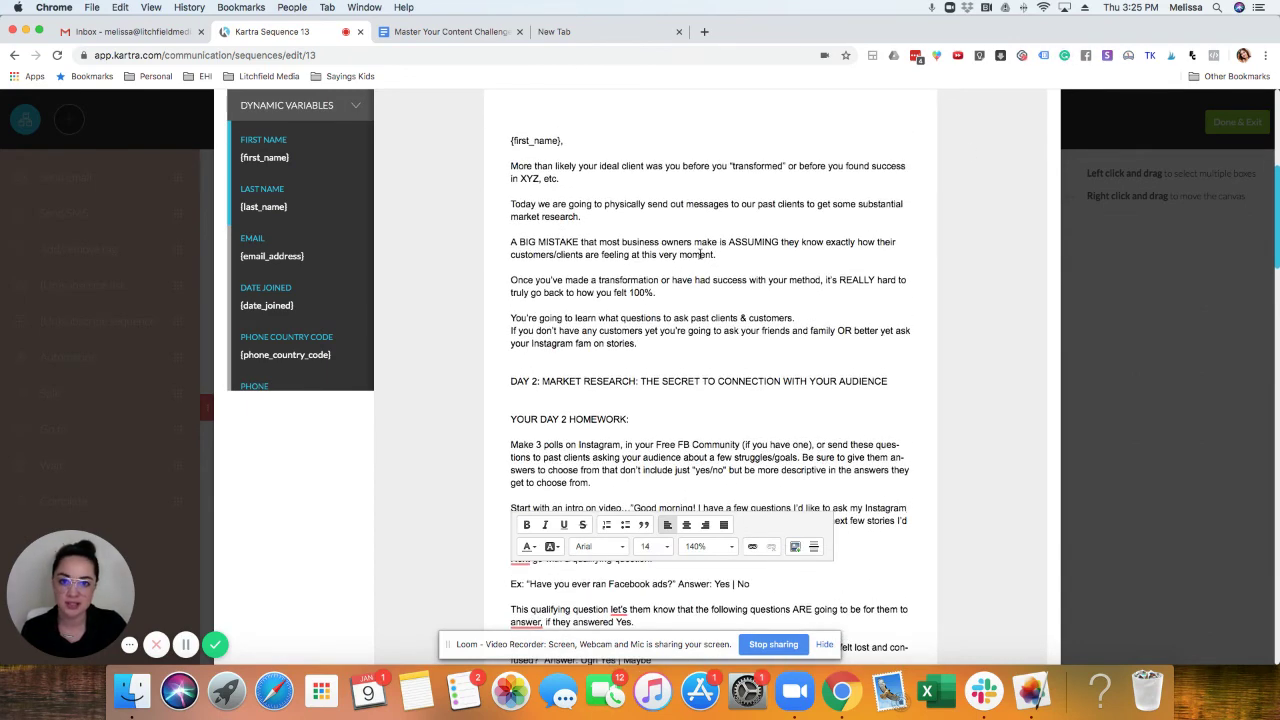
{"action": "left_click_drag", "start_coordinate": [509, 141], "coordinate": [571, 141]}
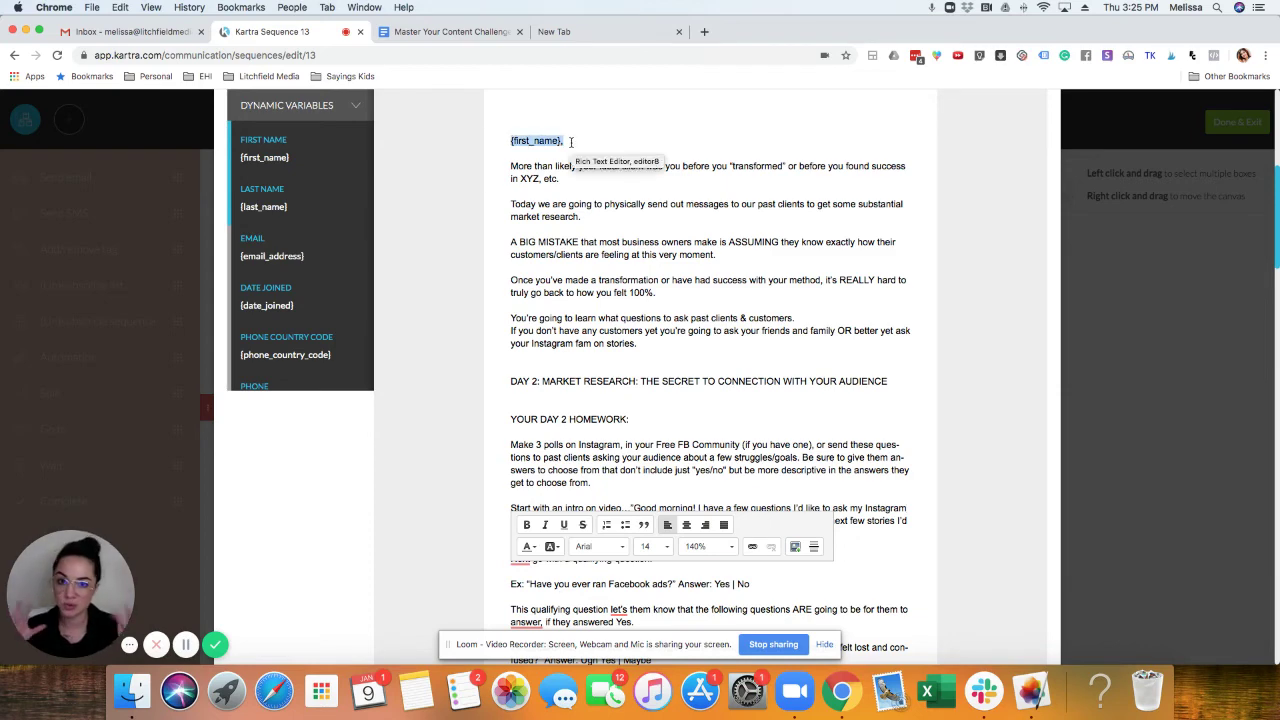
{"action": "scroll", "coordinate": [597, 265], "scroll_direction": "down", "scroll_amount": 3}
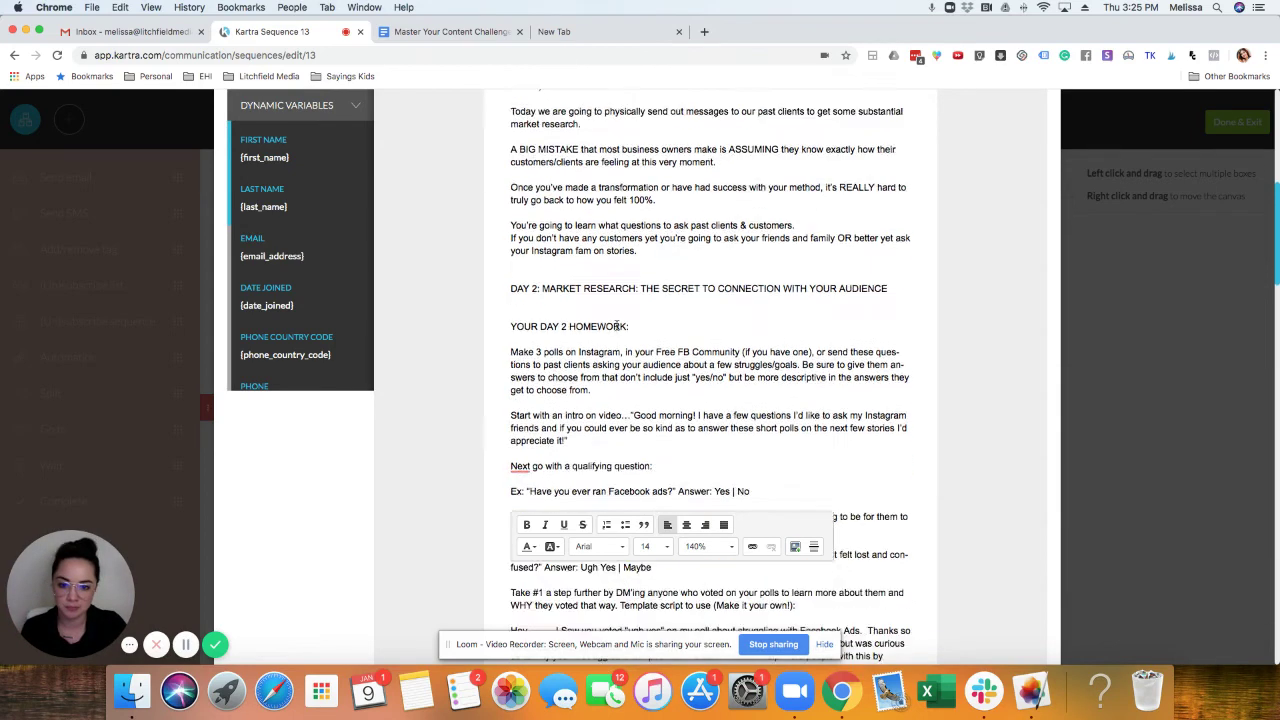
{"action": "left_click_drag", "start_coordinate": [511, 265], "coordinate": [906, 260]}
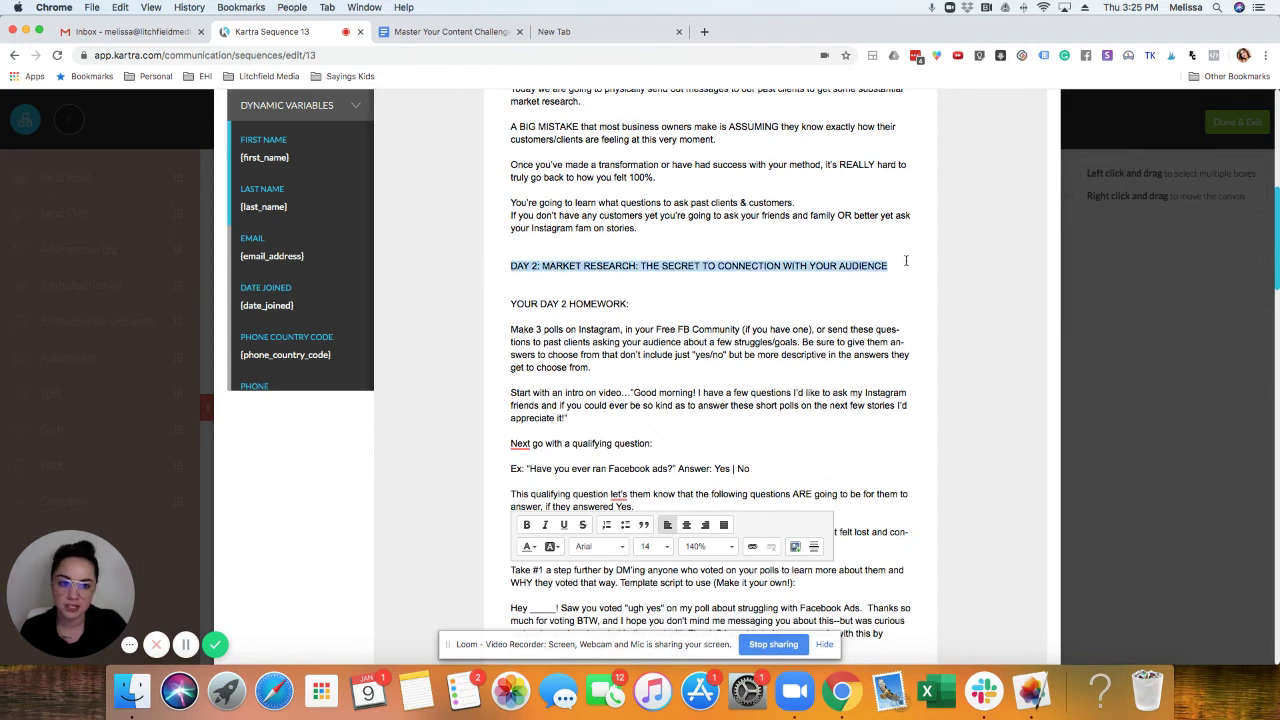
{"action": "left_click", "coordinate": [527, 525]}
{"action": "left_click", "coordinate": [676, 297], "text": "shift"}
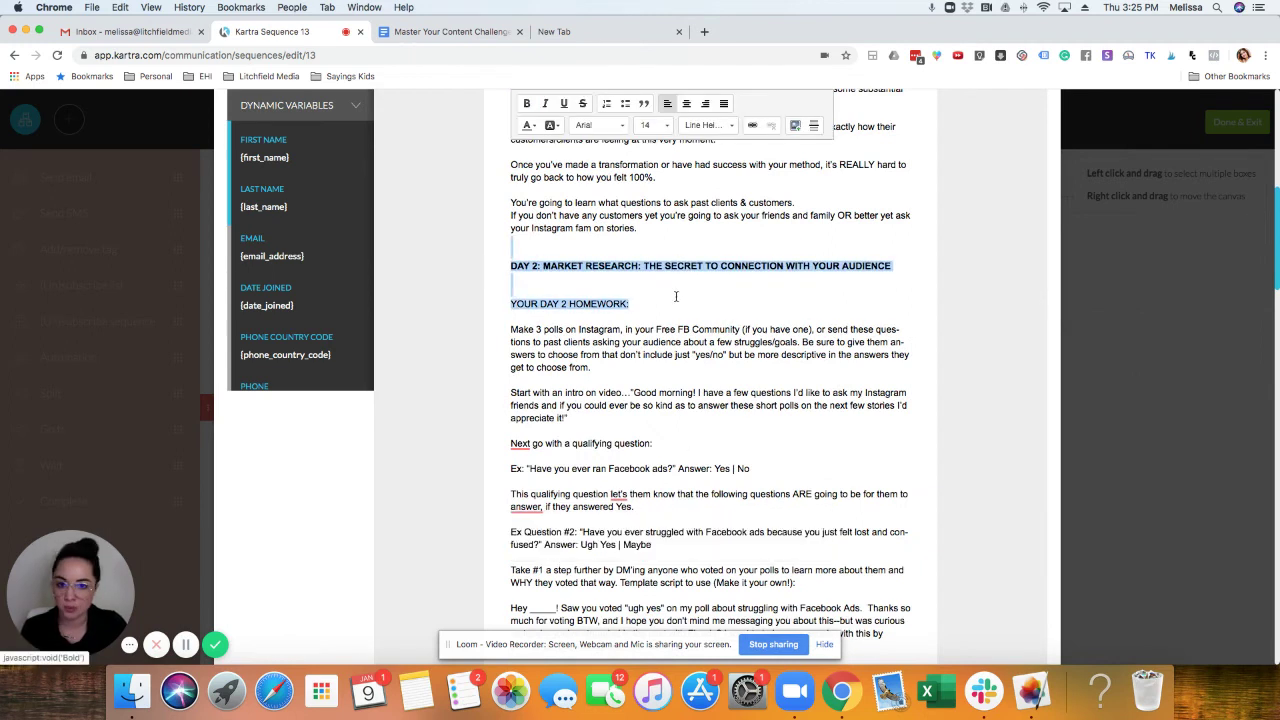
{"action": "left_click", "coordinate": [669, 303]}
{"action": "left_click_drag", "start_coordinate": [648, 305], "coordinate": [505, 309]}
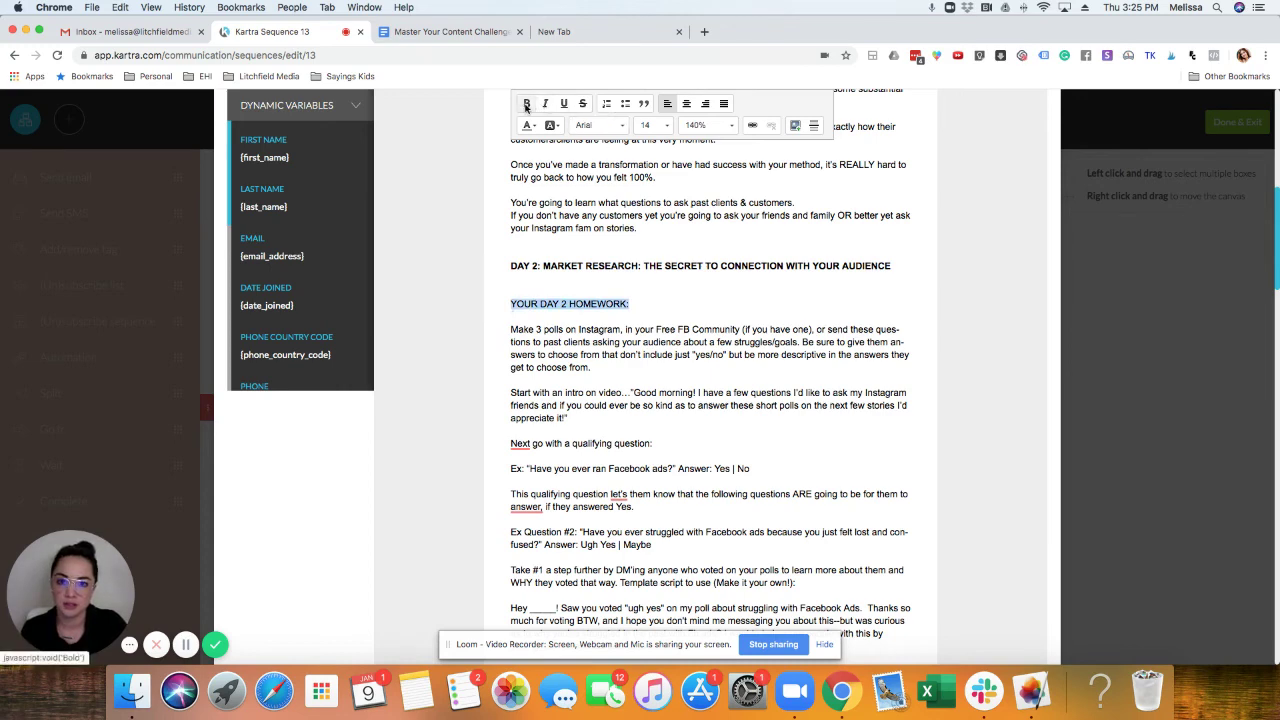
{"action": "key", "text": "super+b"}
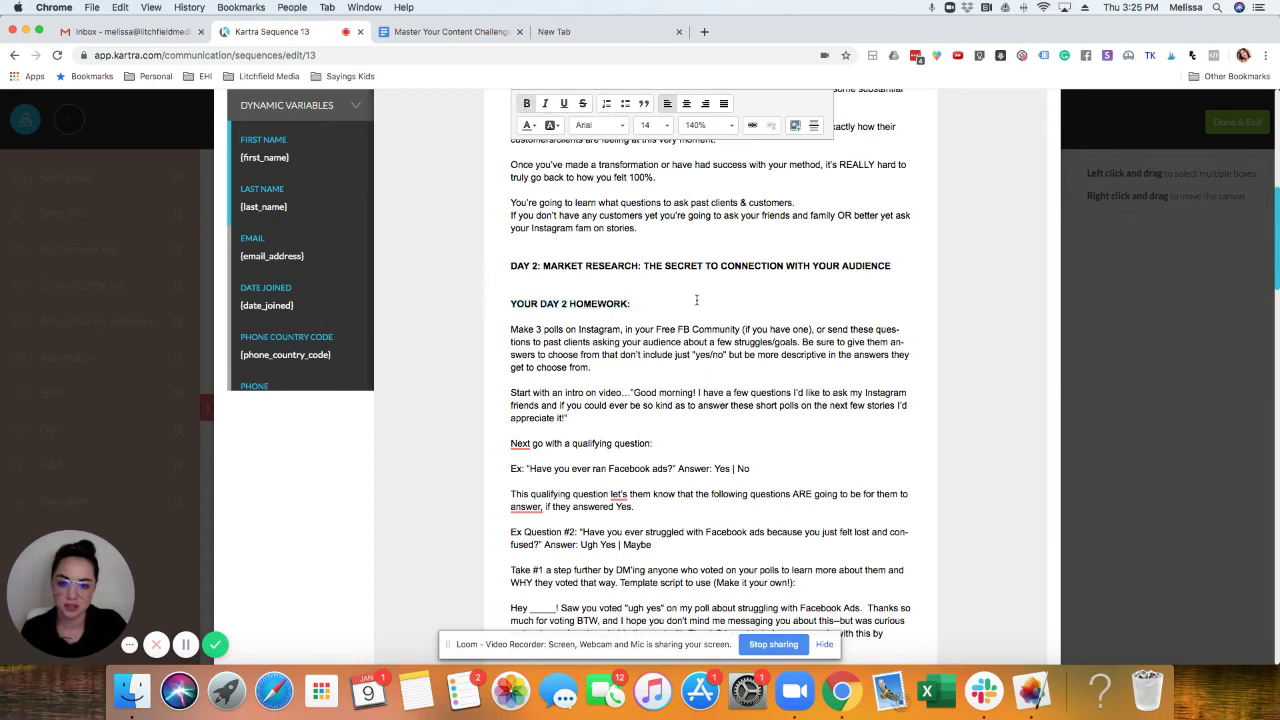
Examine the rest of the pasted body, from the Day 2 homework through the Day 3 content and action steps.
{"action": "scroll", "coordinate": [696, 300], "scroll_direction": "up", "scroll_amount": 1}
{"action": "scroll", "coordinate": [695, 302], "scroll_direction": "down", "scroll_amount": 10}
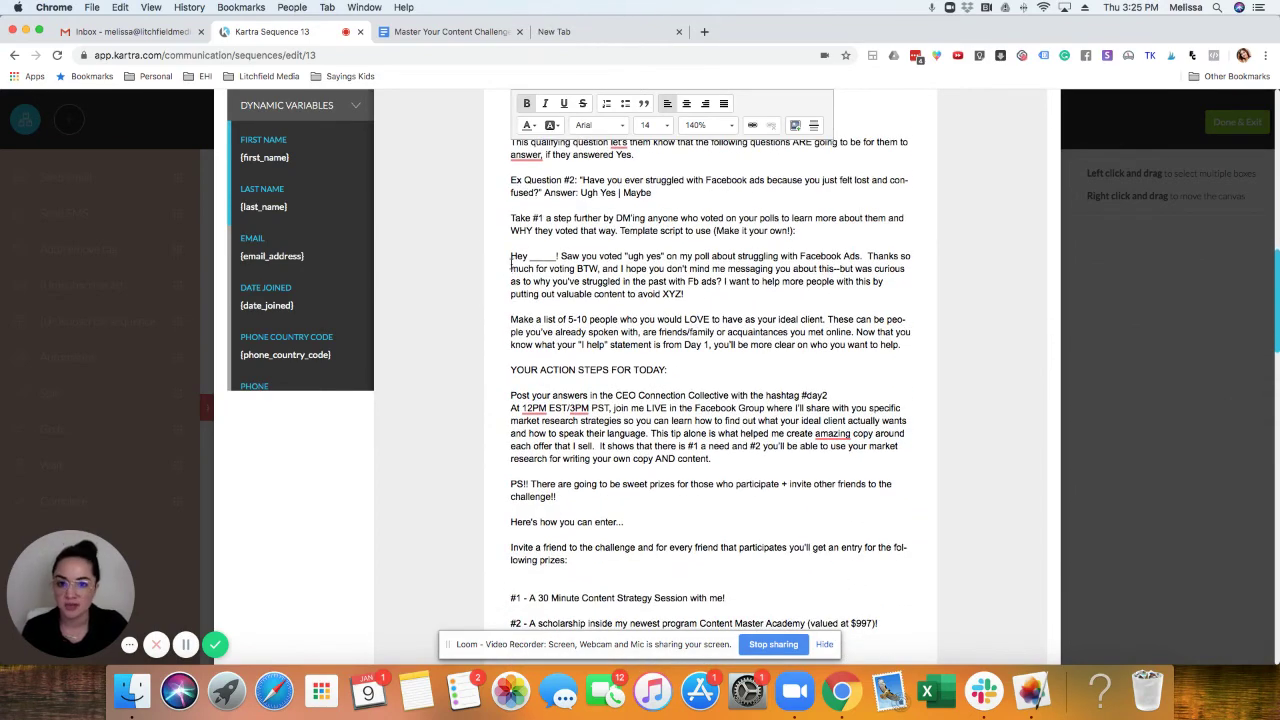
{"action": "scroll", "coordinate": [663, 262], "scroll_direction": "down", "scroll_amount": 2}
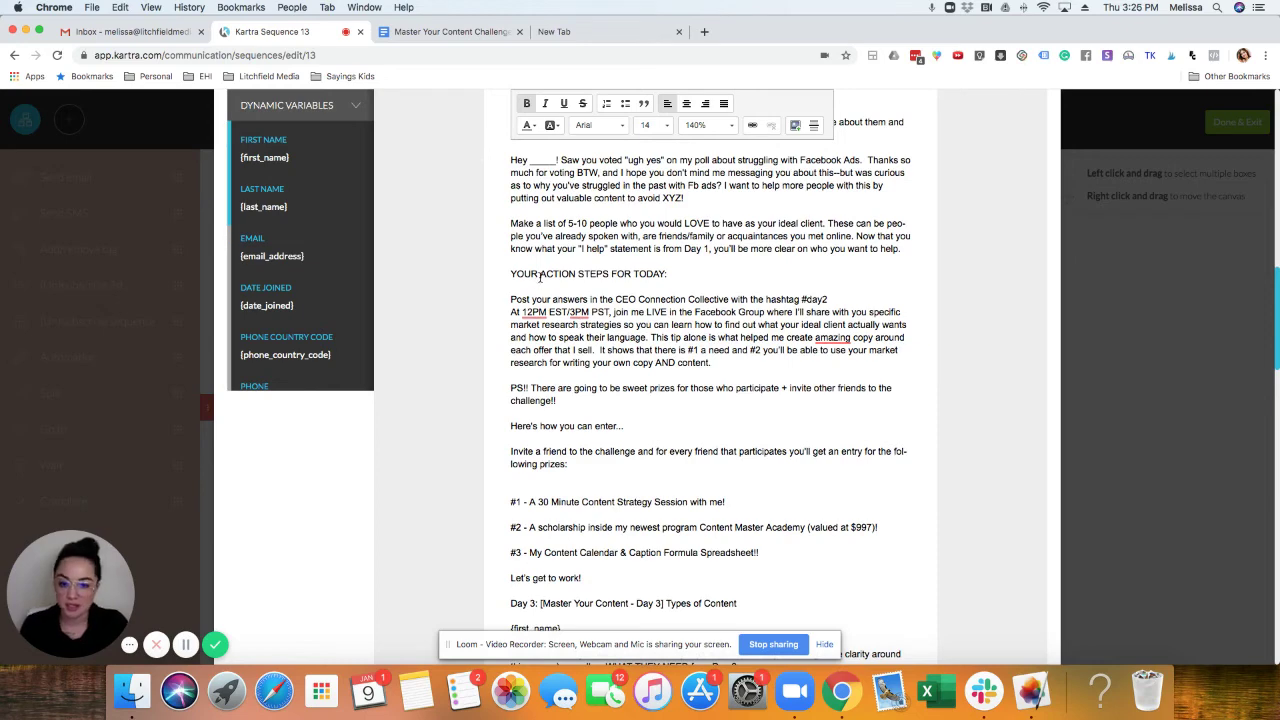
{"action": "scroll", "coordinate": [540, 277], "scroll_direction": "down", "scroll_amount": 2}
{"action": "scroll", "coordinate": [541, 277], "scroll_direction": "up", "scroll_amount": 2}
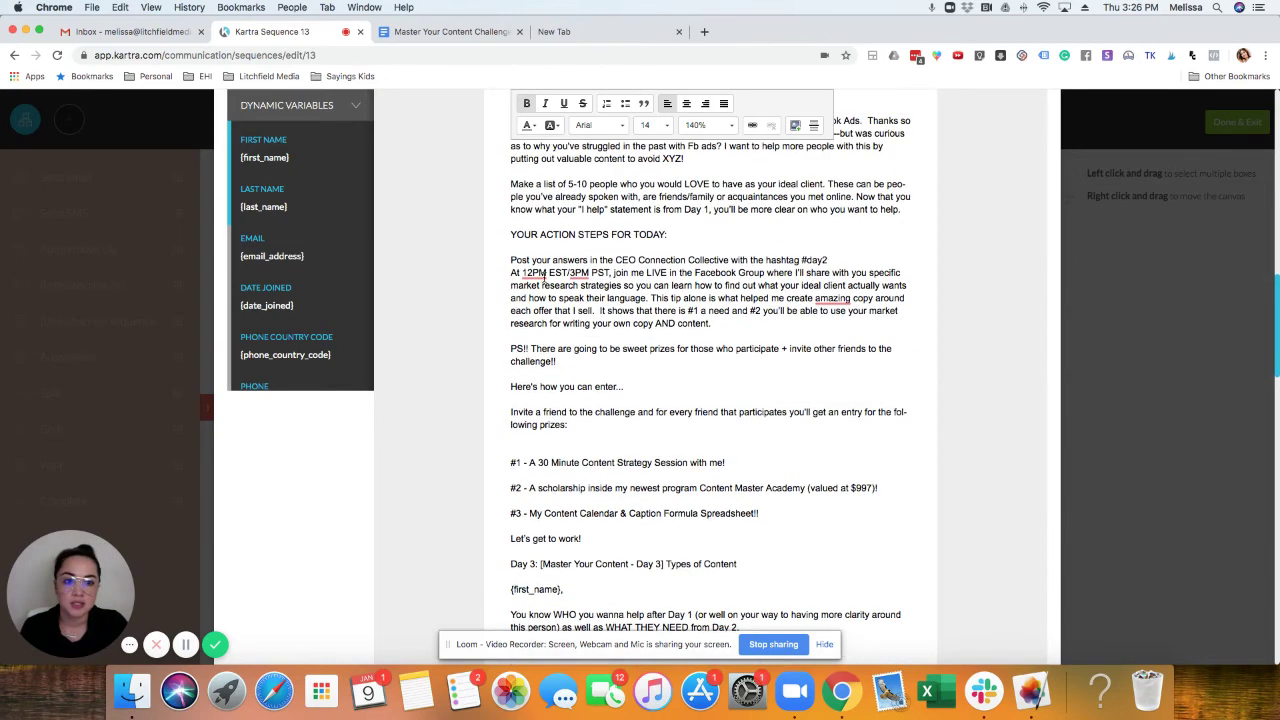
{"action": "mouse_move", "coordinate": [833, 300]}
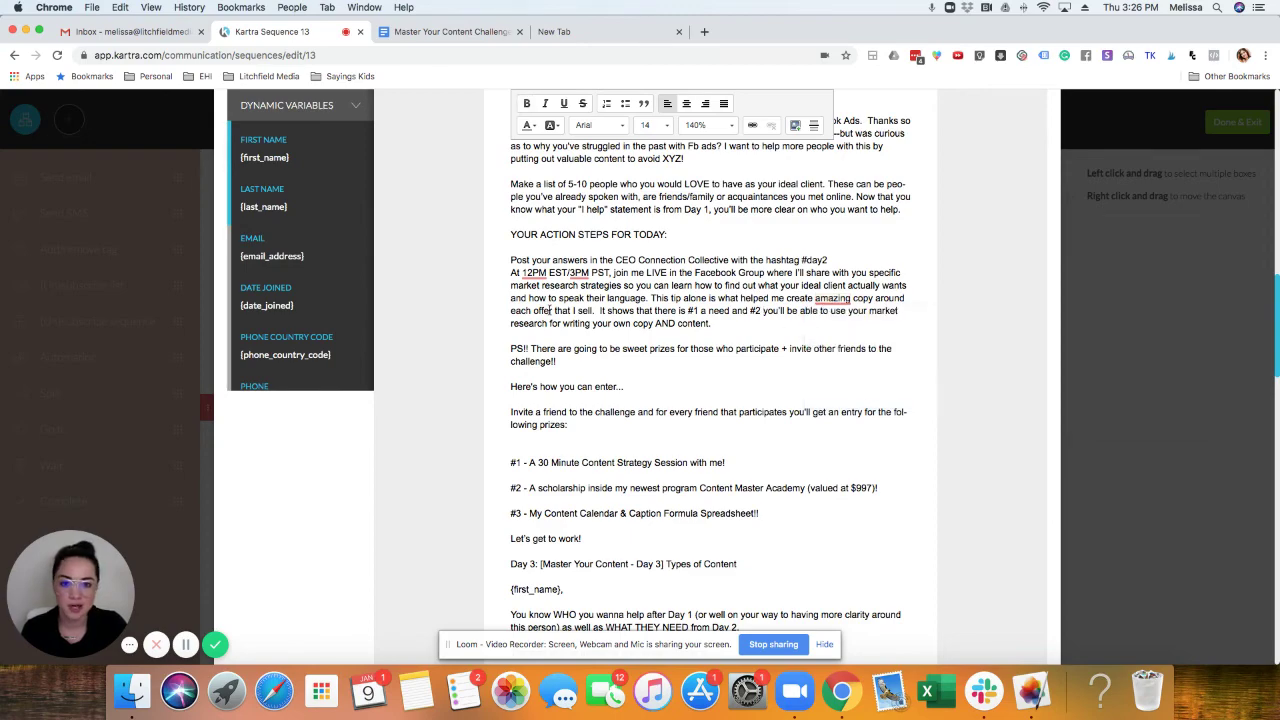
{"action": "scroll", "coordinate": [566, 308], "scroll_direction": "down", "scroll_amount": 5}
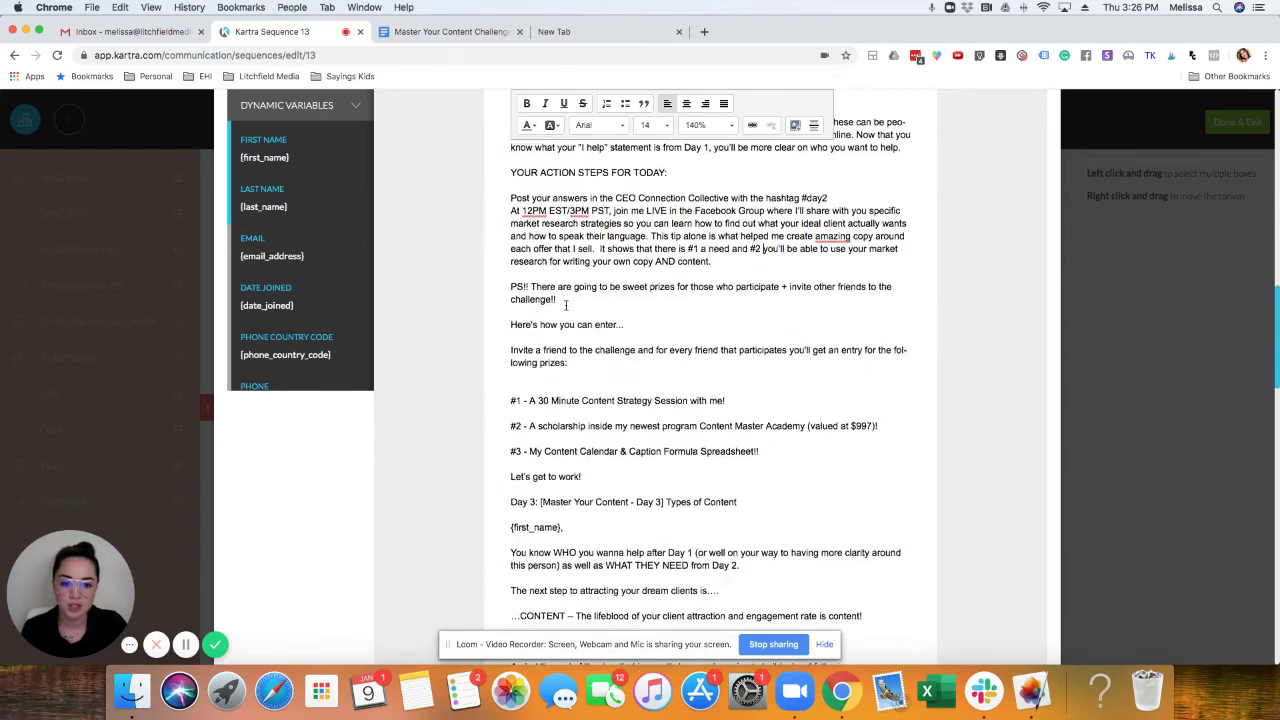
{"action": "scroll", "coordinate": [566, 308], "scroll_direction": "down", "scroll_amount": 8}
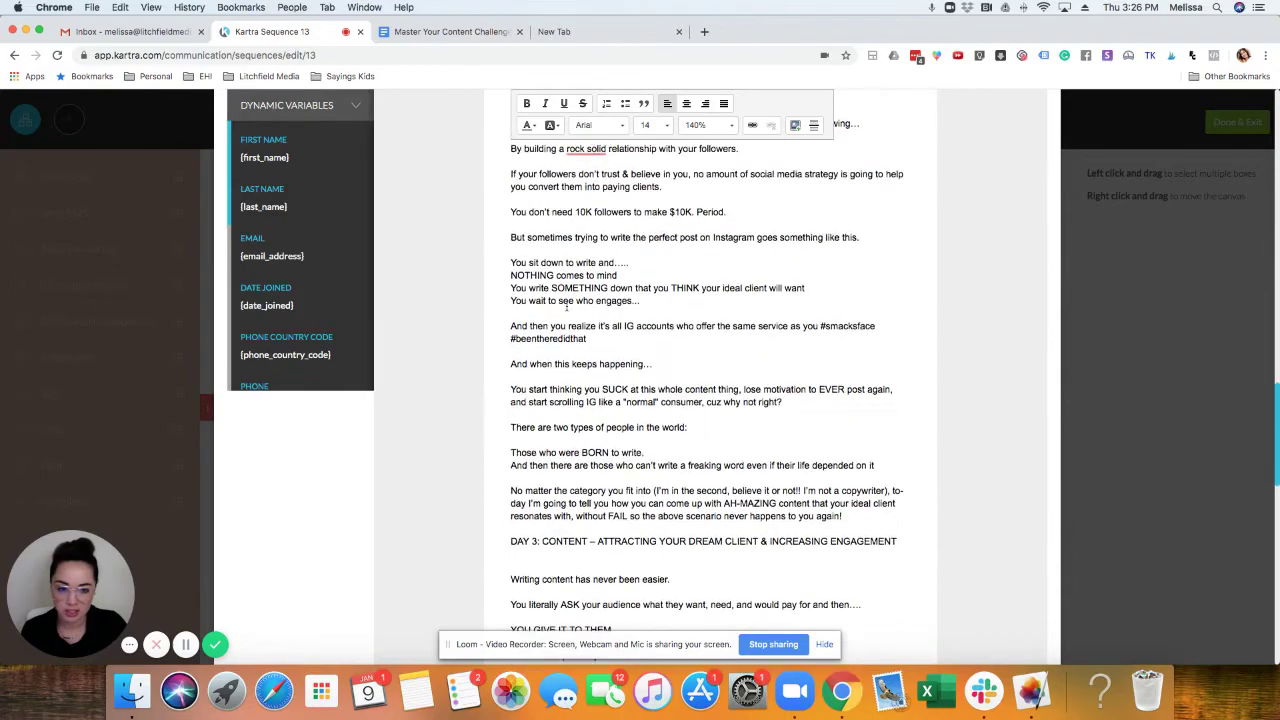
{"action": "scroll", "coordinate": [566, 308], "scroll_direction": "down", "scroll_amount": 7}
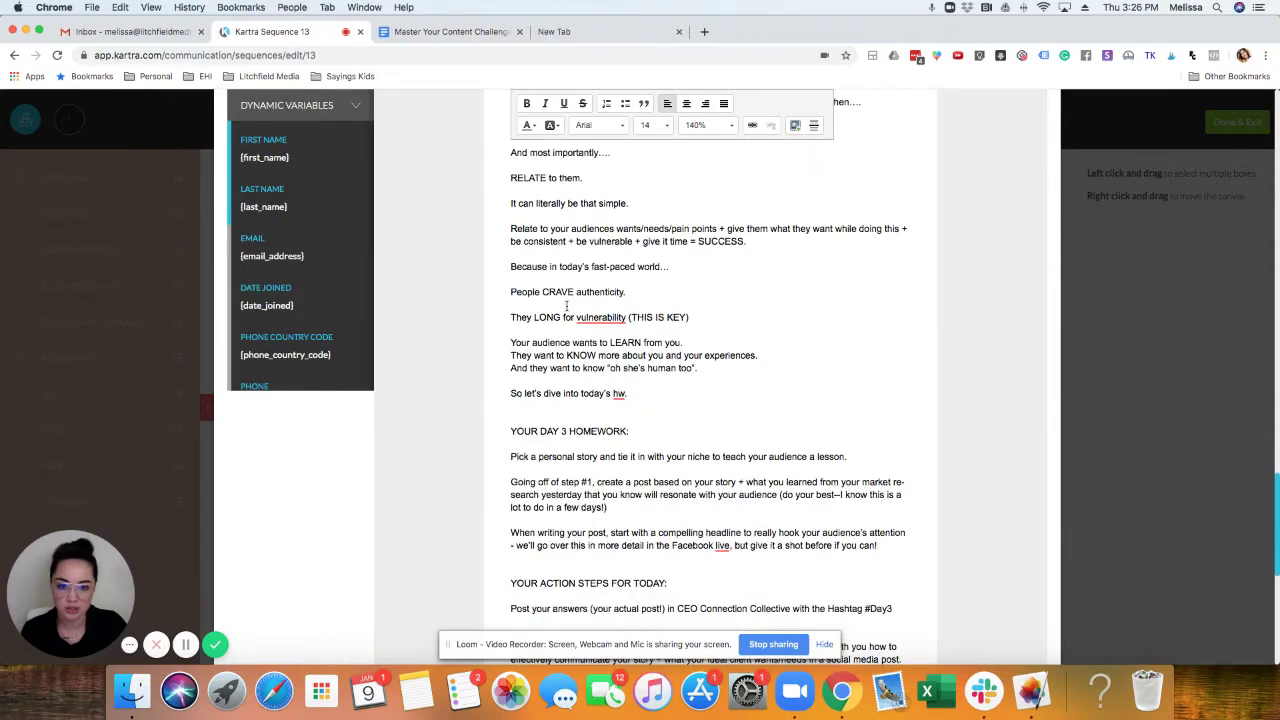
{"action": "scroll", "coordinate": [566, 308], "scroll_direction": "down", "scroll_amount": 3}
{"action": "scroll", "coordinate": [566, 308], "scroll_direction": "up", "scroll_amount": 20}
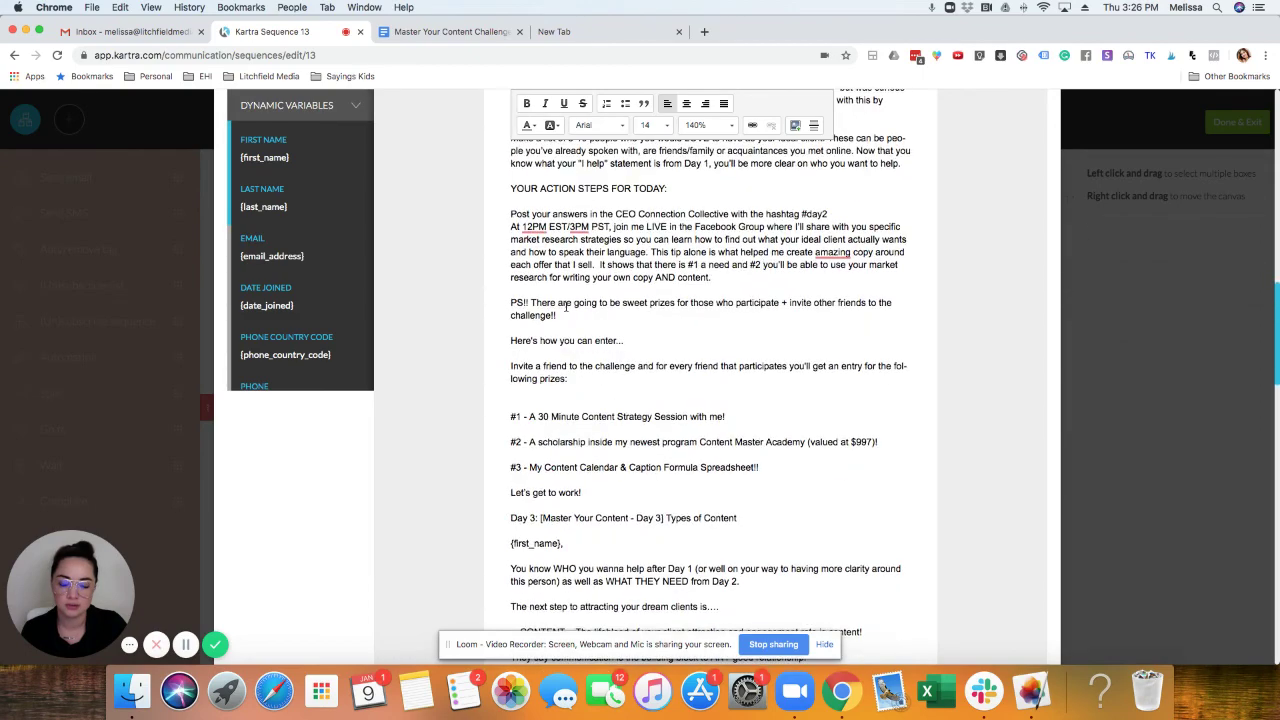
Delete all body text above the Day 3 {first_name} greeting, including the "Day 3: [Master Your Content - Day 3] Types of Content" line and leftover blank line.
{"action": "scroll", "coordinate": [566, 308], "scroll_direction": "down", "scroll_amount": 6}
{"action": "scroll", "coordinate": [566, 308], "scroll_direction": "up", "scroll_amount": 3}
{"action": "left_click_drag", "start_coordinate": [743, 326], "coordinate": [518, 56]}
{"action": "key", "text": "super+v"}
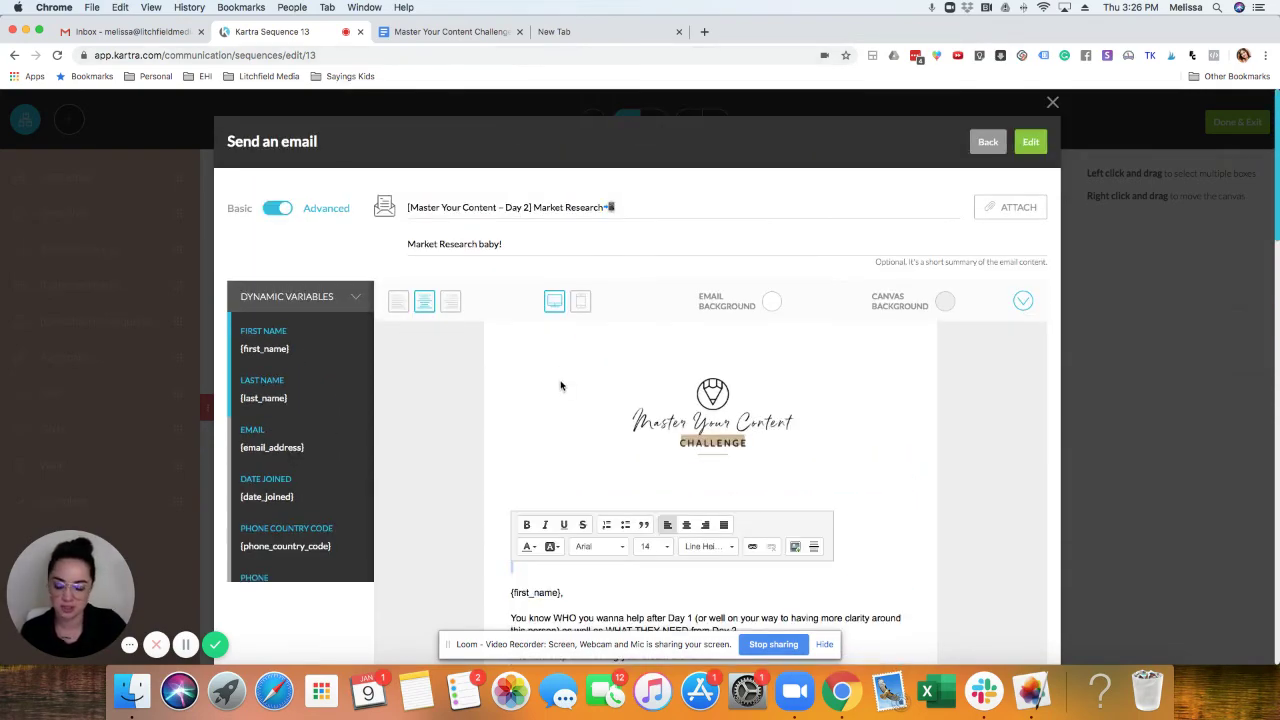
{"action": "scroll", "coordinate": [561, 385], "scroll_direction": "down", "scroll_amount": 1}
{"action": "left_click", "coordinate": [510, 571]}
Bold the "YOUR DAY 3 HOMEWORK:" heading in the email body.
{"action": "scroll", "coordinate": [607, 570], "scroll_direction": "down", "scroll_amount": 5}
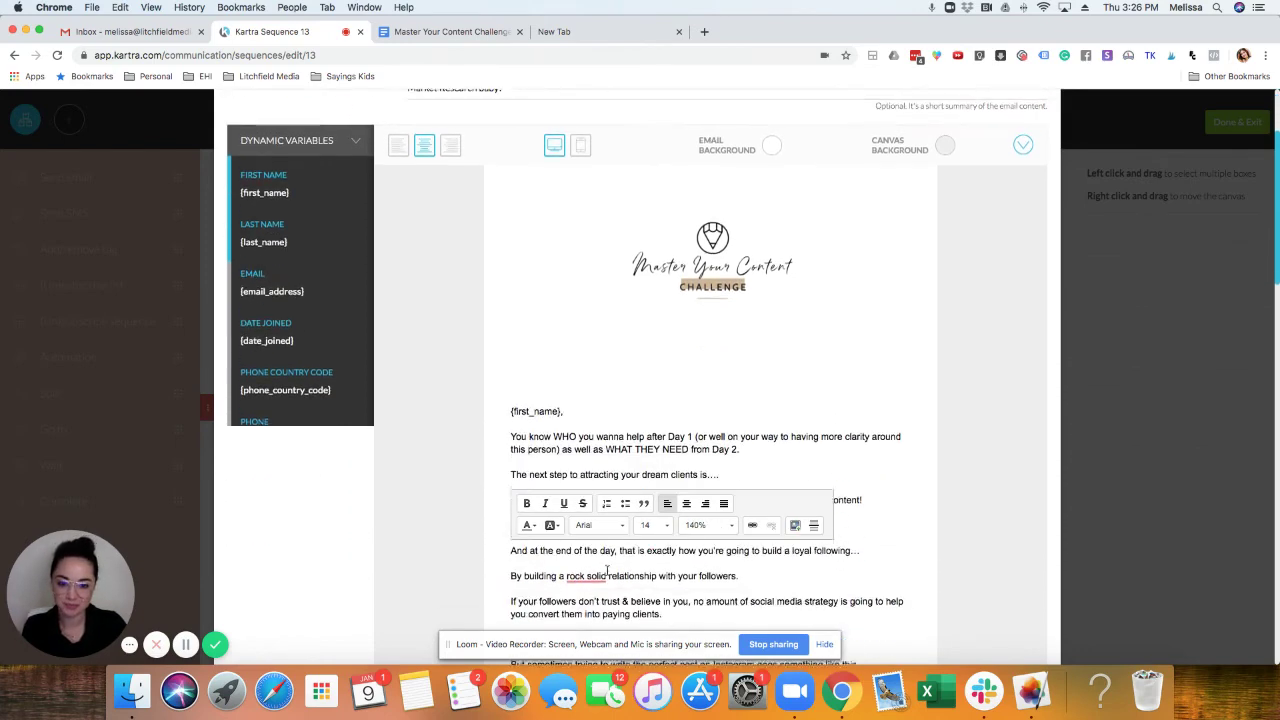
{"action": "scroll", "coordinate": [607, 570], "scroll_direction": "down", "scroll_amount": 5}
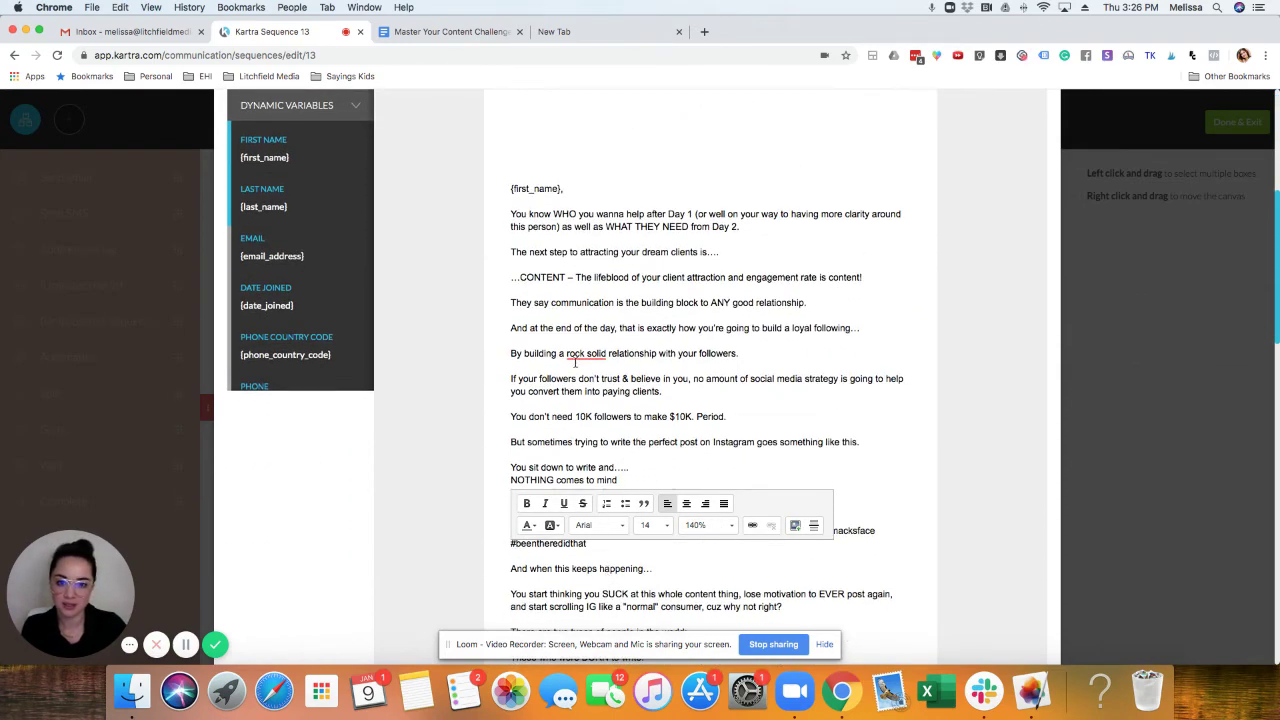
{"action": "left_click", "coordinate": [590, 376]}
{"action": "scroll", "coordinate": [586, 383], "scroll_direction": "down", "scroll_amount": 5}
{"action": "scroll", "coordinate": [587, 383], "scroll_direction": "down", "scroll_amount": 10}
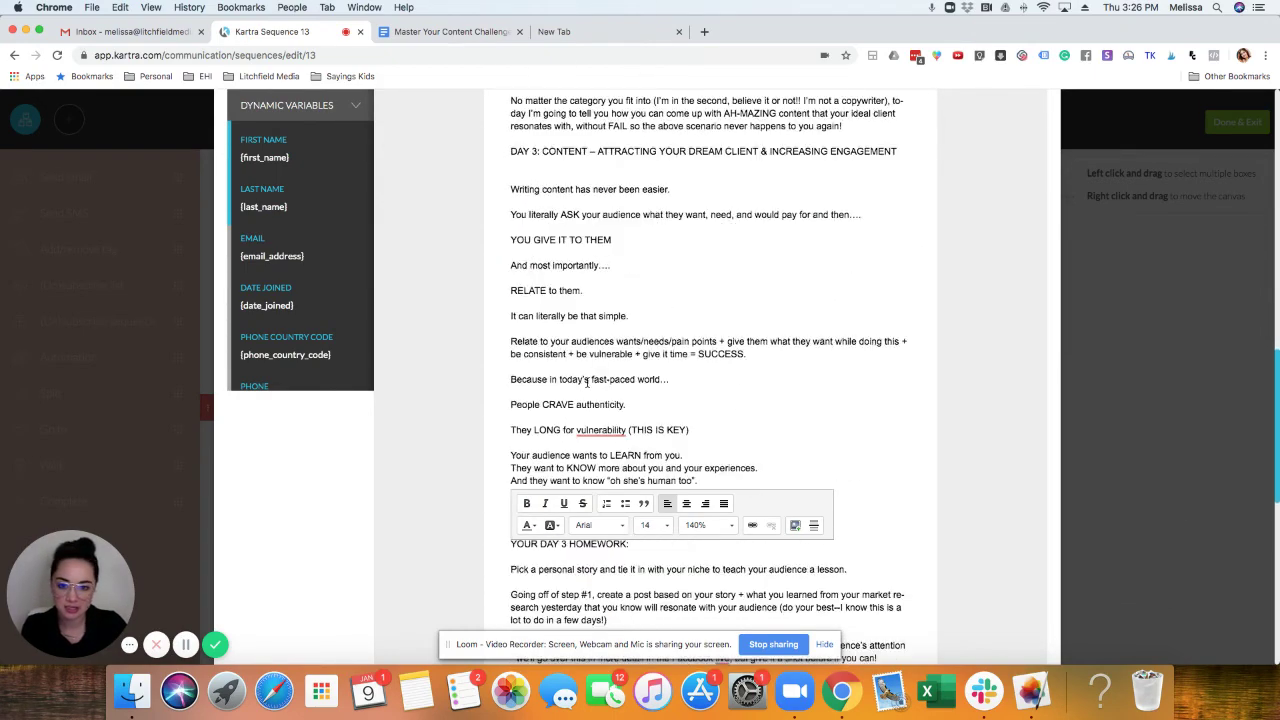
{"action": "mouse_move", "coordinate": [600, 355]}
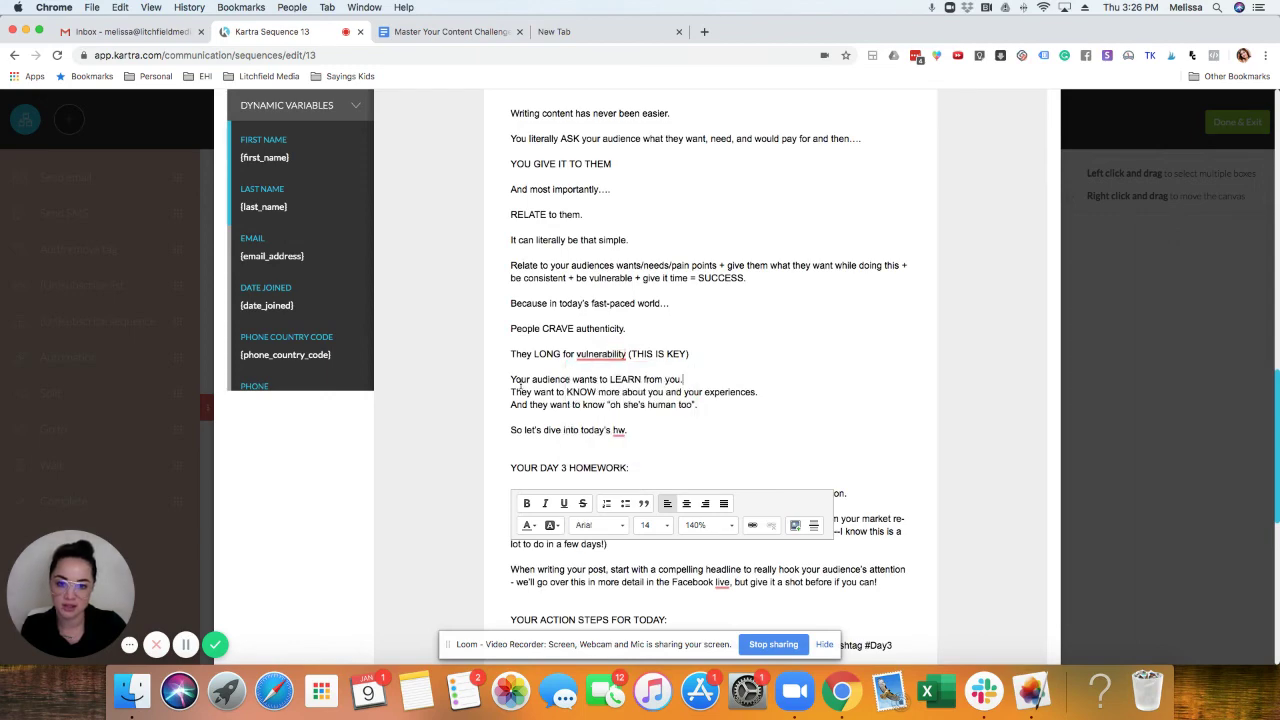
{"action": "scroll", "coordinate": [520, 385], "scroll_direction": "down", "scroll_amount": 3}
{"action": "scroll", "coordinate": [634, 317], "scroll_direction": "down", "scroll_amount": 4}
{"action": "scroll", "coordinate": [634, 310], "scroll_direction": "up", "scroll_amount": 3}
{"action": "left_click_drag", "start_coordinate": [631, 268], "coordinate": [512, 270]}
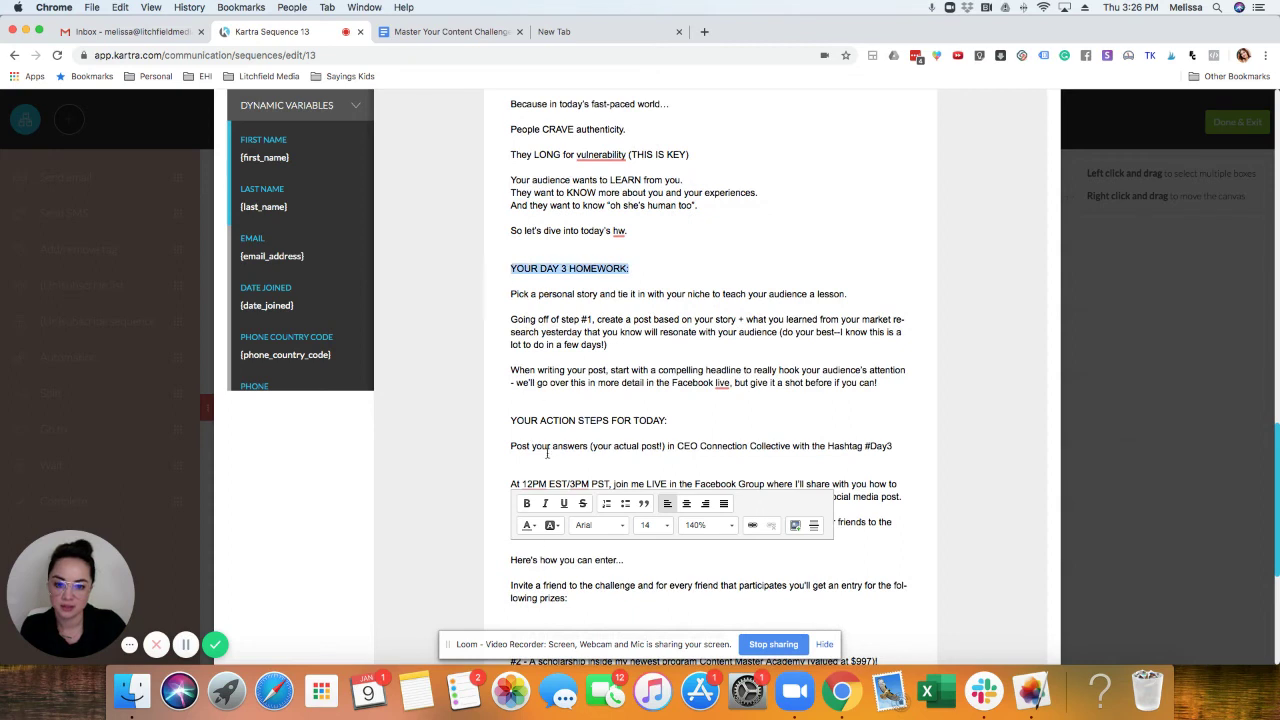
{"action": "left_click", "coordinate": [536, 505]}
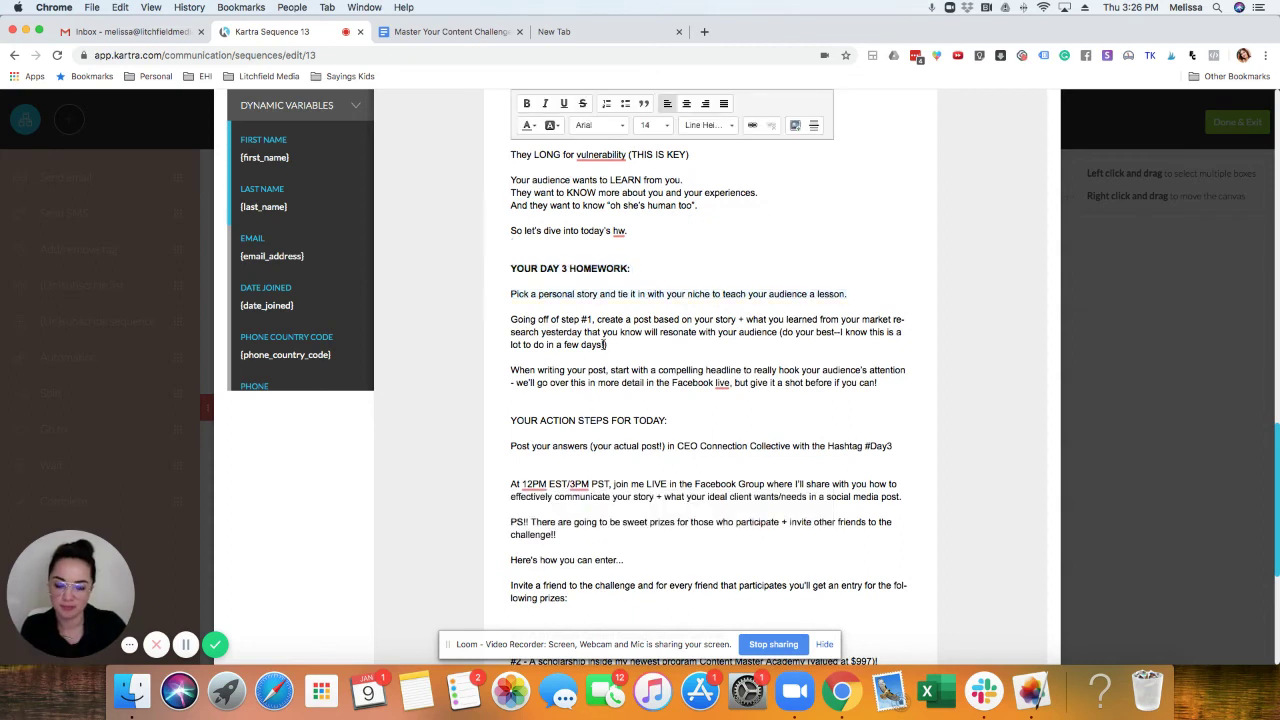
Bold the "YOUR ACTION STEPS FOR TODAY:" heading below the Day 3 homework.
{"action": "left_click_drag", "start_coordinate": [668, 420], "coordinate": [502, 425]}
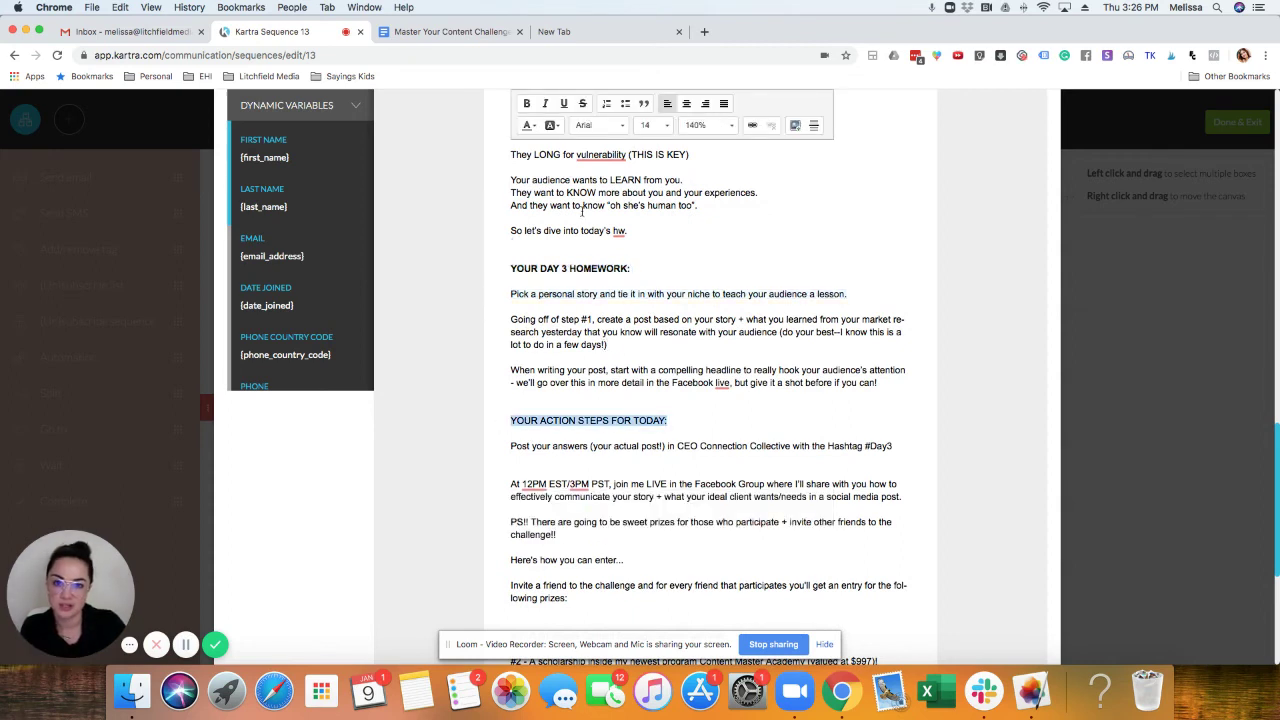
{"action": "left_click", "coordinate": [526, 103]}
{"action": "left_click_drag", "start_coordinate": [893, 446], "coordinate": [708, 398]}
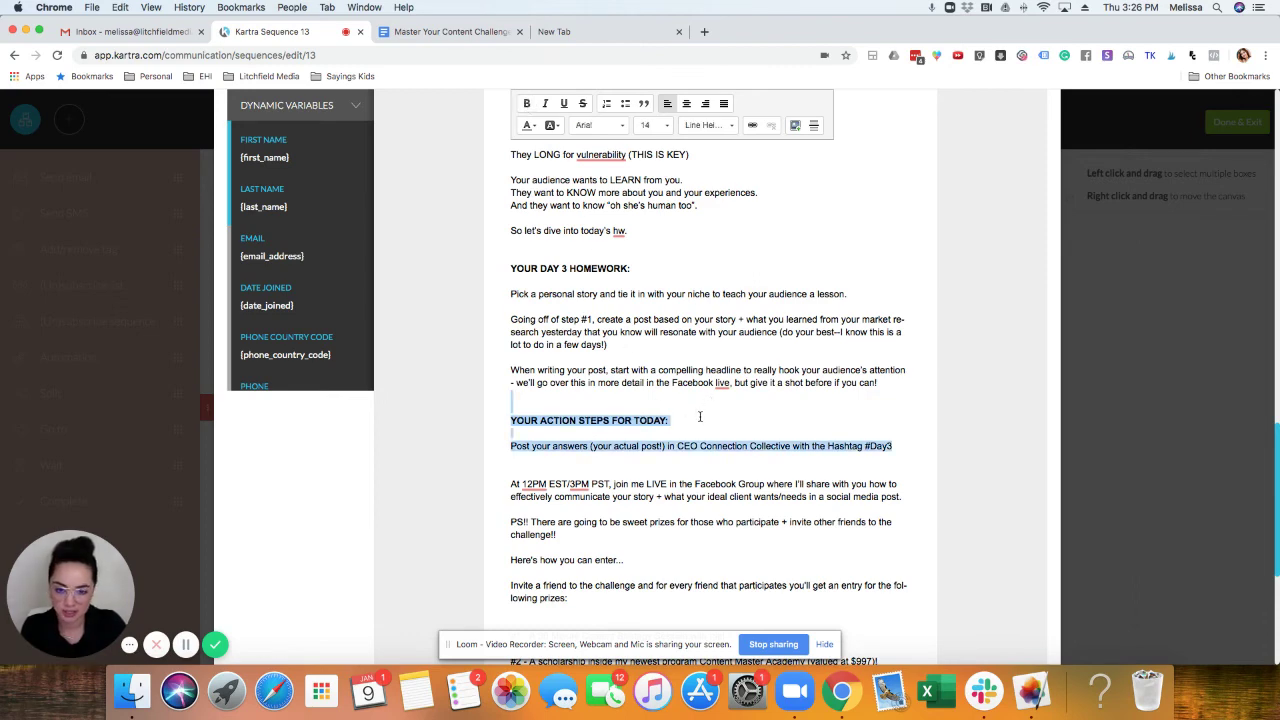
{"action": "left_click", "coordinate": [700, 418]}
Select "CEO Connection Collective" in the Day 3 action steps and copy its Facebook link from the Google Docs emails document.
{"action": "scroll", "coordinate": [700, 416], "scroll_direction": "down", "scroll_amount": 3}
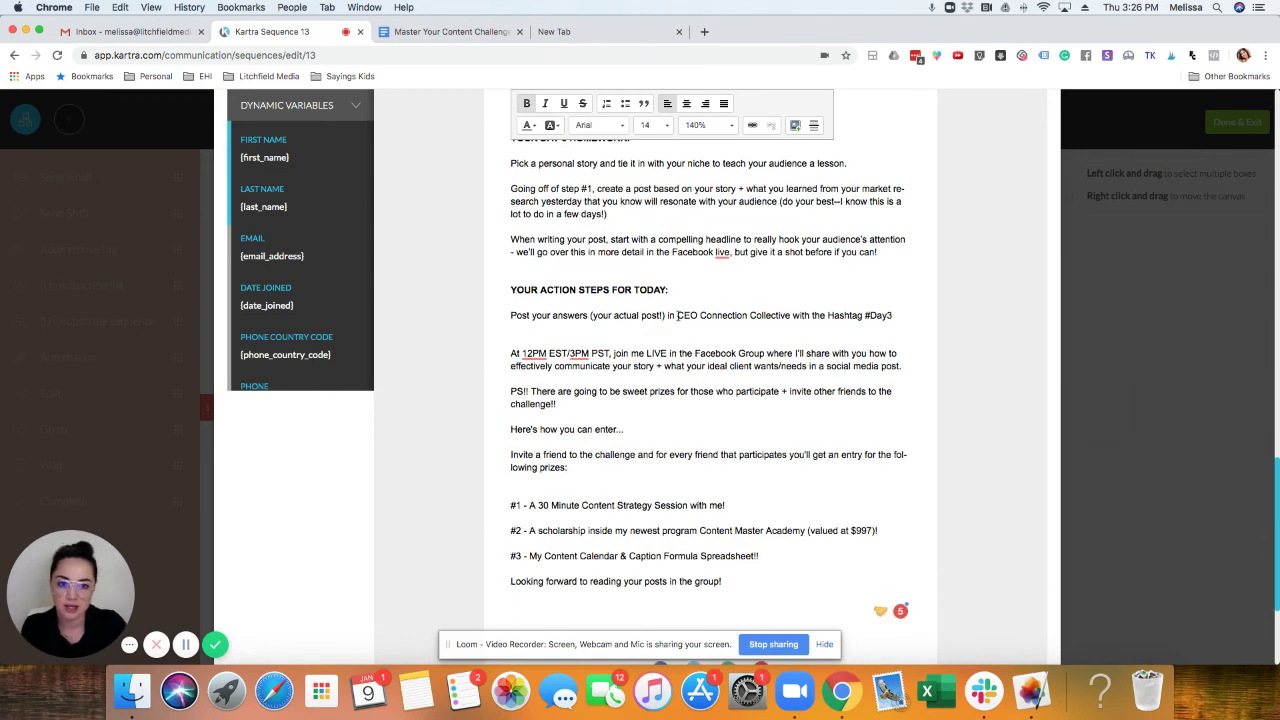
{"action": "left_click_drag", "start_coordinate": [677, 315], "coordinate": [791, 315]}
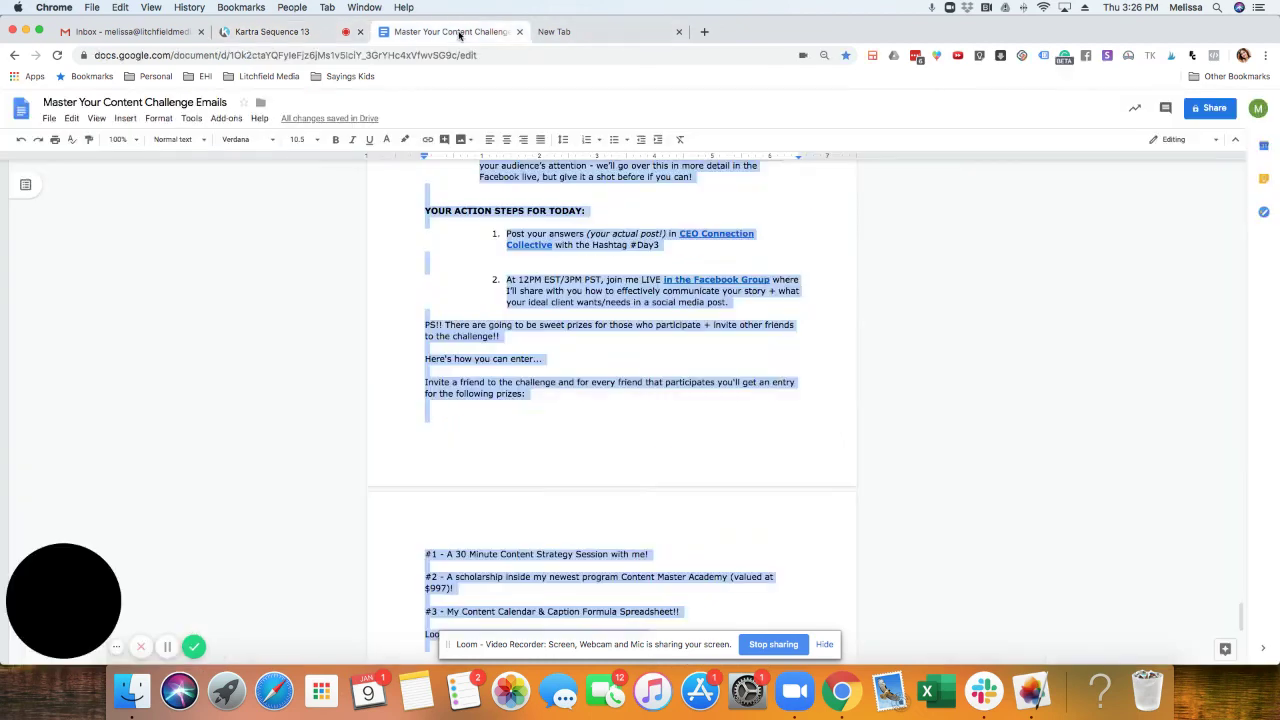
{"action": "left_click", "coordinate": [455, 31]}
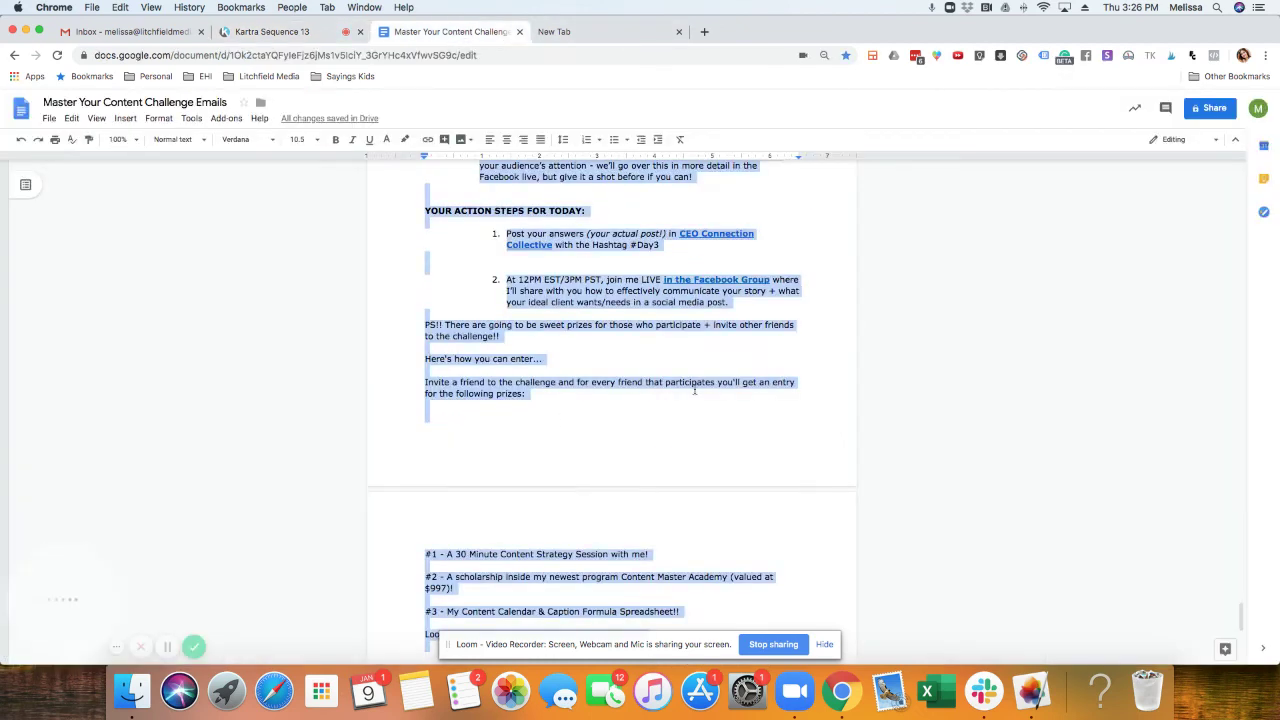
{"action": "left_click", "coordinate": [707, 414]}
{"action": "left_click", "coordinate": [709, 237]}
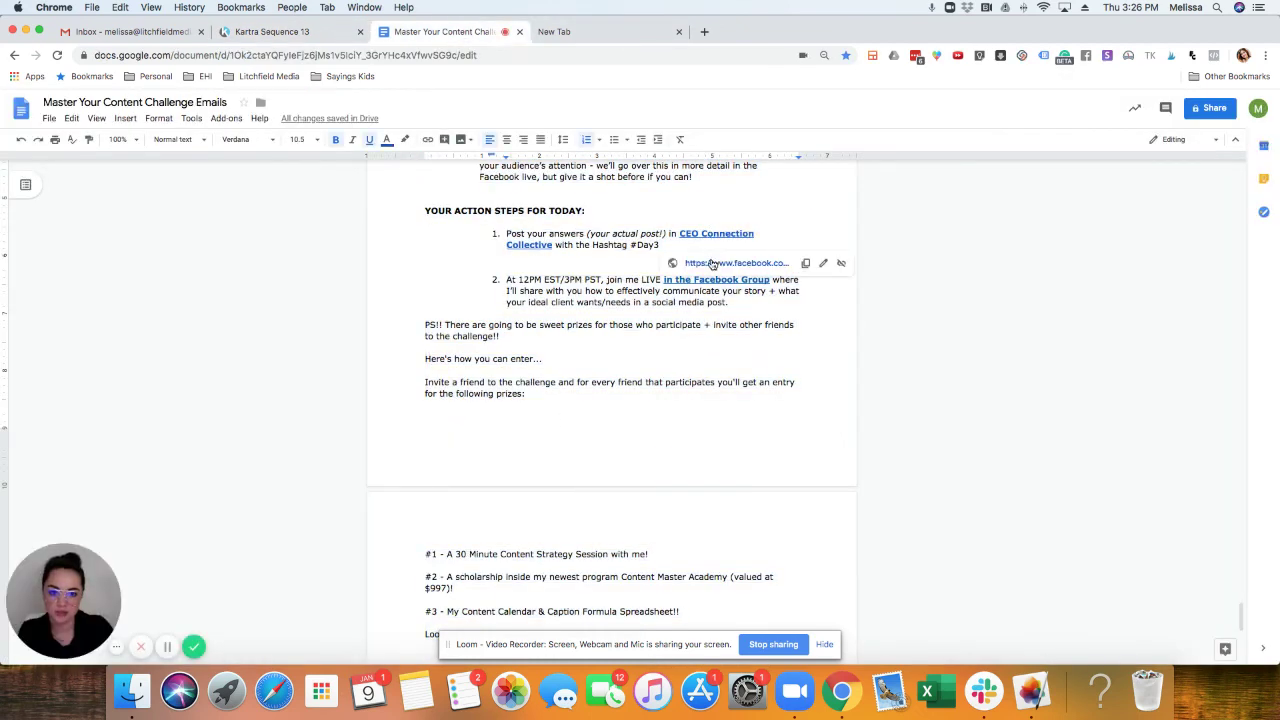
Back in the Kartra email, link the selected "CEO Connection Collective" text to the copied Facebook group URL.
{"action": "left_click", "coordinate": [280, 31]}
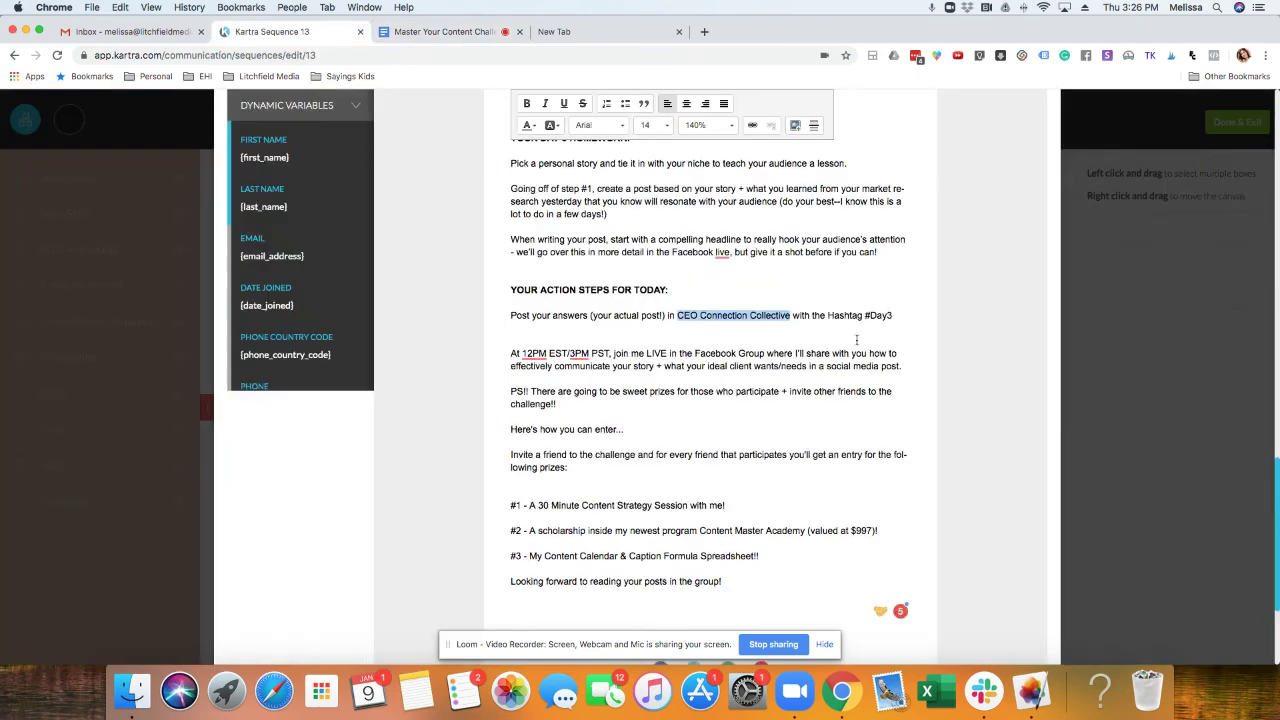
{"action": "left_click", "coordinate": [752, 125]}
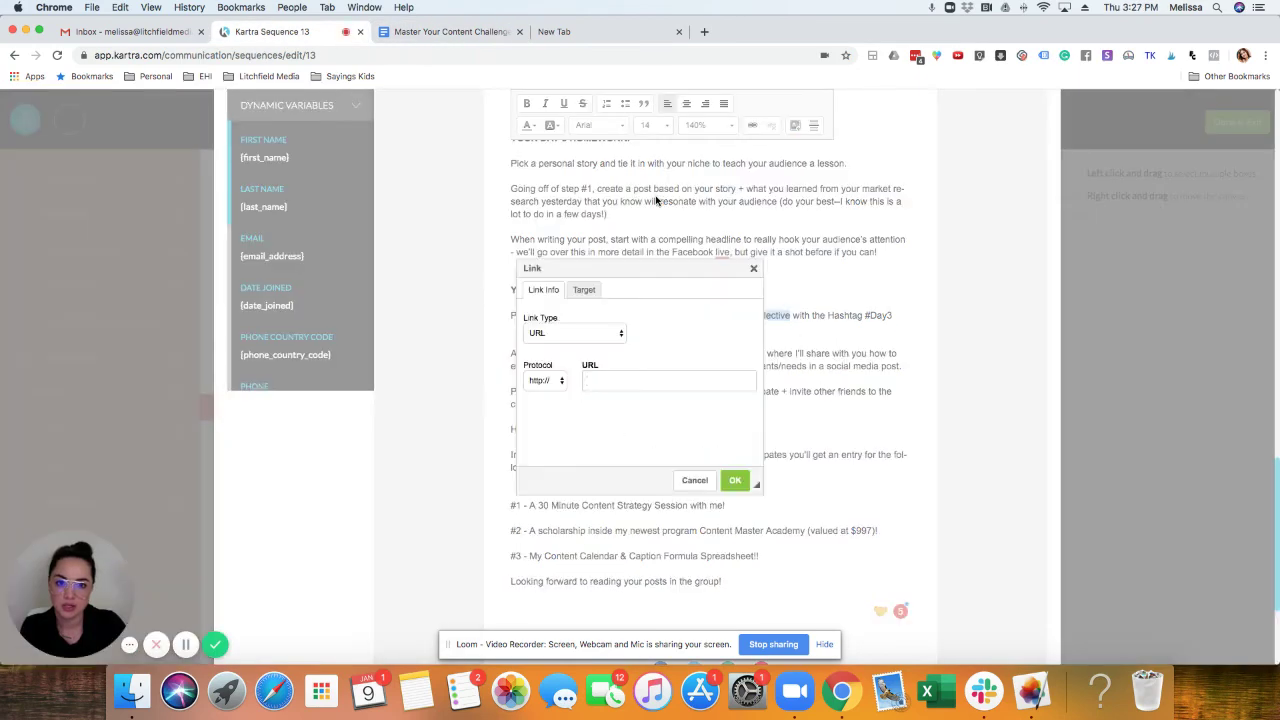
{"action": "key", "text": "cmd+v"}
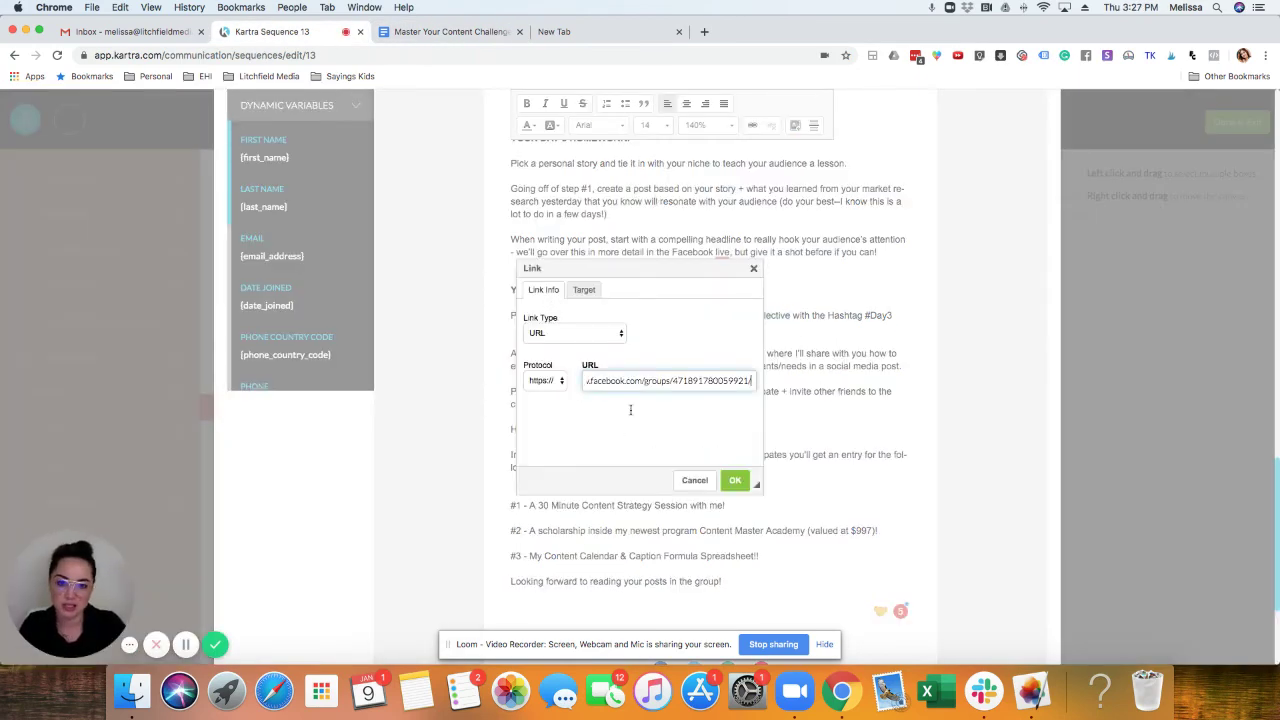
{"action": "left_click", "coordinate": [735, 480]}
{"action": "left_click", "coordinate": [746, 390]}
Link "Facebook Group" in the "join me LIVE" sentence to the same copied Facebook group URL.
{"action": "left_click_drag", "start_coordinate": [694, 353], "coordinate": [762, 354]}
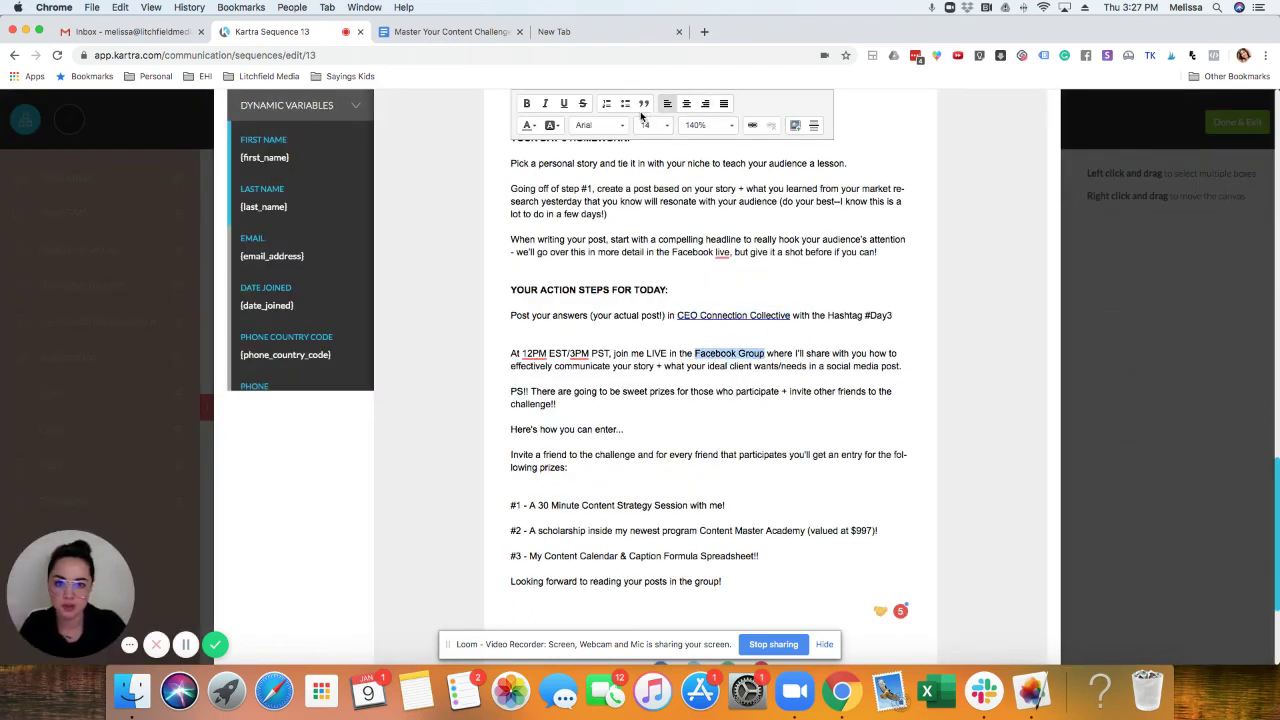
{"action": "left_click", "coordinate": [752, 126]}
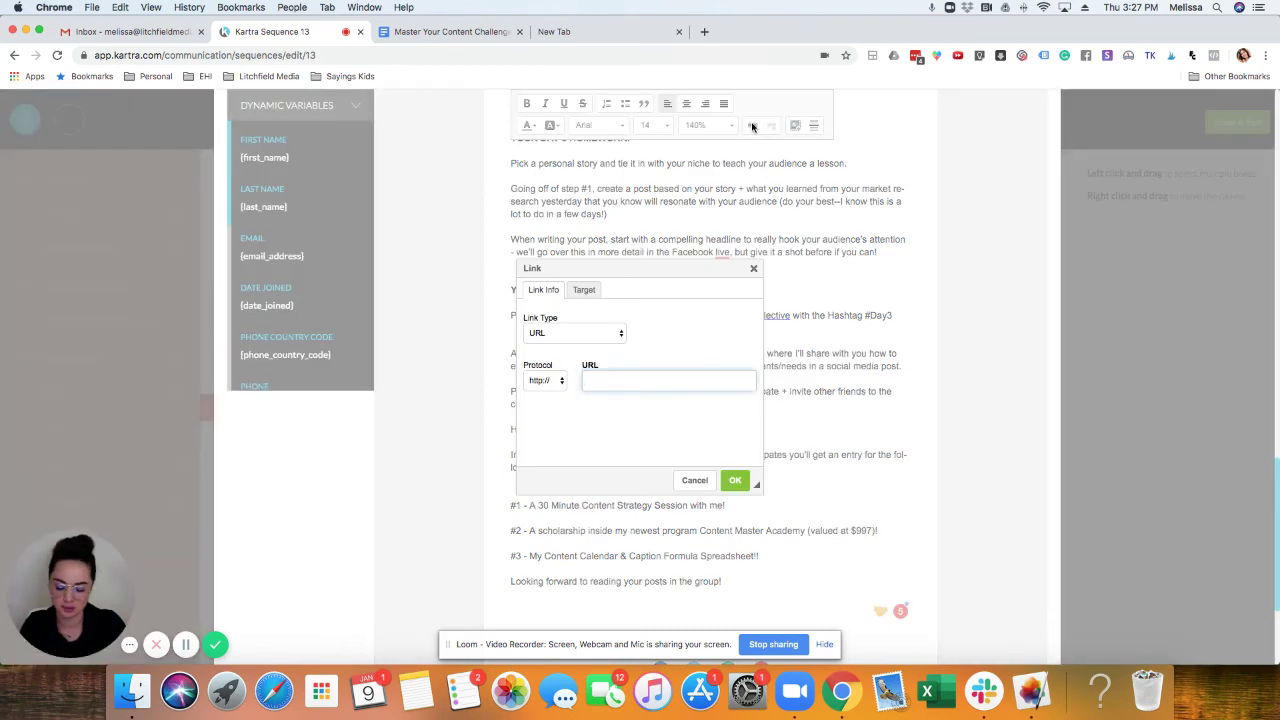
{"action": "key", "text": "super+v"}
{"action": "left_click", "coordinate": [735, 480]}
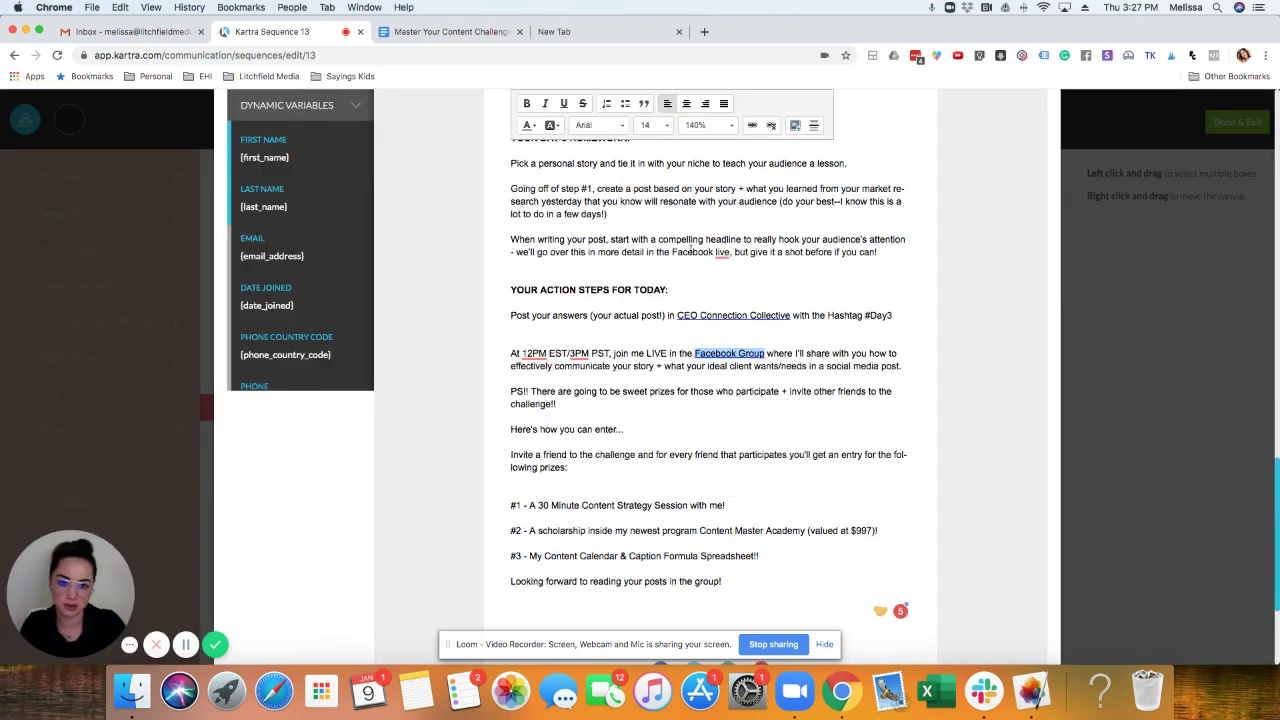
Bold the linked "Facebook Group" and "CEO Connection Collective" text in the Day 3 action steps.
{"action": "left_click", "coordinate": [527, 104]}
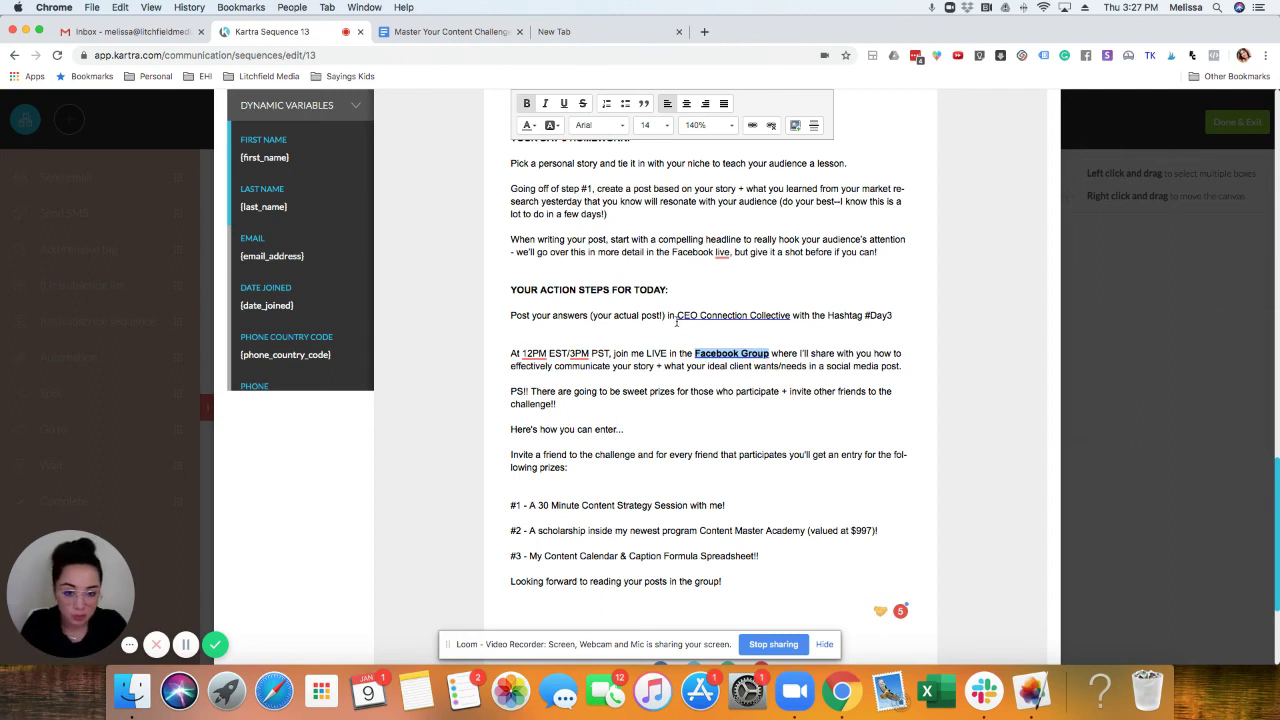
{"action": "left_click_drag", "start_coordinate": [676, 315], "coordinate": [790, 316]}
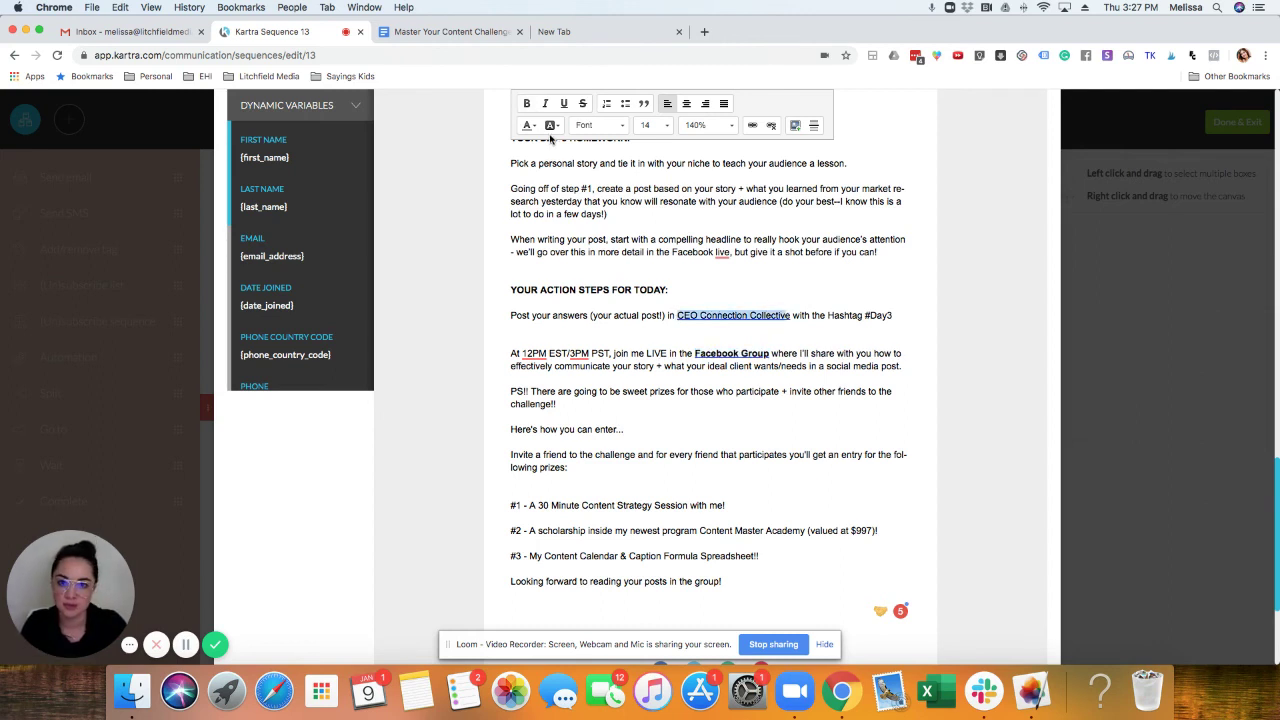
{"action": "key", "text": "super+b"}
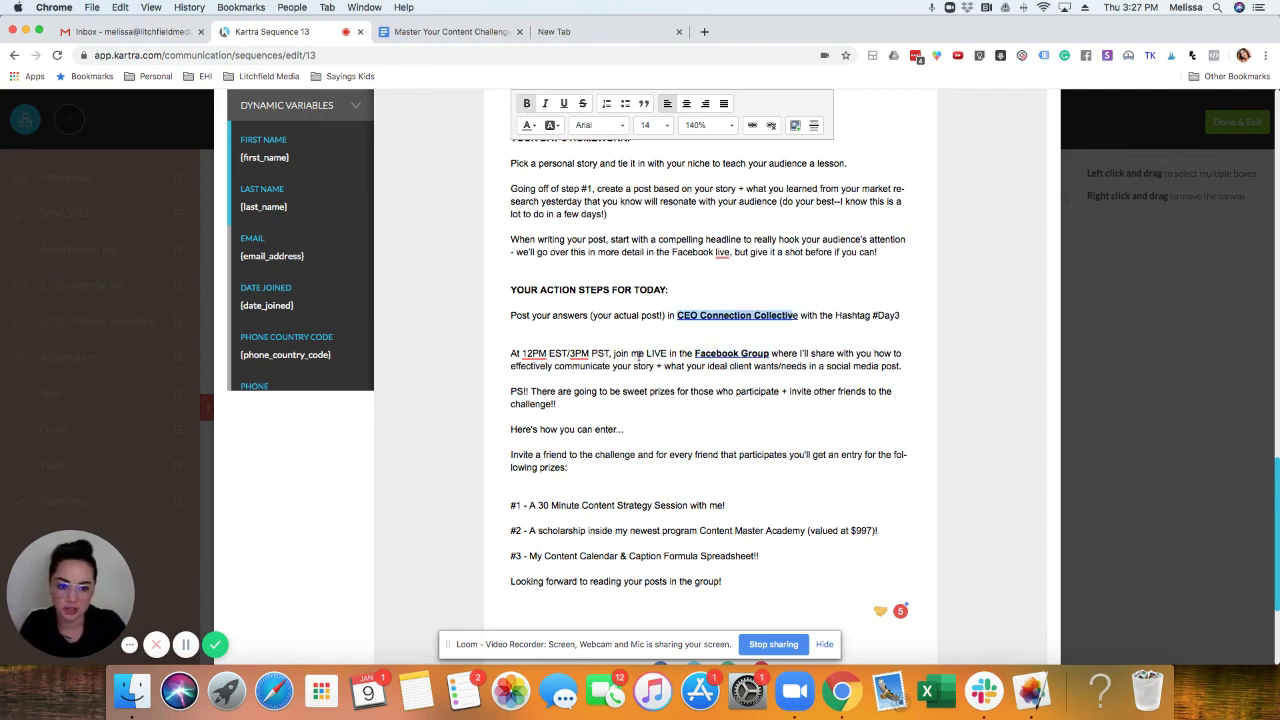
{"action": "left_click", "coordinate": [797, 318]}
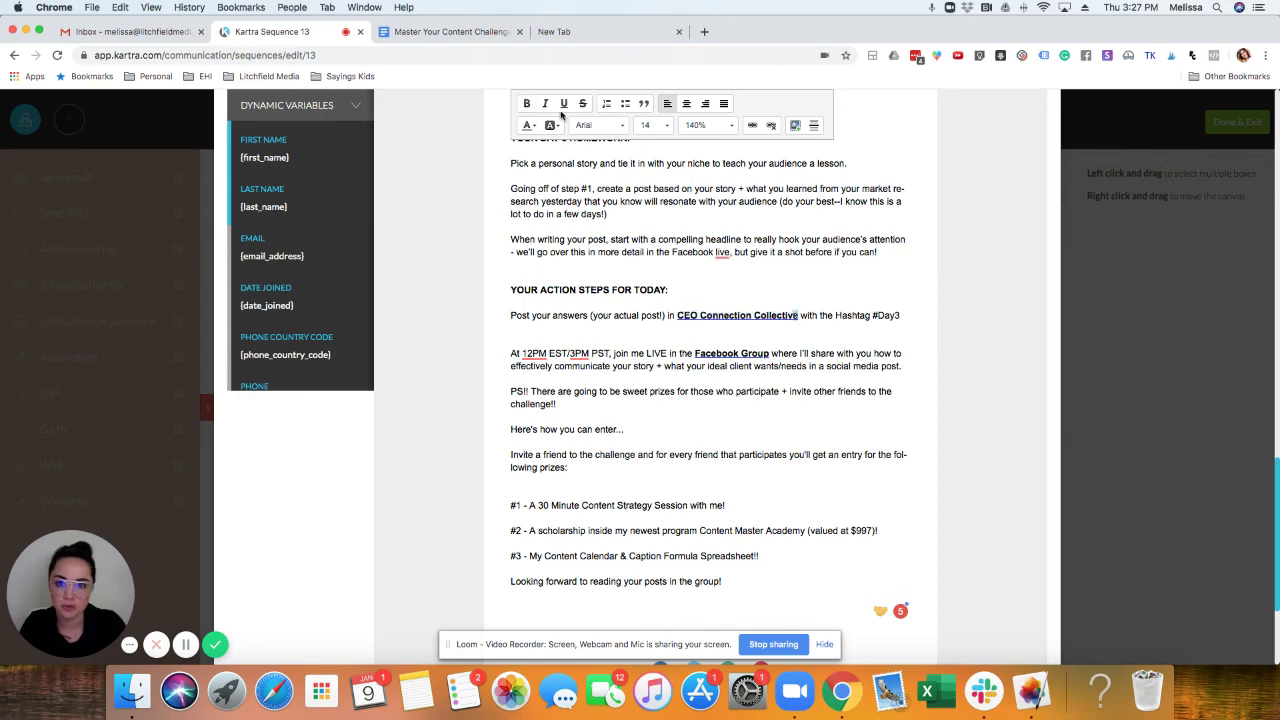
Add the sender's first name as a sign-off on a new line below "Looking forward to reading your posts in the group!".
{"action": "scroll", "coordinate": [635, 330], "scroll_direction": "down", "scroll_amount": 2}
{"action": "scroll", "coordinate": [735, 520], "scroll_direction": "down", "scroll_amount": 1}
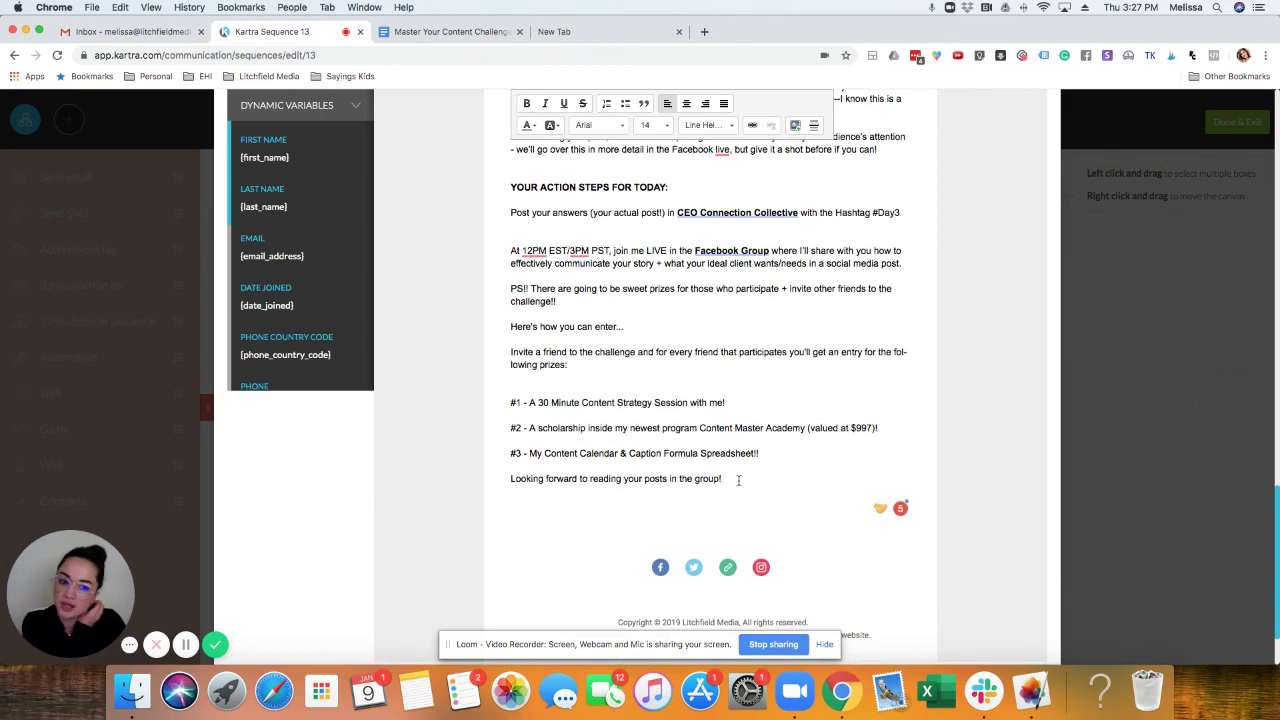
{"action": "left_click", "coordinate": [738, 480]}
{"action": "key", "text": "Return"}
{"action": "type", "text": "Melissa"}
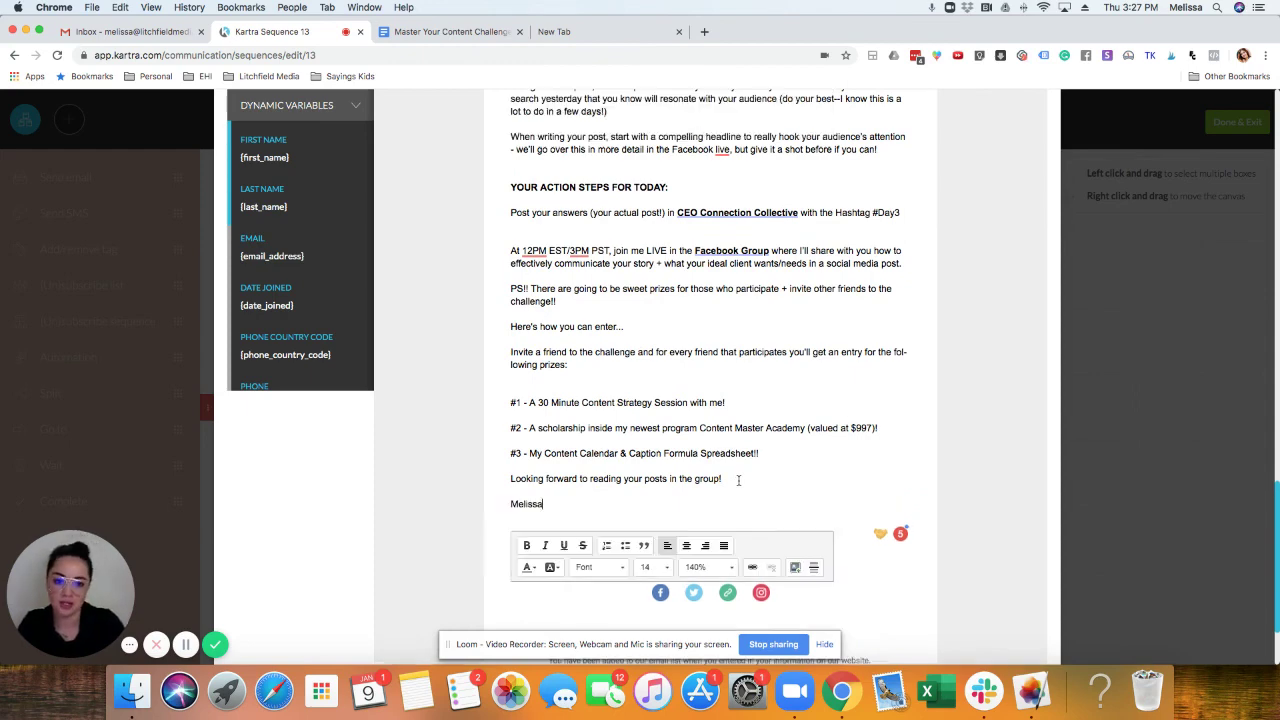
Save the edited email content and close the email's settings to return to the sequence canvas.
{"action": "scroll", "coordinate": [609, 496], "scroll_direction": "down", "scroll_amount": 3}
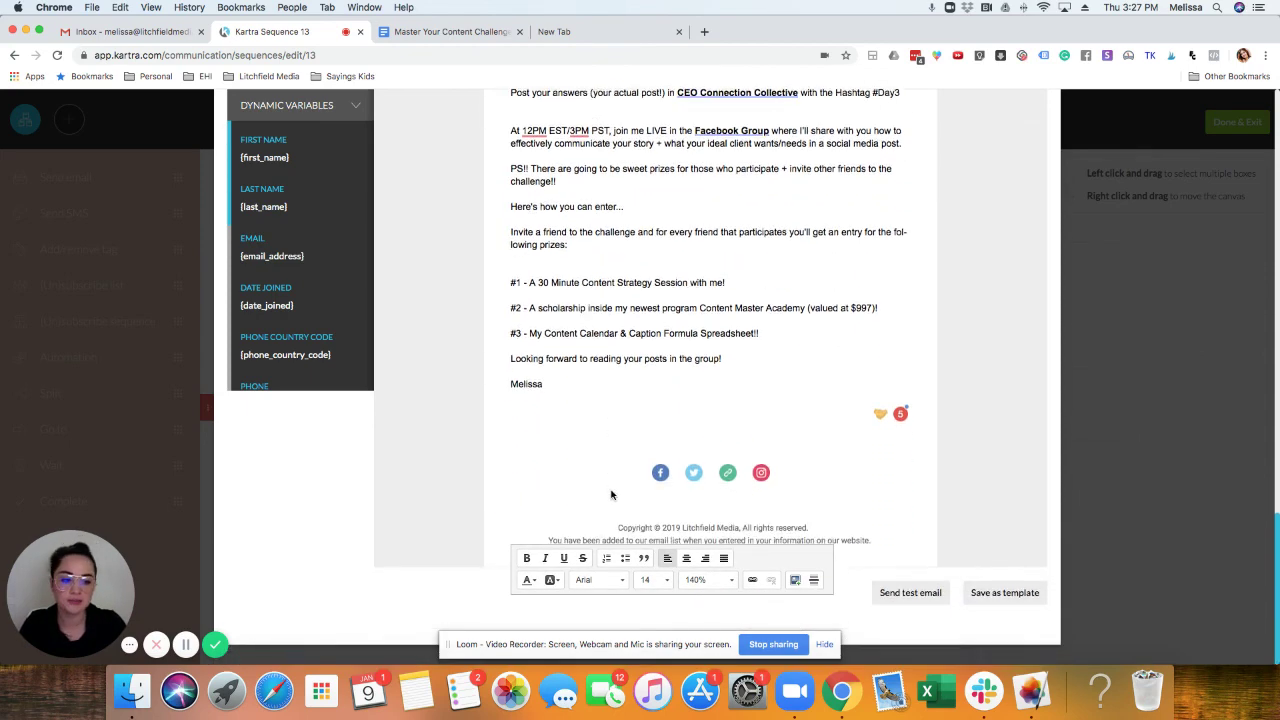
{"action": "scroll", "coordinate": [984, 523], "scroll_direction": "up", "scroll_amount": 1}
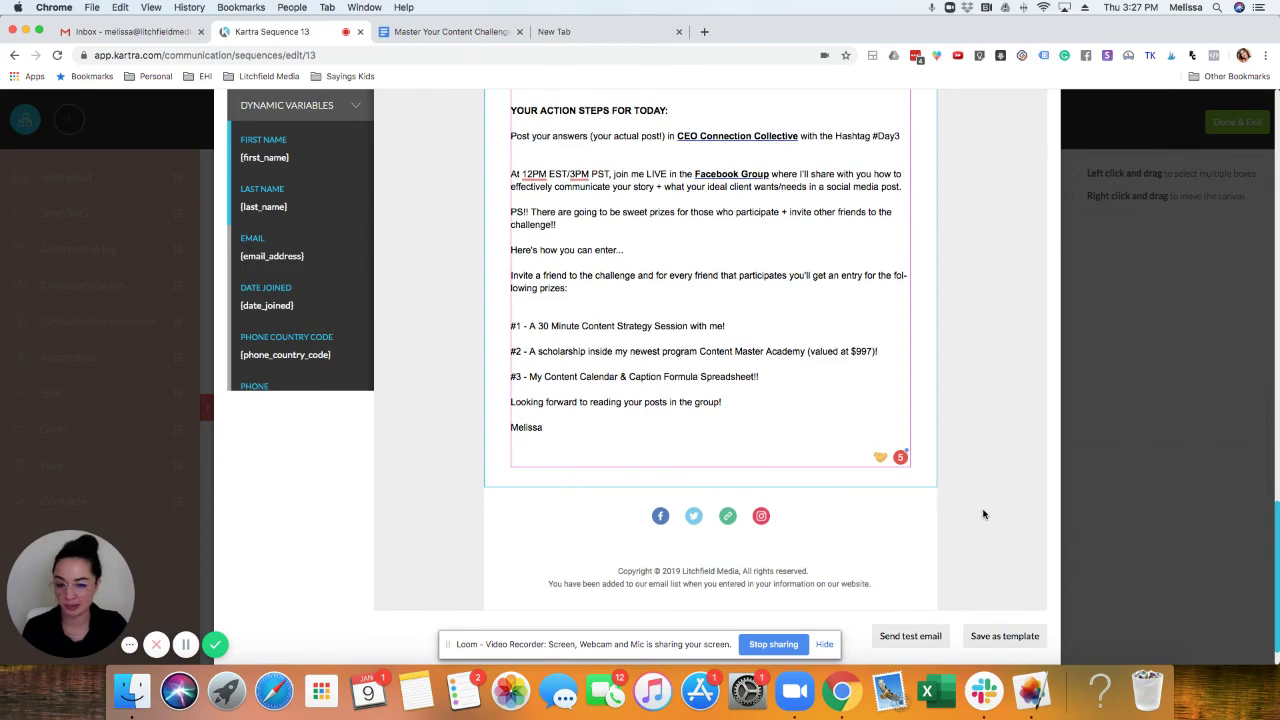
{"action": "scroll", "coordinate": [984, 516], "scroll_direction": "up", "scroll_amount": 6}
{"action": "scroll", "coordinate": [984, 516], "scroll_direction": "up", "scroll_amount": 6}
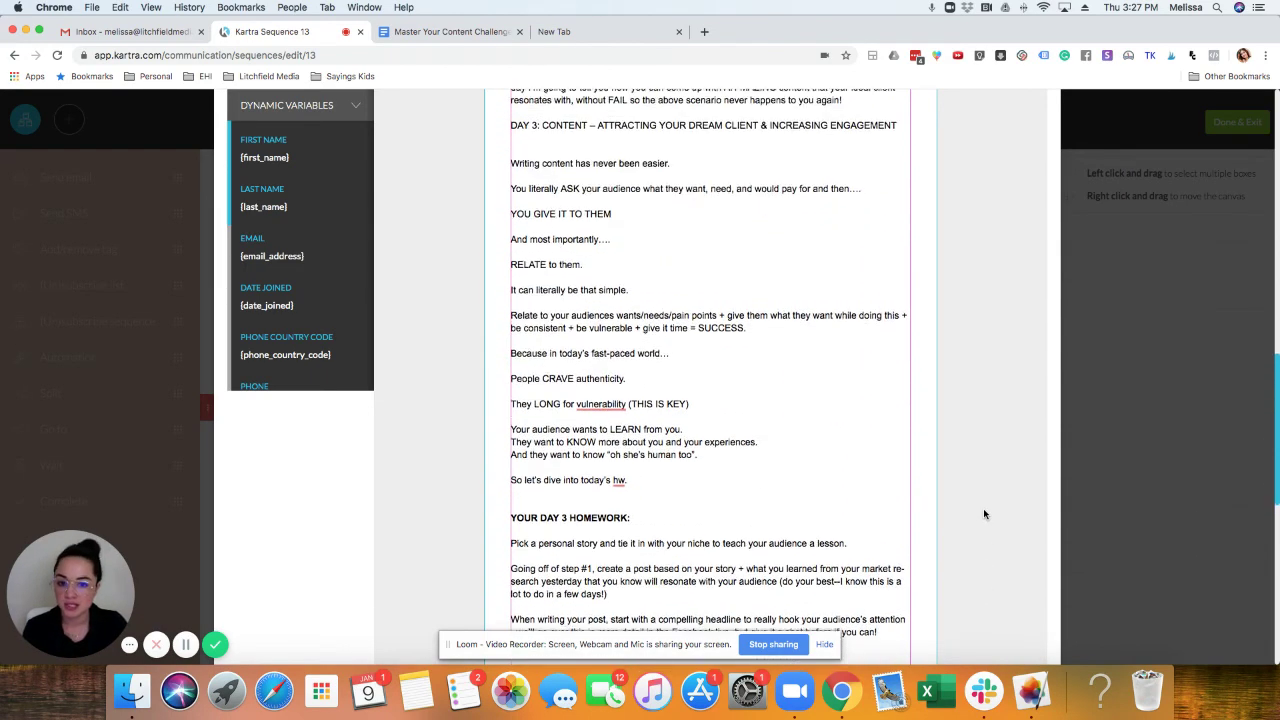
{"action": "scroll", "coordinate": [984, 516], "scroll_direction": "up", "scroll_amount": 10}
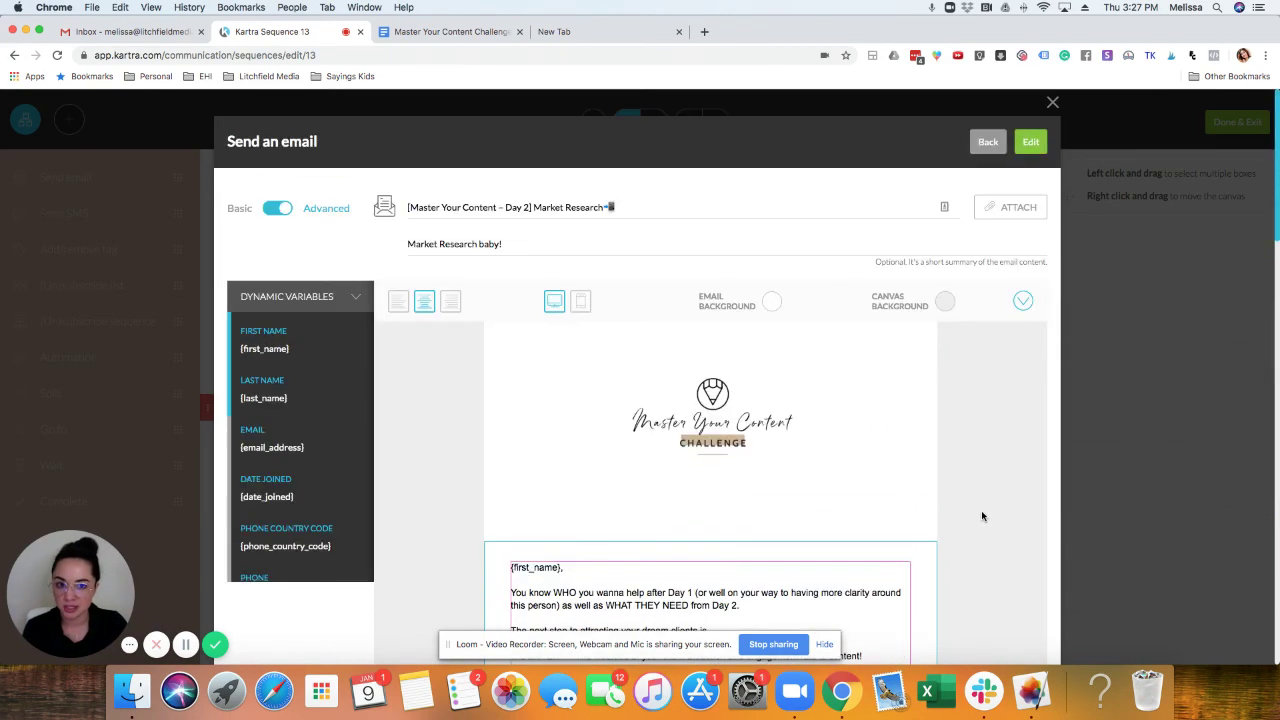
{"action": "left_click", "coordinate": [1036, 145]}
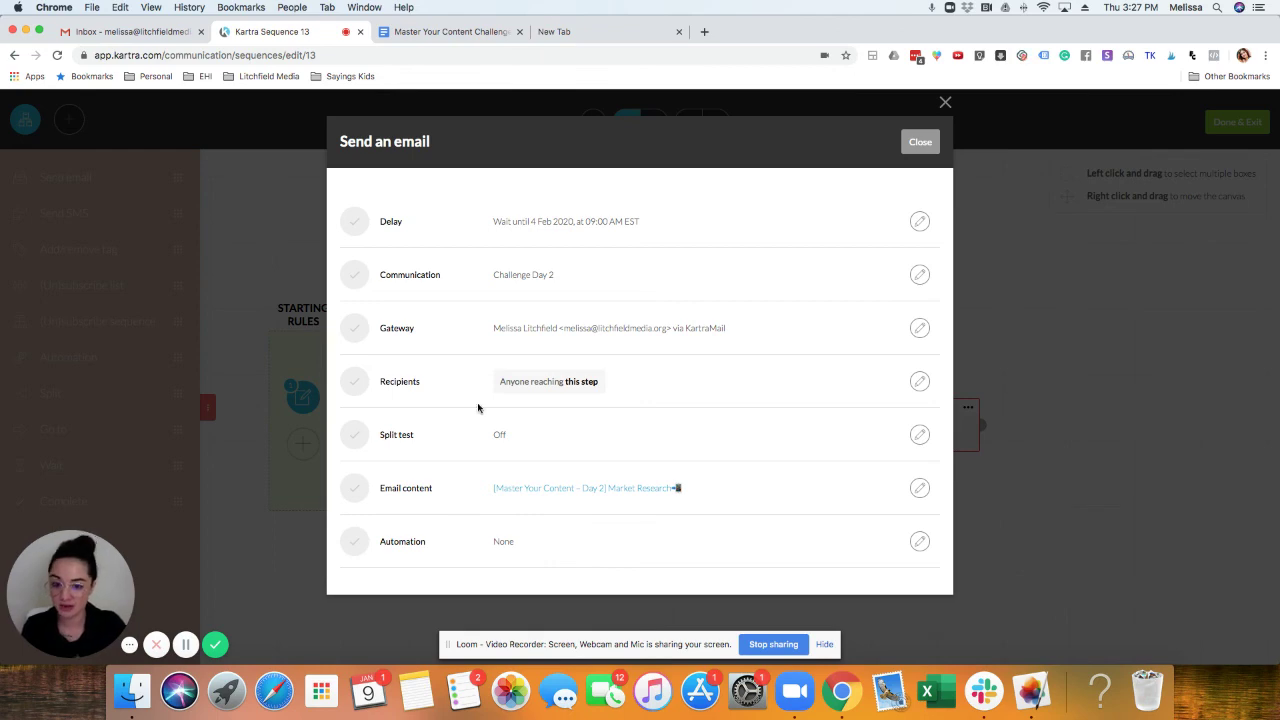
{"action": "left_click", "coordinate": [920, 143]}
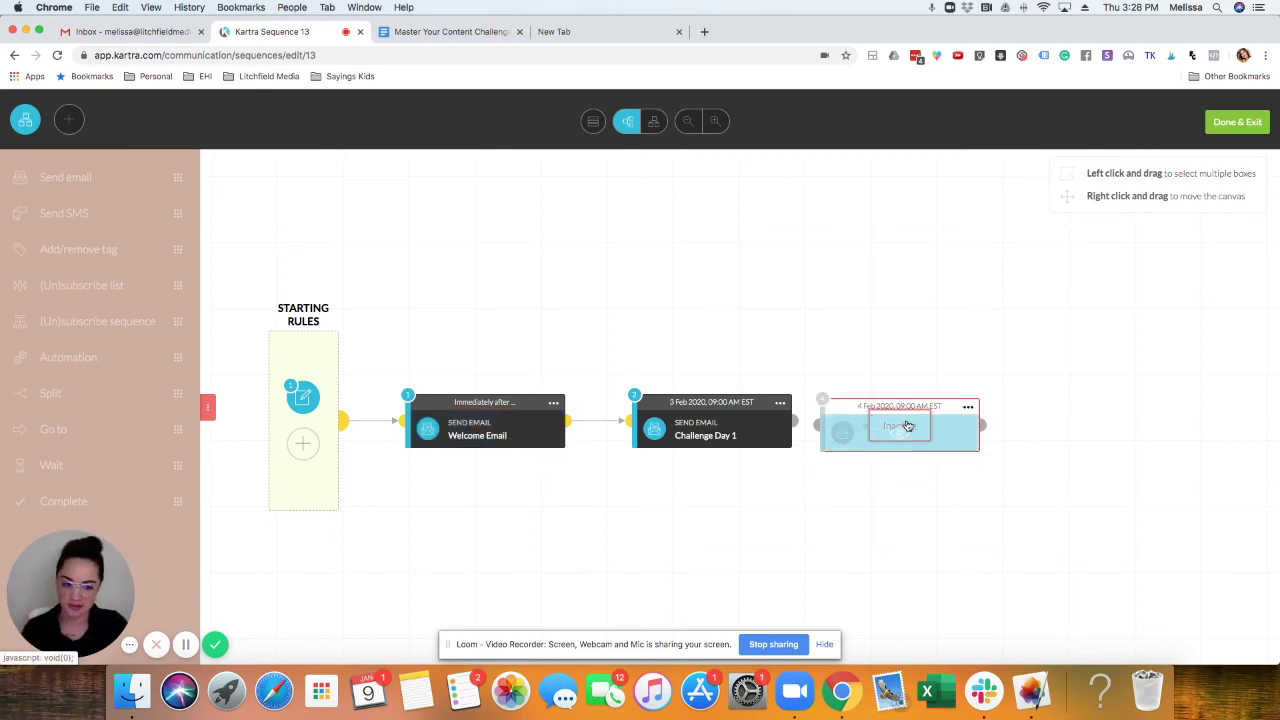
Activate the Challenge Day 2 email and connect the Challenge Day 1 email to it.
{"action": "left_click", "coordinate": [967, 407]}
{"action": "left_click", "coordinate": [1000, 375]}
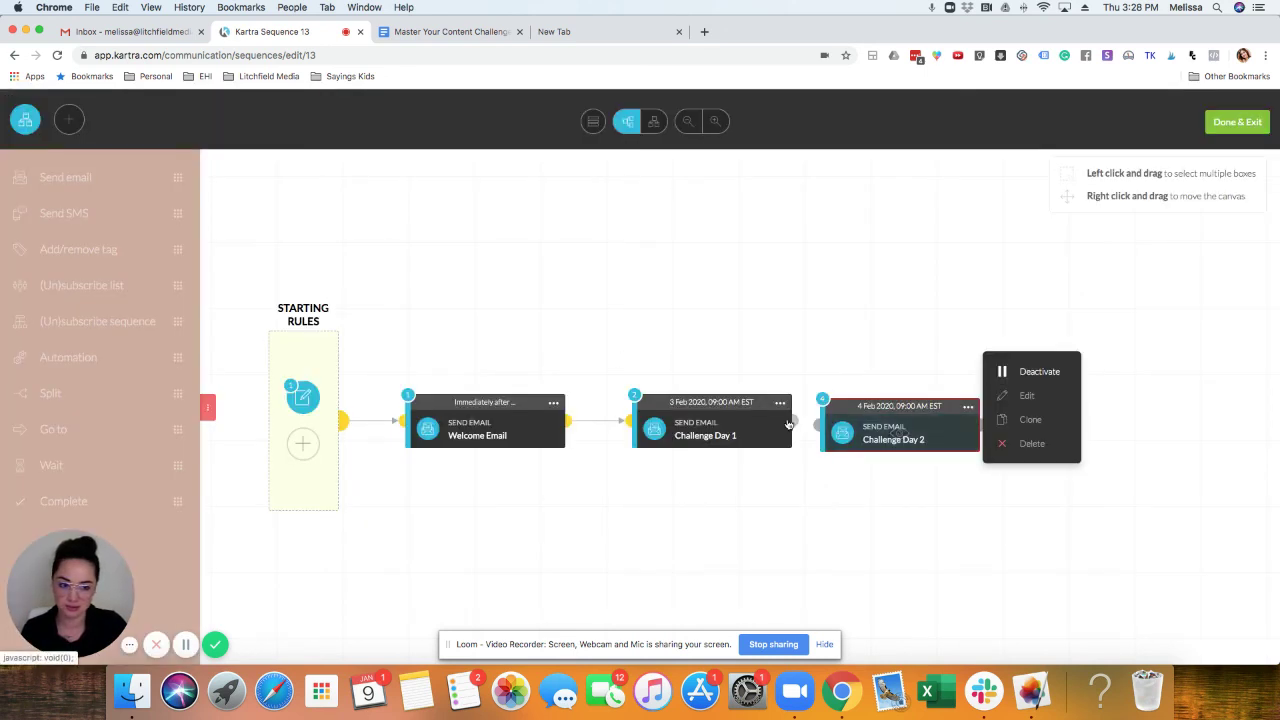
{"action": "left_click_drag", "start_coordinate": [793, 420], "coordinate": [828, 446]}
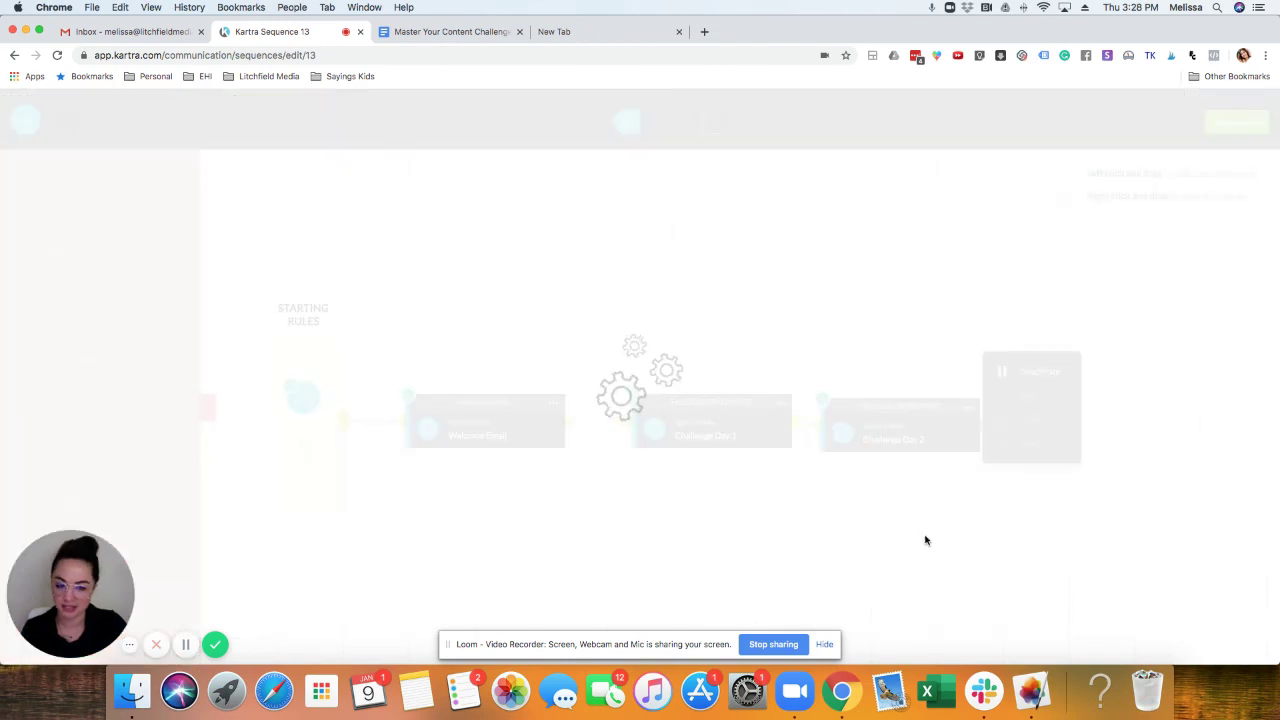